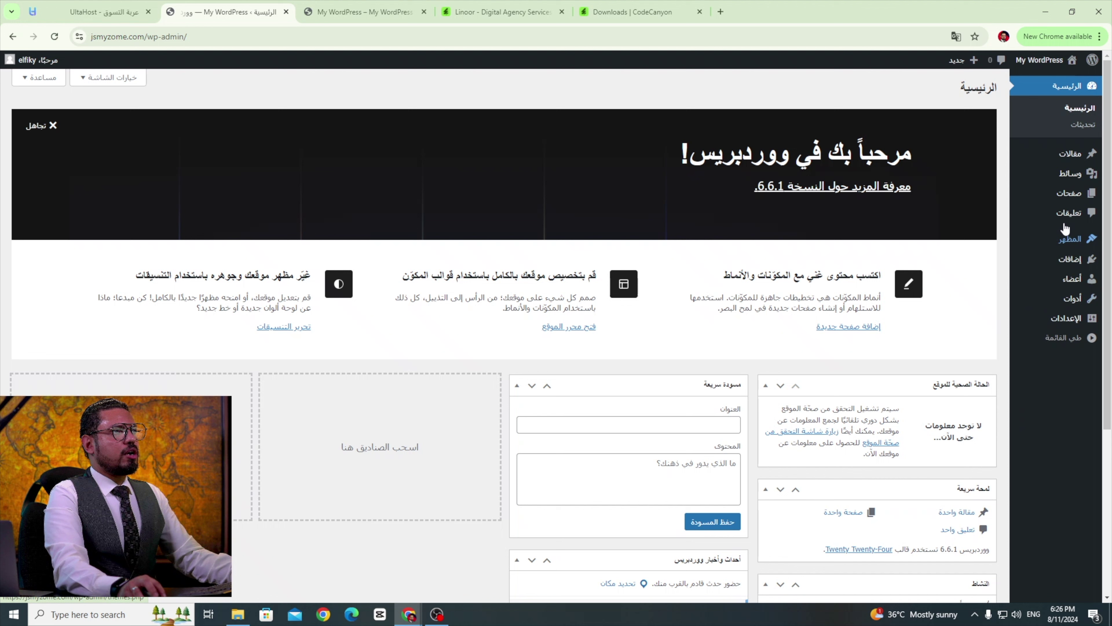
# Open Appearance > Themes > Add New Theme and browse popular themes like Coachify and Storely.
pyautogui.moveTo(1072, 244)
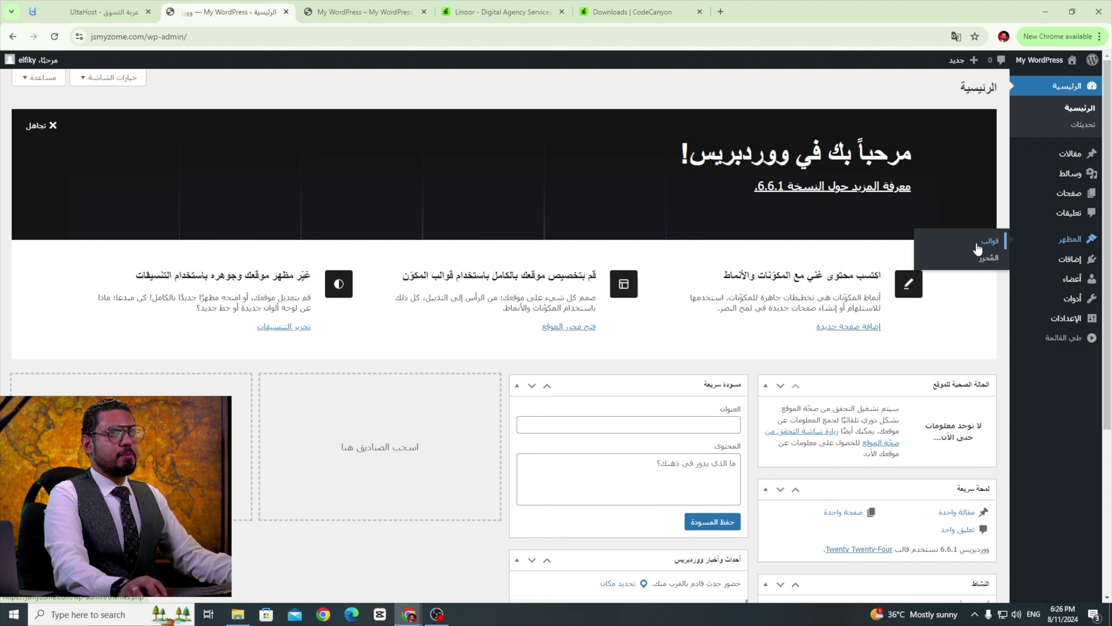
pyautogui.click(986, 247)
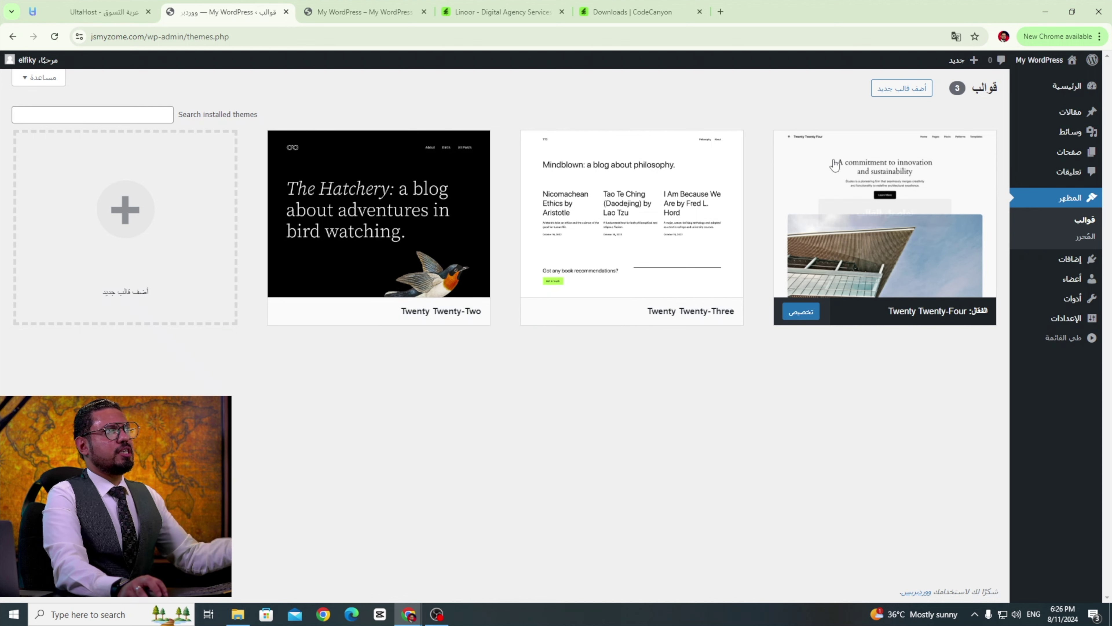
pyautogui.click(898, 90)
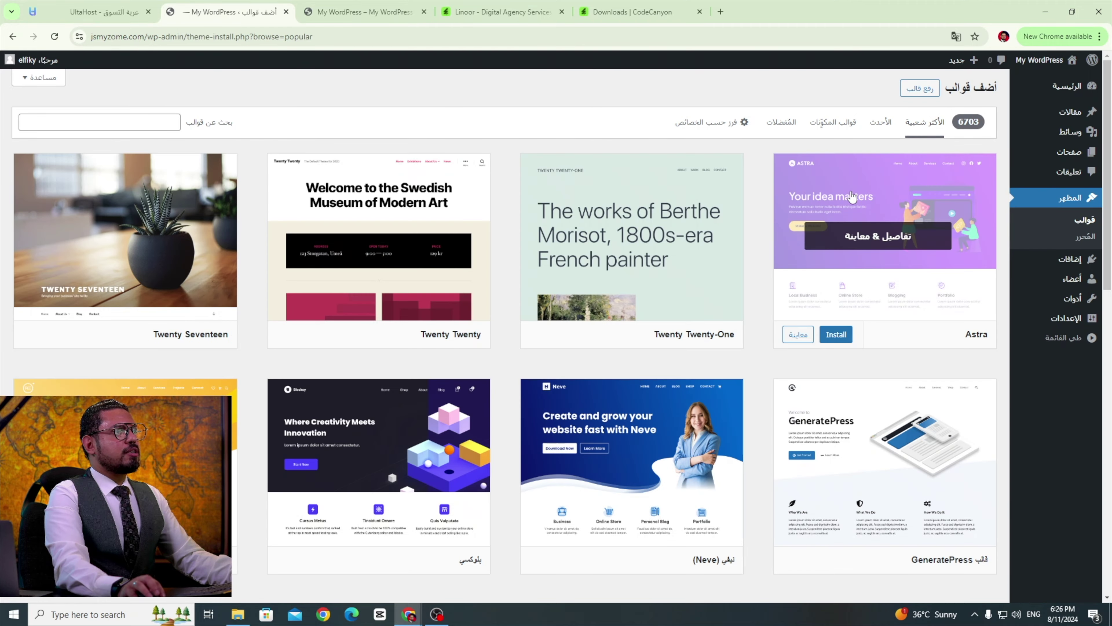
pyautogui.scroll(-8, 832, 394)
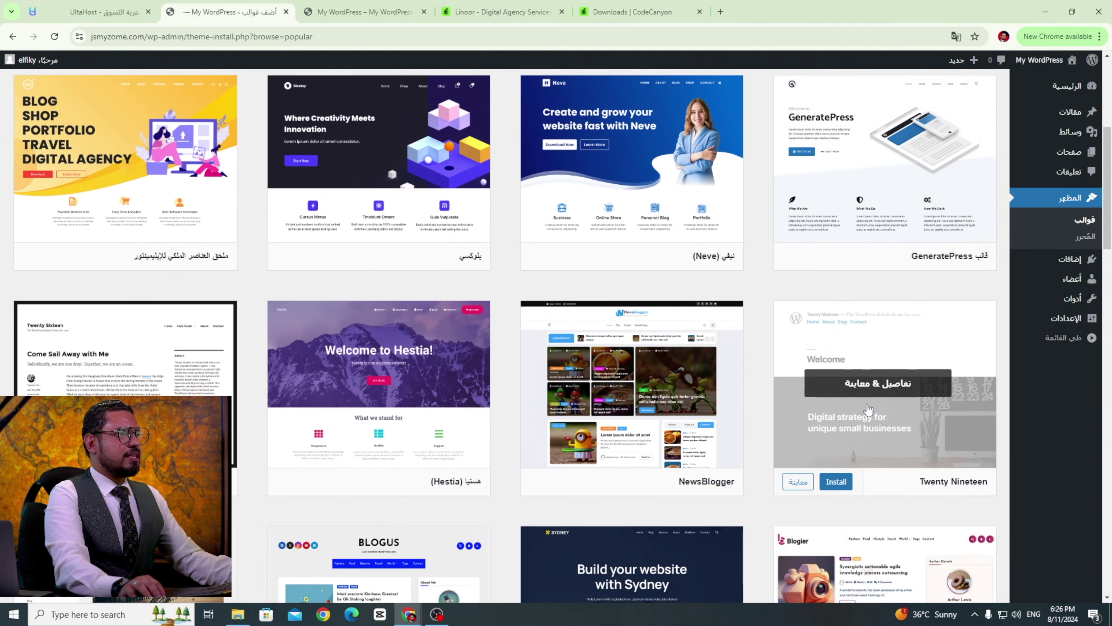
pyautogui.scroll(-20, 427, 403)
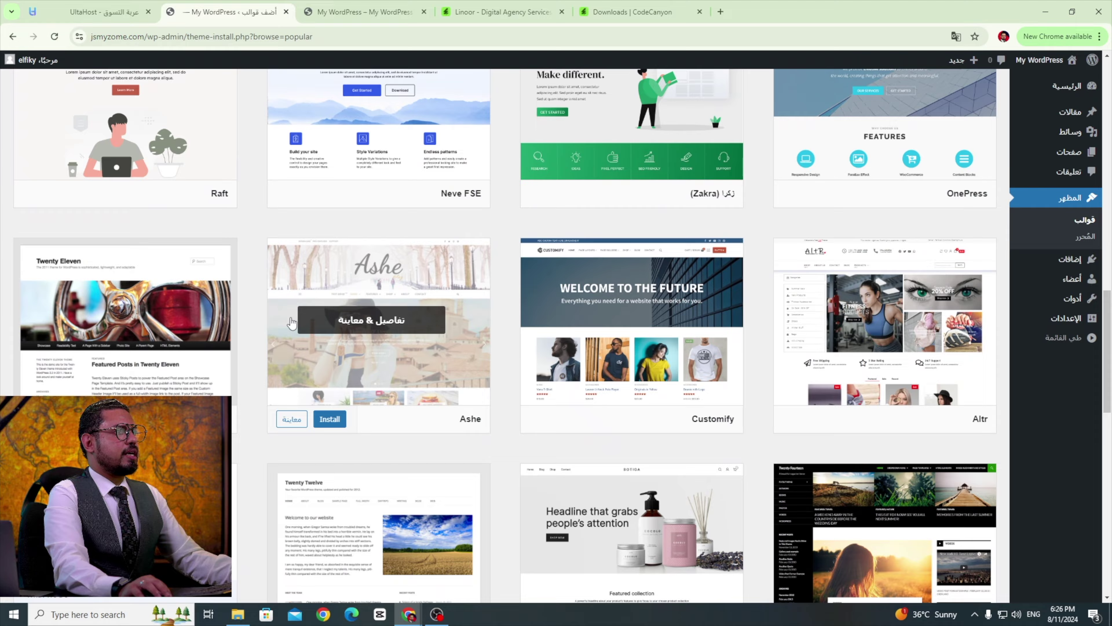
pyautogui.scroll(-14, 800, 386)
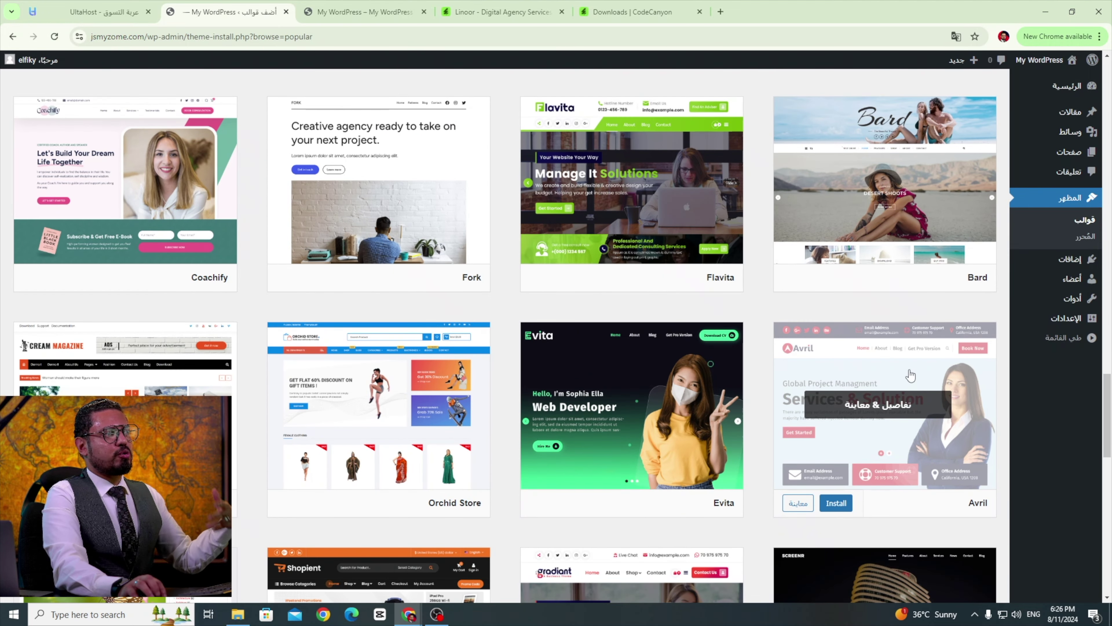
pyautogui.scroll(-4, 579, 342)
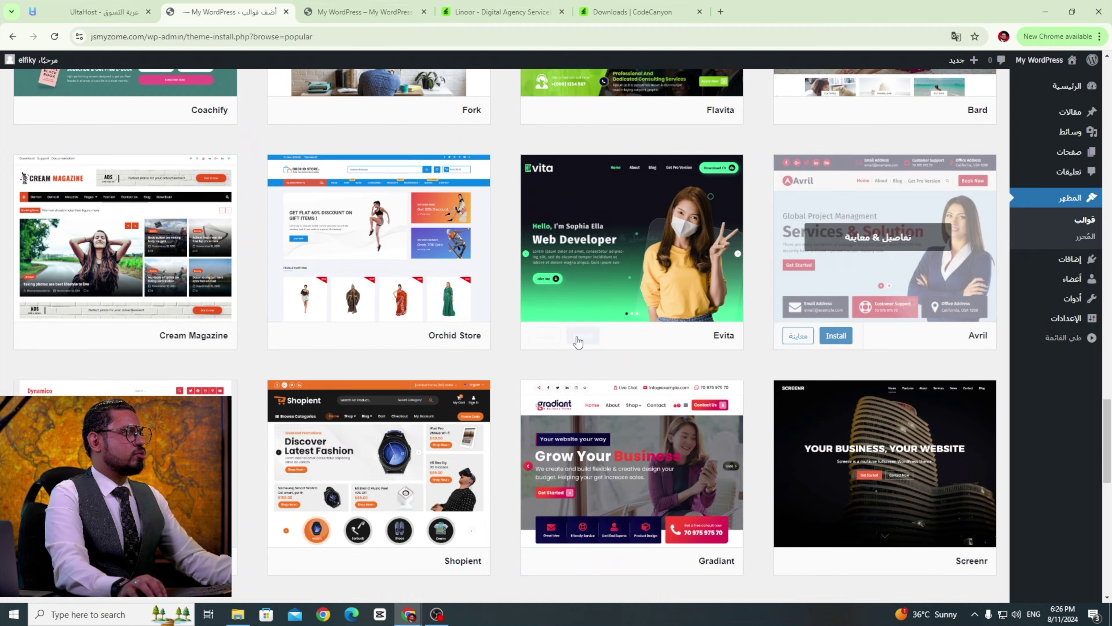
pyautogui.scroll(-4, 853, 314)
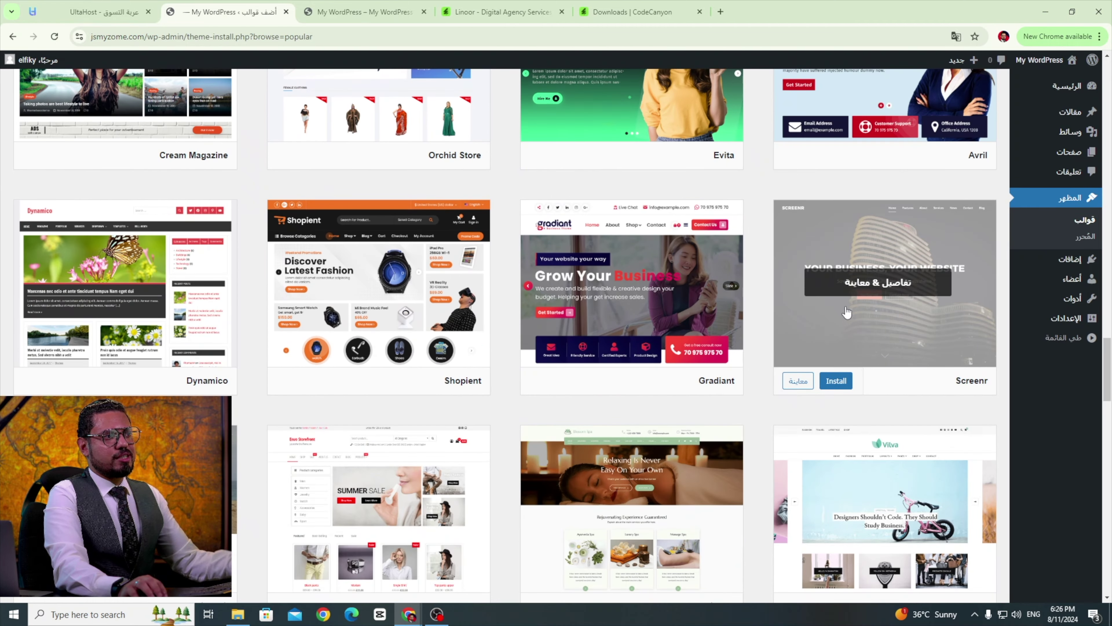
pyautogui.scroll(-8, 850, 313)
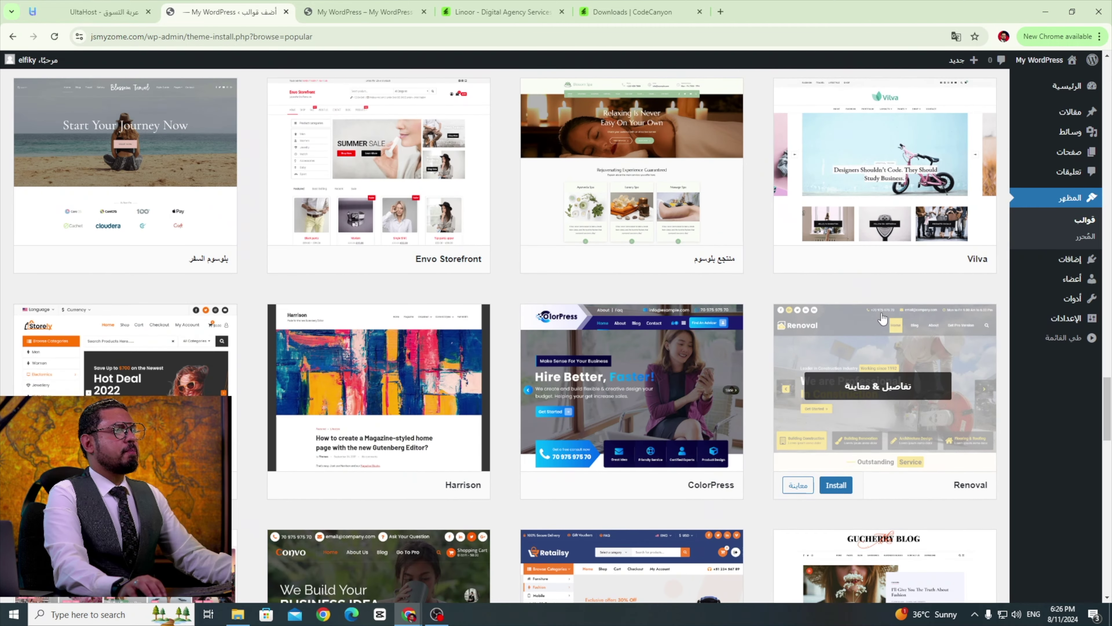
pyautogui.scroll(-4, 882, 319)
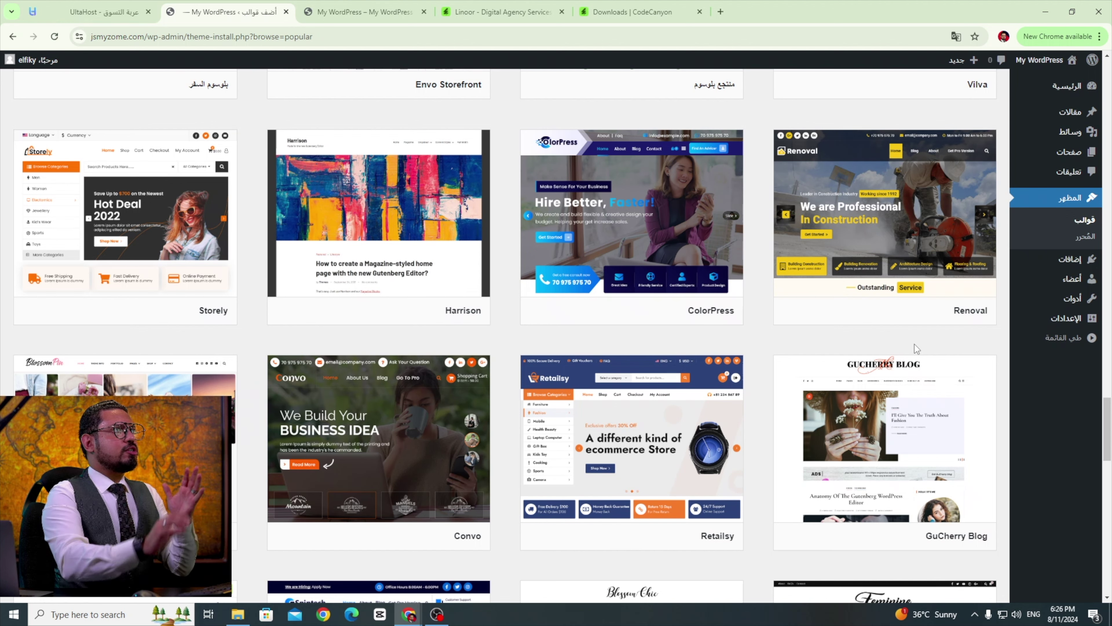
# Open the Linoor theme's live preview from its ThemeForest product page.
pyautogui.click(504, 11)
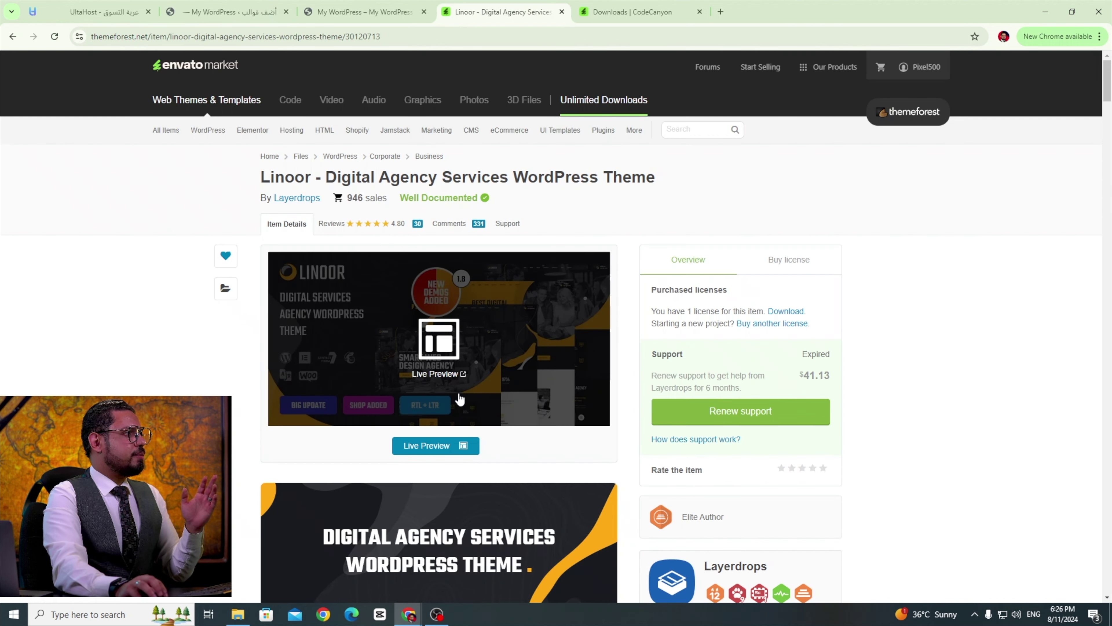
pyautogui.click(433, 447)
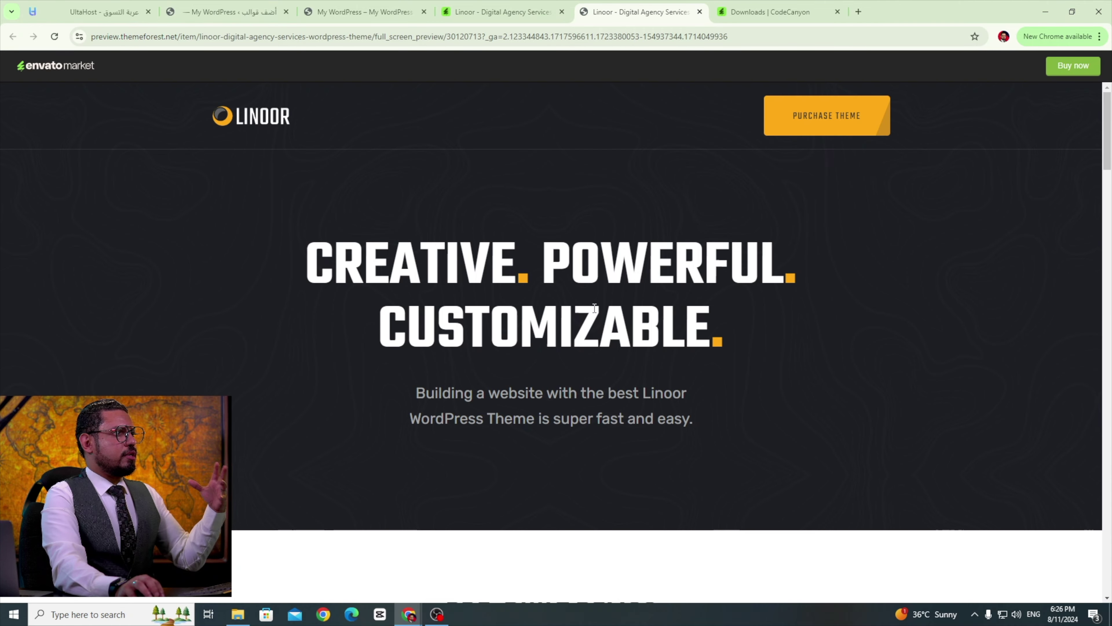
pyautogui.scroll(-10, 526, 318)
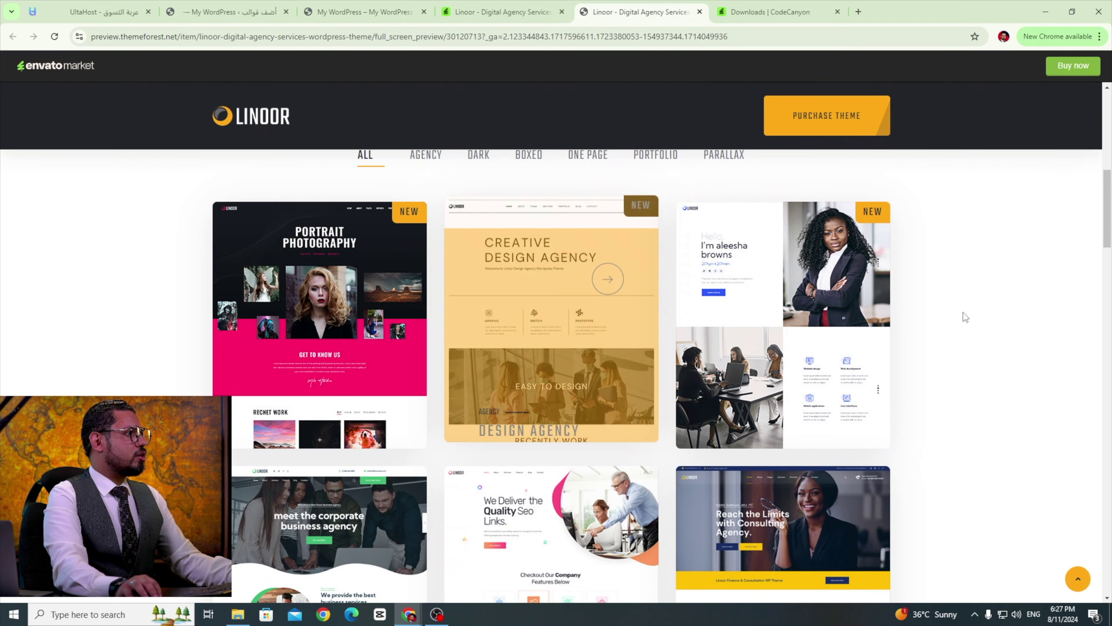
pyautogui.scroll(-15, 975, 313)
pyautogui.scroll(3, 982, 309)
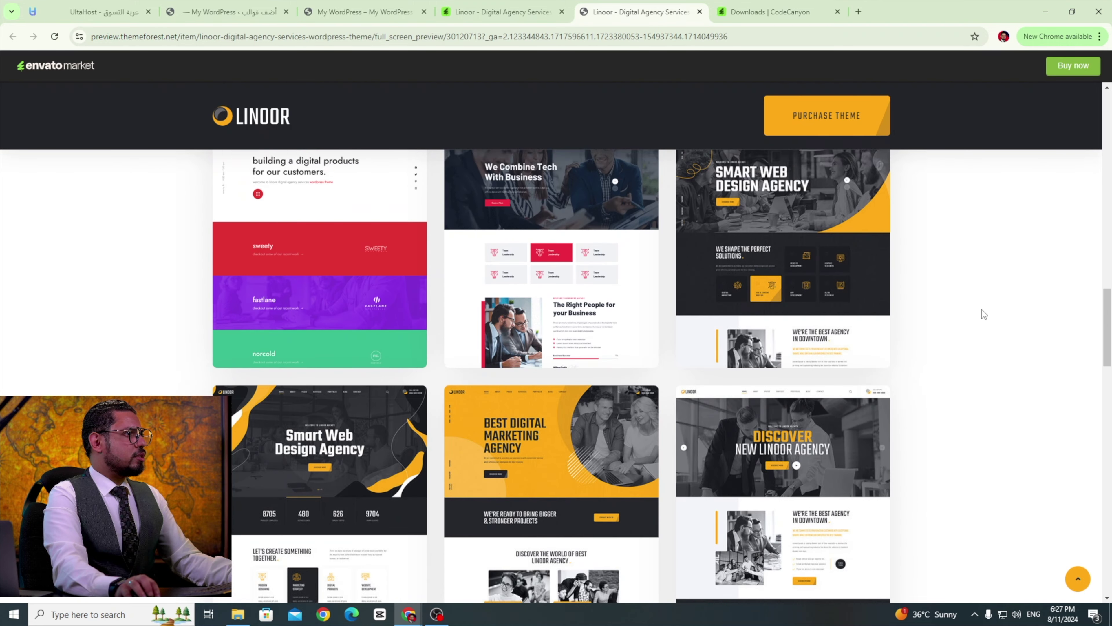
# Browse the Smart Web Design Agency demo, then return to the site's front page.
pyautogui.click(839, 323)
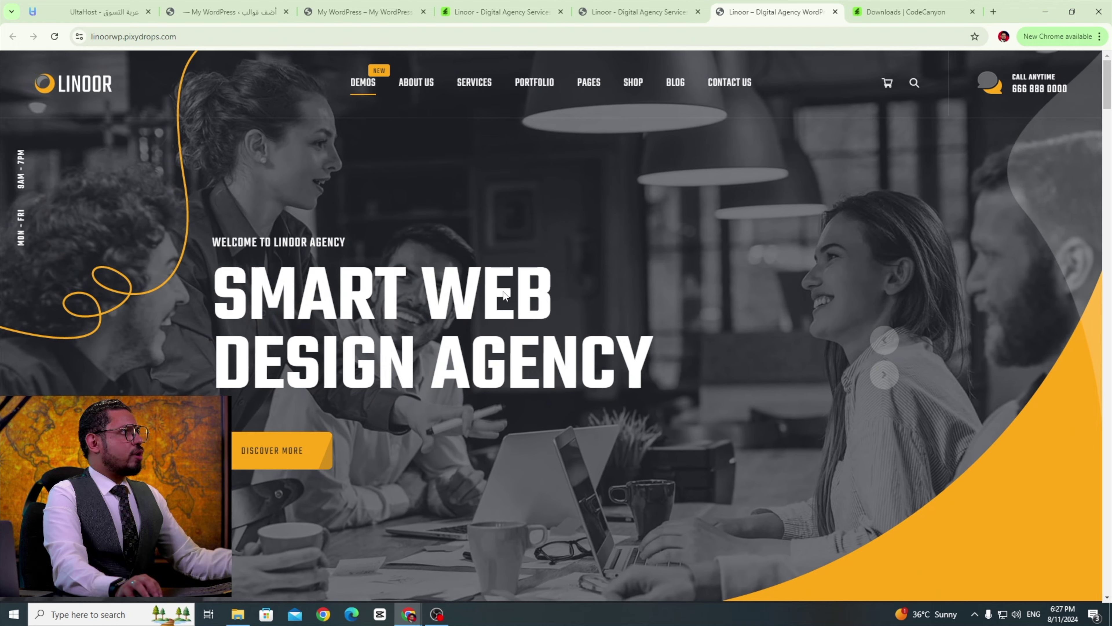
pyautogui.scroll(-5, 783, 228)
pyautogui.scroll(-20, 783, 228)
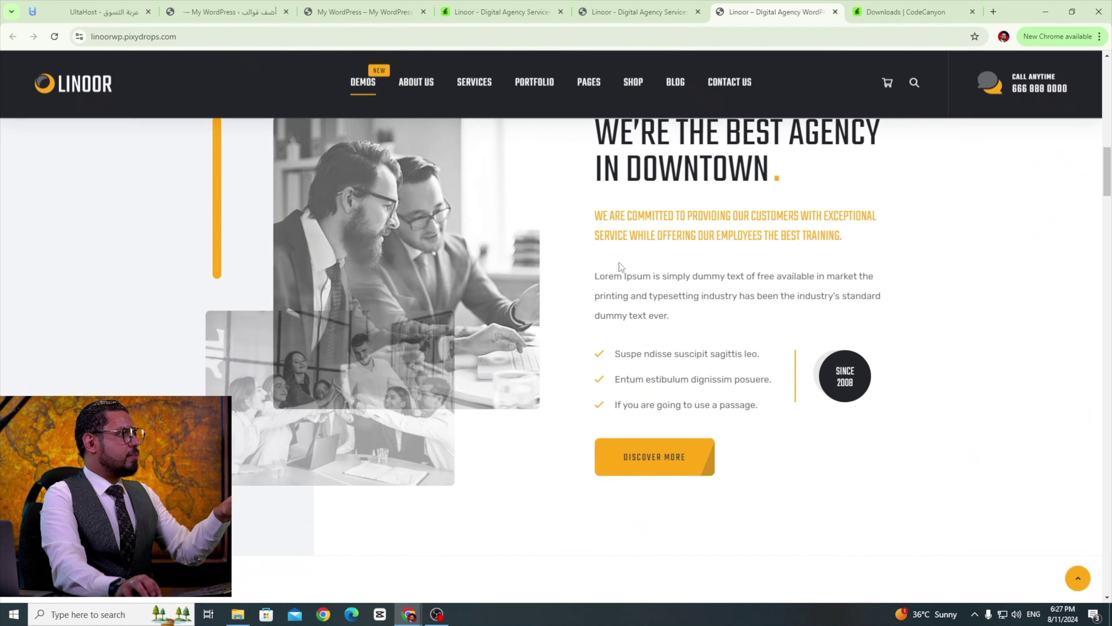
pyautogui.scroll(-5, 618, 276)
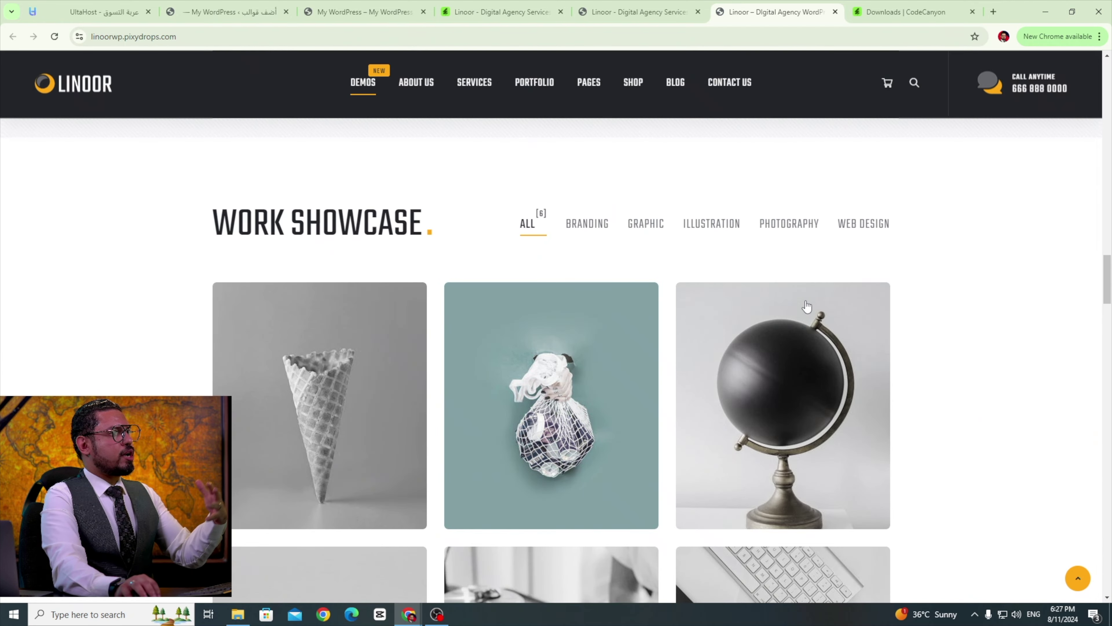
pyautogui.scroll(-12, 402, 244)
pyautogui.scroll(-4, 659, 282)
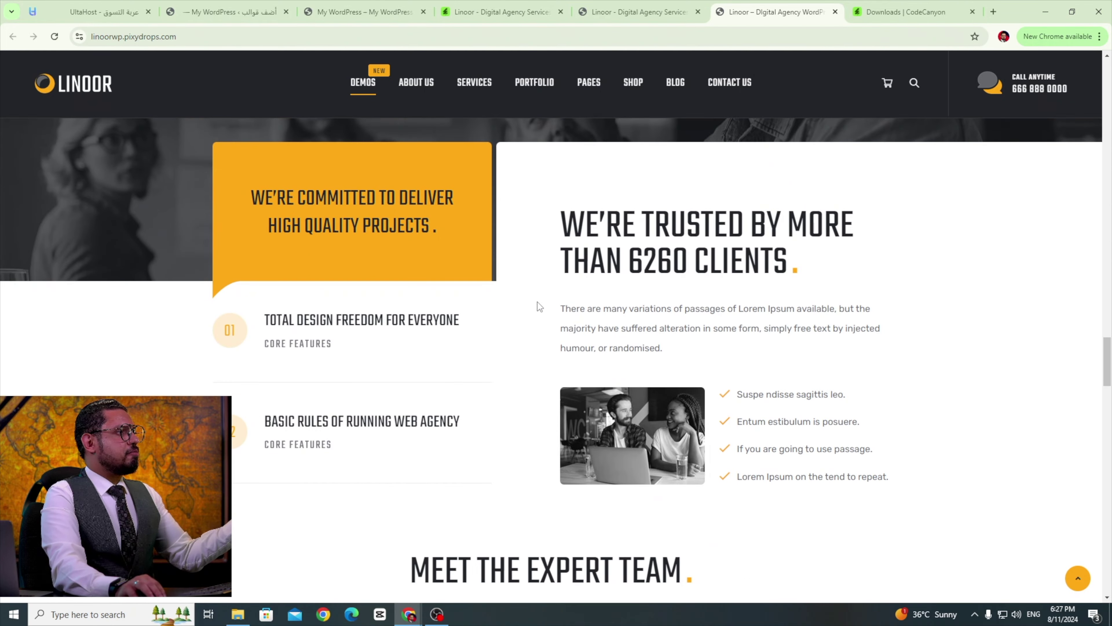
pyautogui.scroll(-12, 683, 319)
pyautogui.scroll(-5, 671, 324)
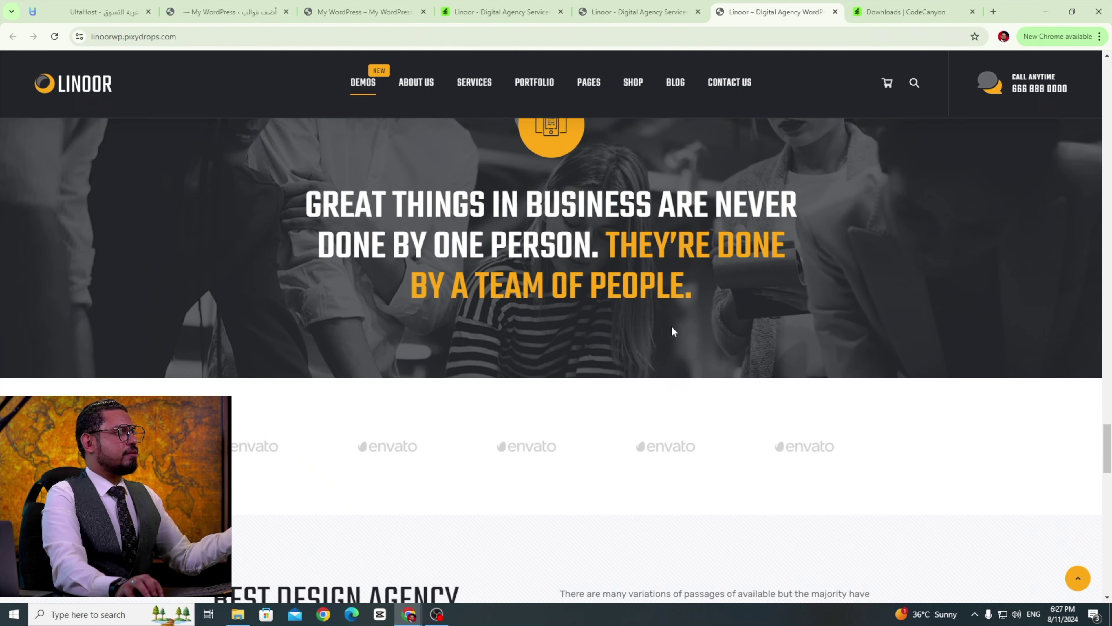
pyautogui.scroll(-20, 672, 331)
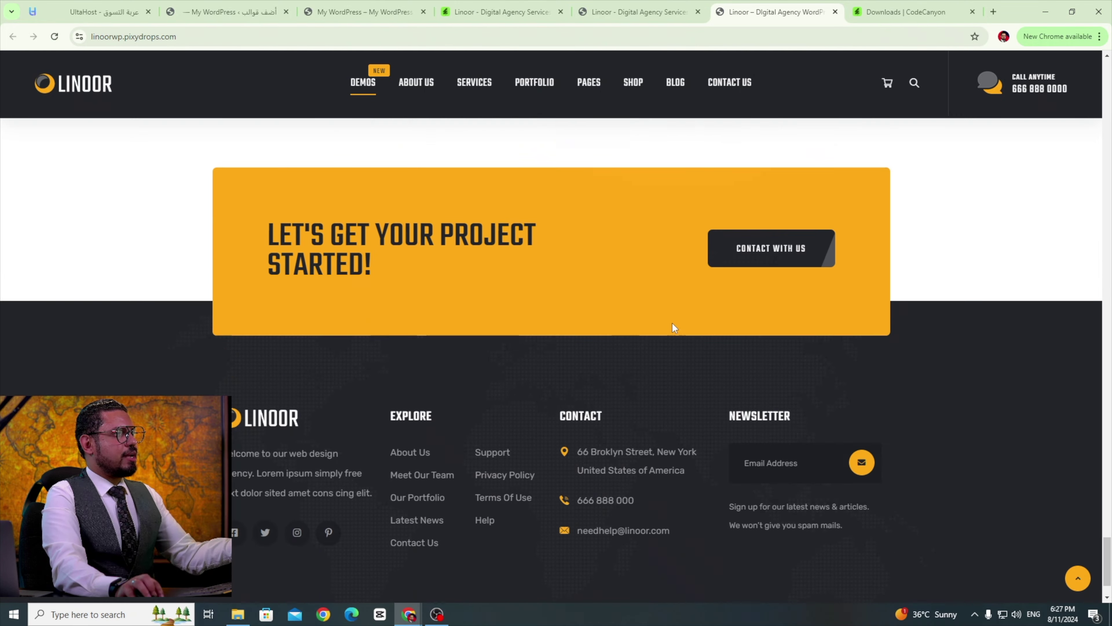
pyautogui.scroll(20, 681, 330)
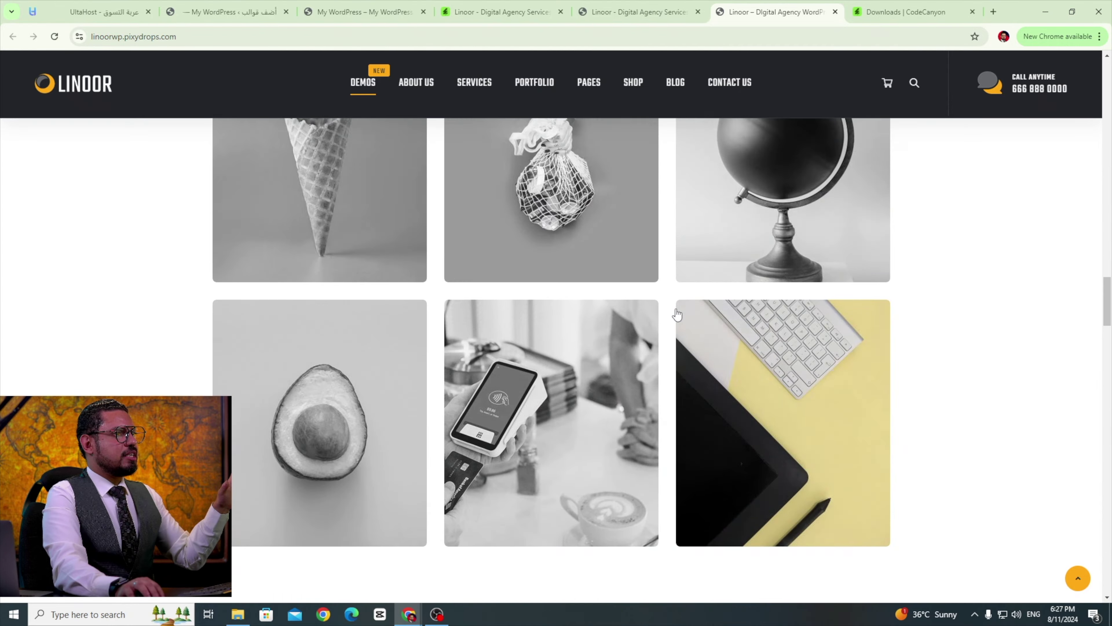
pyautogui.scroll(15, 672, 312)
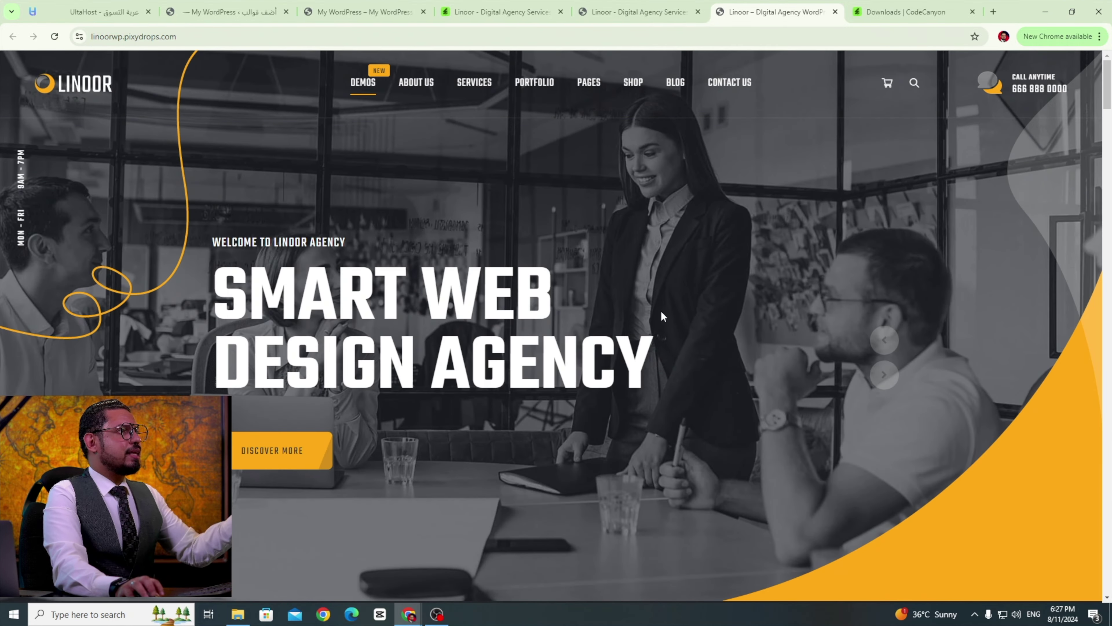
pyautogui.click(375, 12)
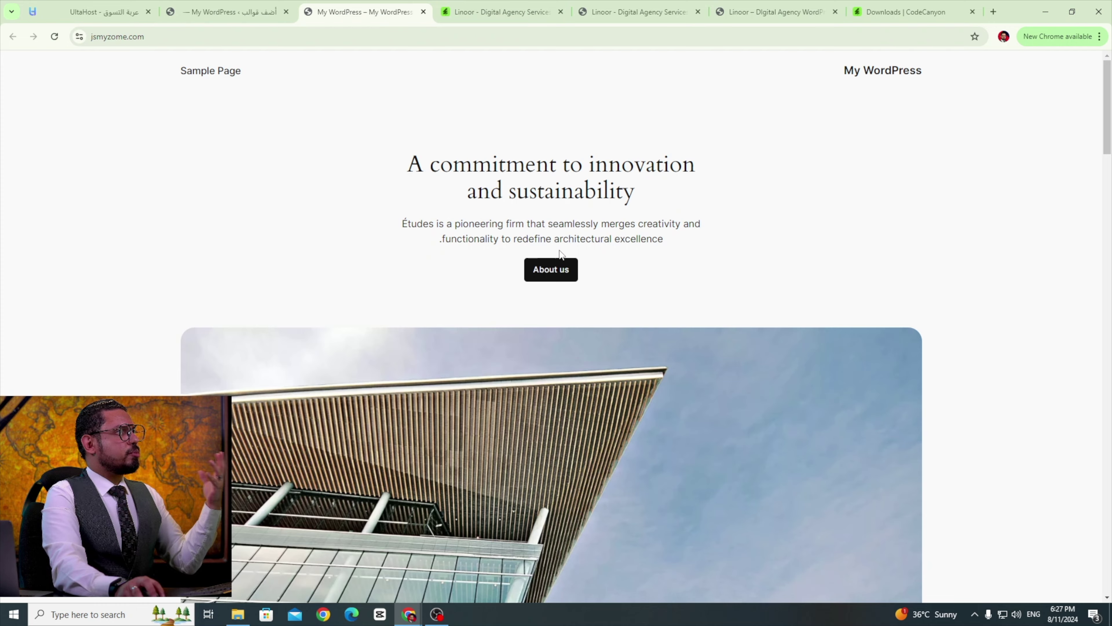
# Switch to the Add Themes tab, then view the Linoor demo and select its web address.
pyautogui.click(280, 18)
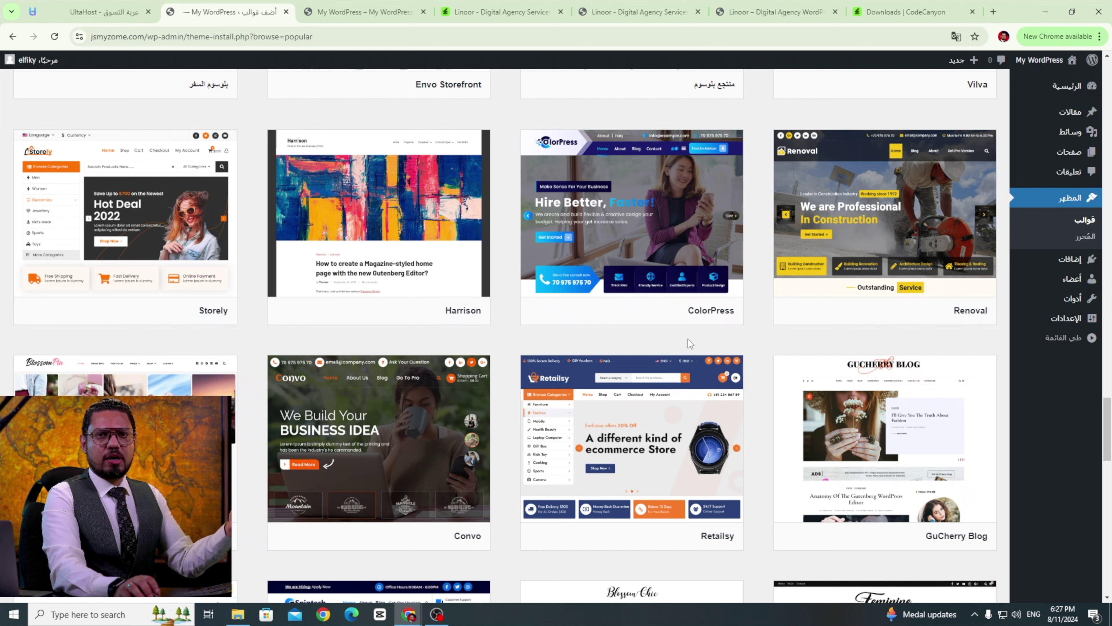
pyautogui.moveTo(627, 234)
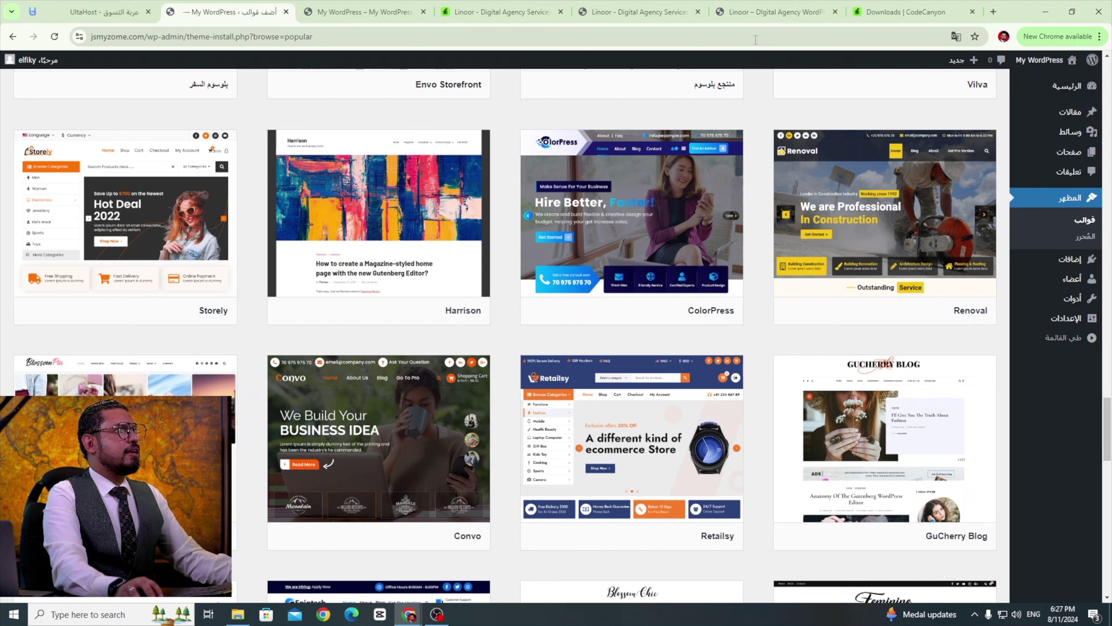
pyautogui.click(757, 13)
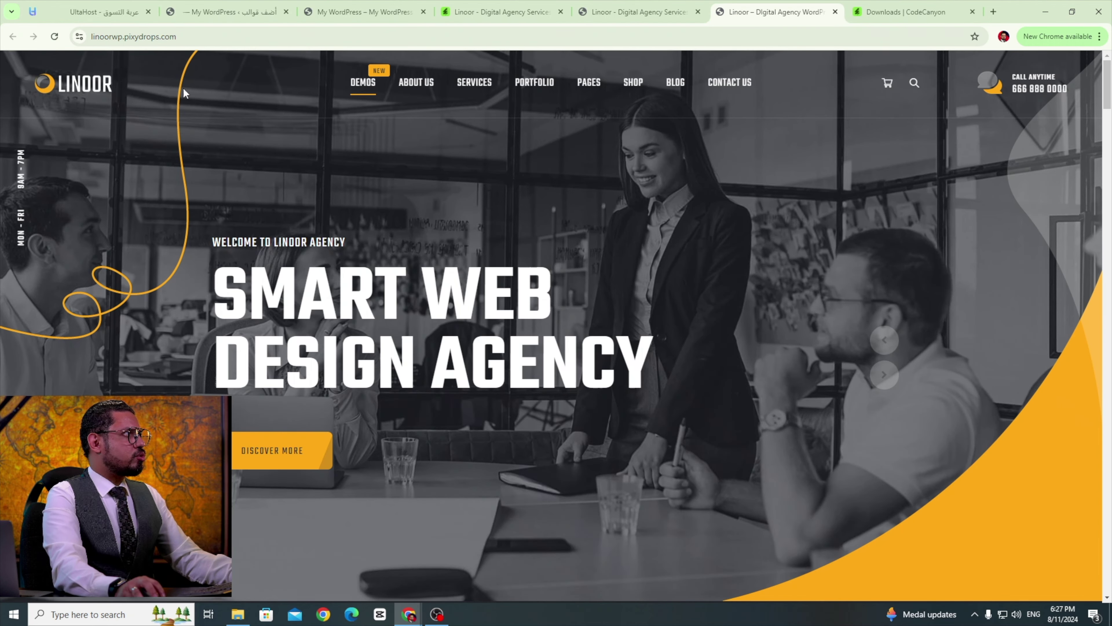
pyautogui.click(94, 36)
pyautogui.moveTo(205, 37); pyautogui.dragTo(63, 40)
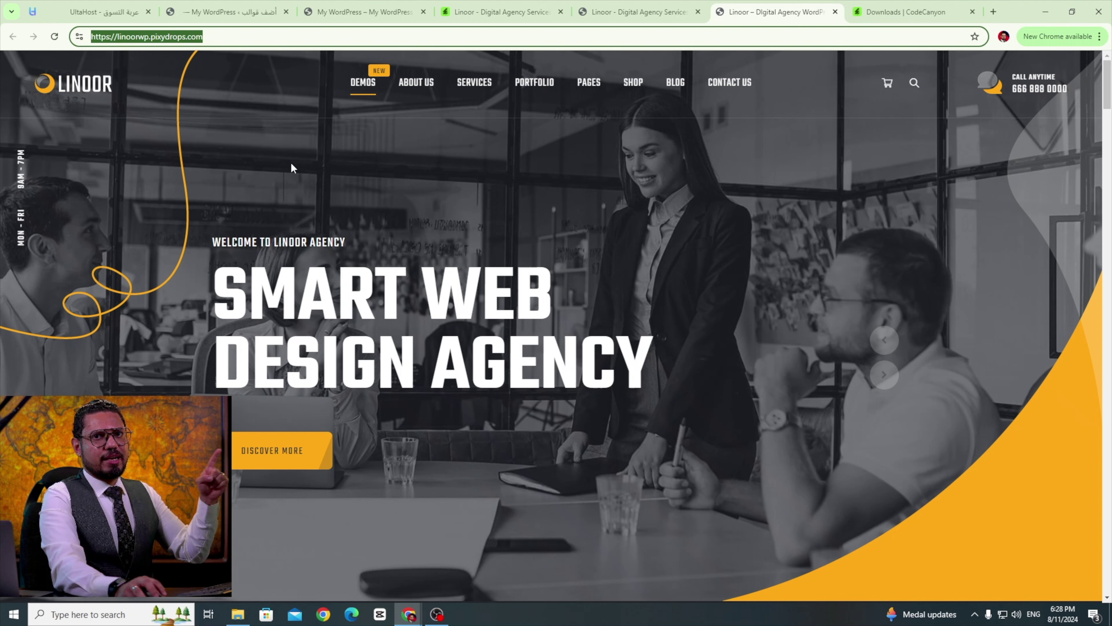
# Deselect the demo address and return to the Add Themes page.
pyautogui.click(189, 43)
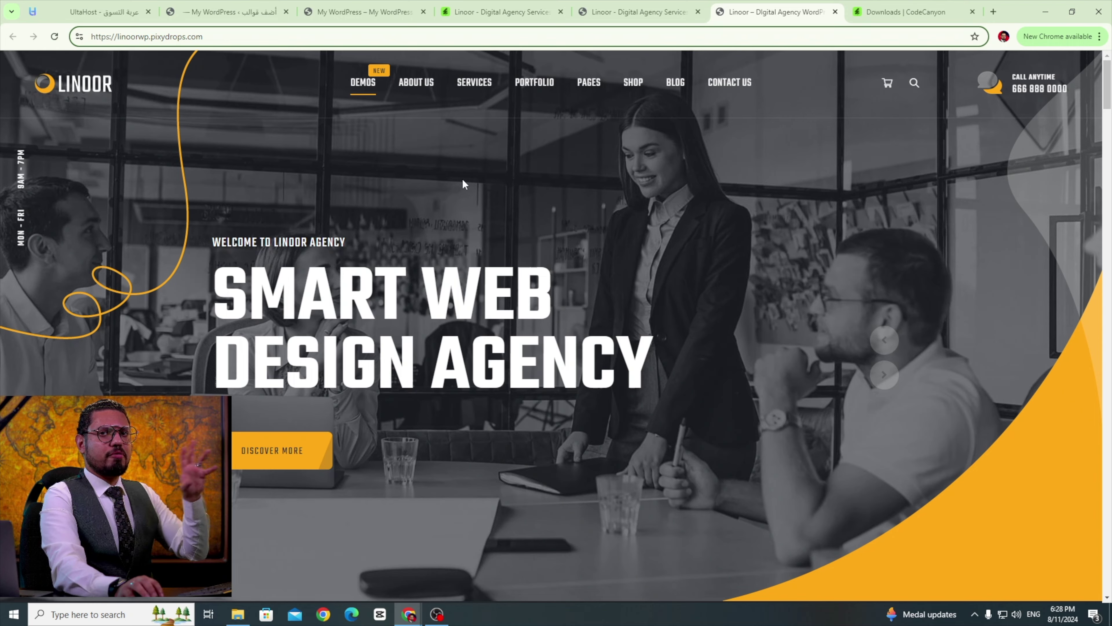
pyautogui.click(161, 36)
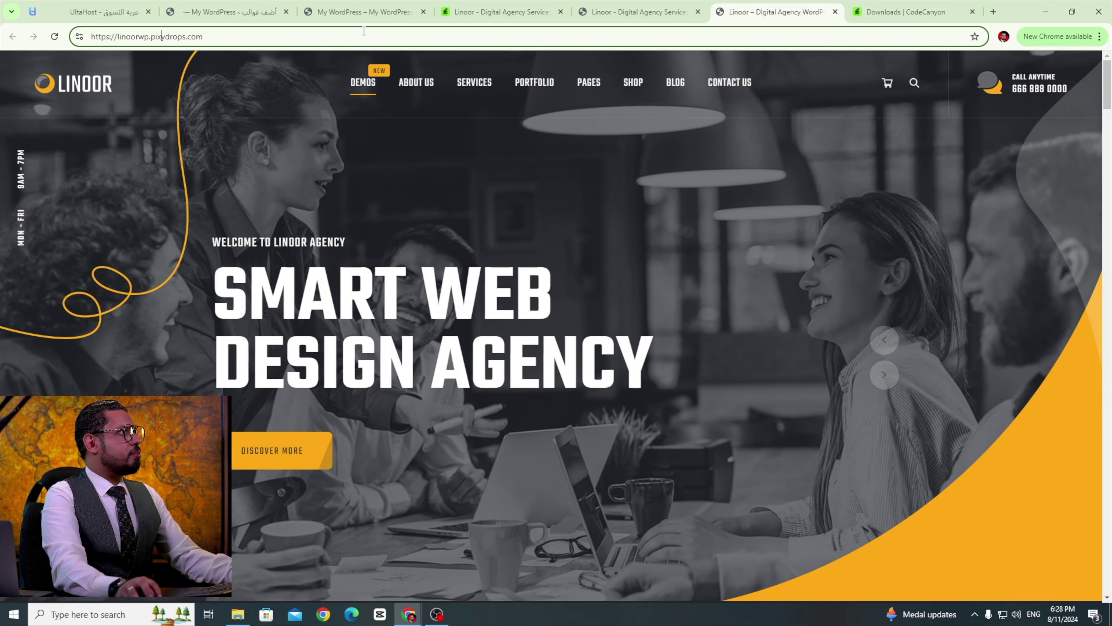
pyautogui.click(364, 12)
pyautogui.click(230, 12)
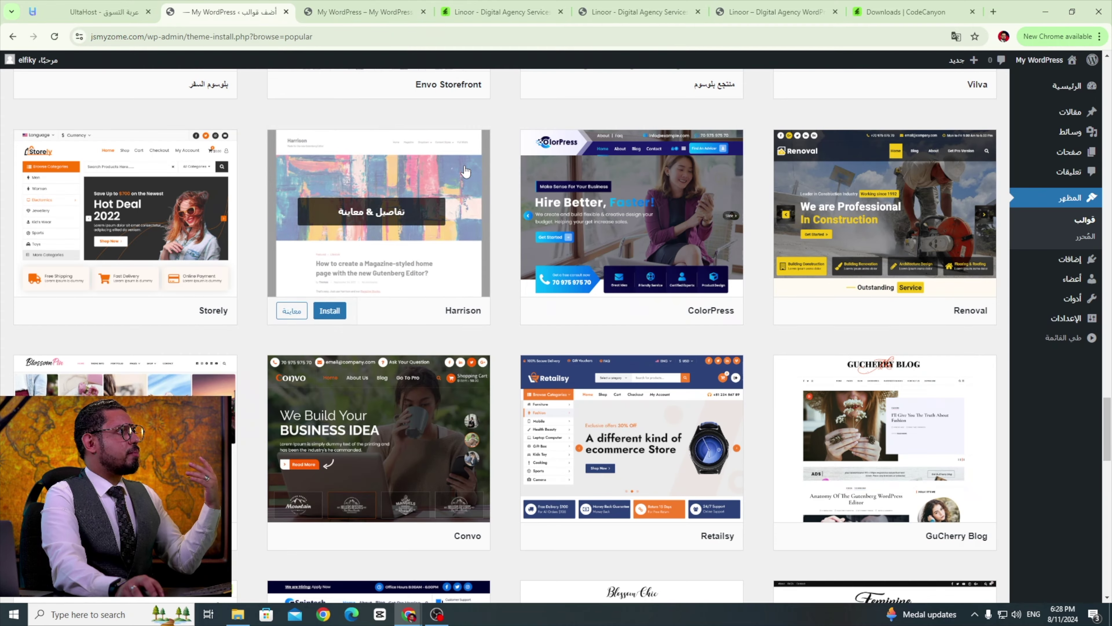
# Upload the linoor.zip theme package and install it.
pyautogui.scroll(20, 857, 245)
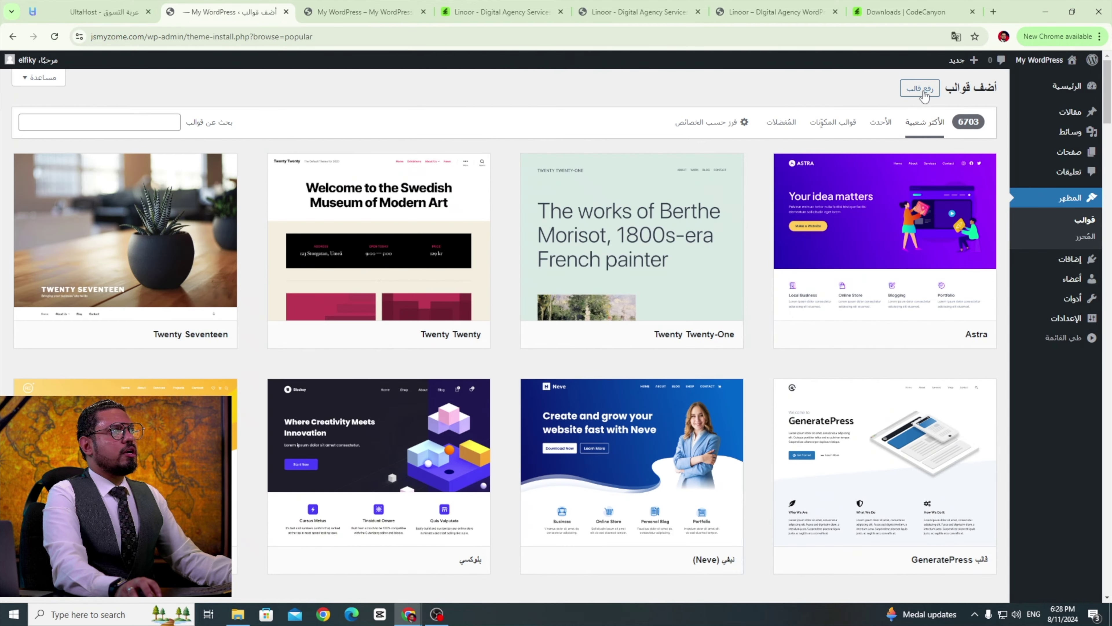
pyautogui.click(921, 93)
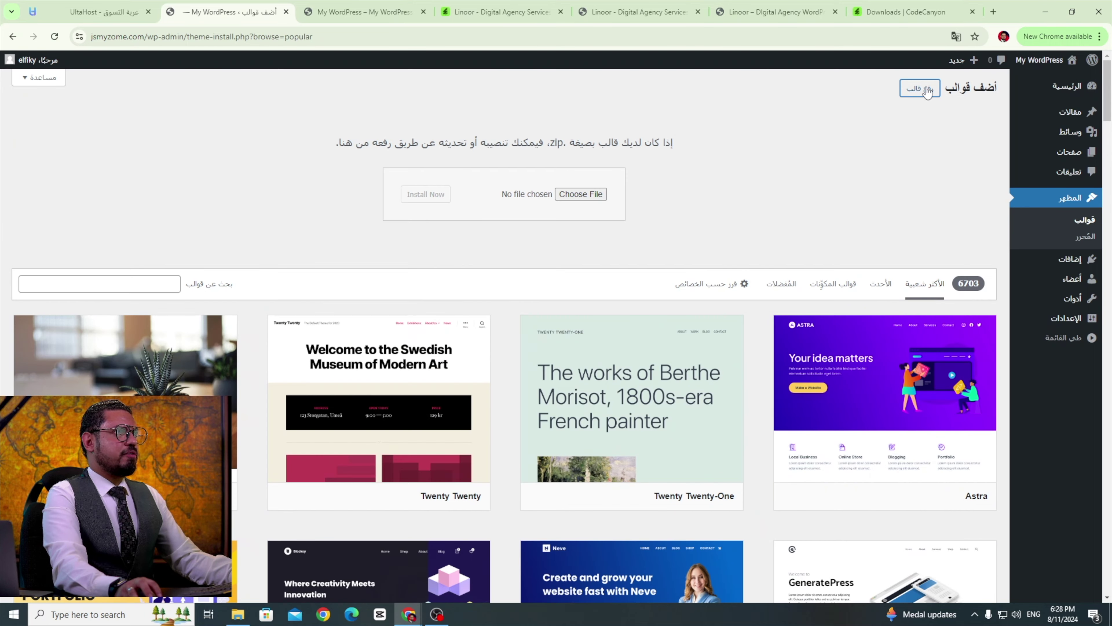
pyautogui.click(578, 195)
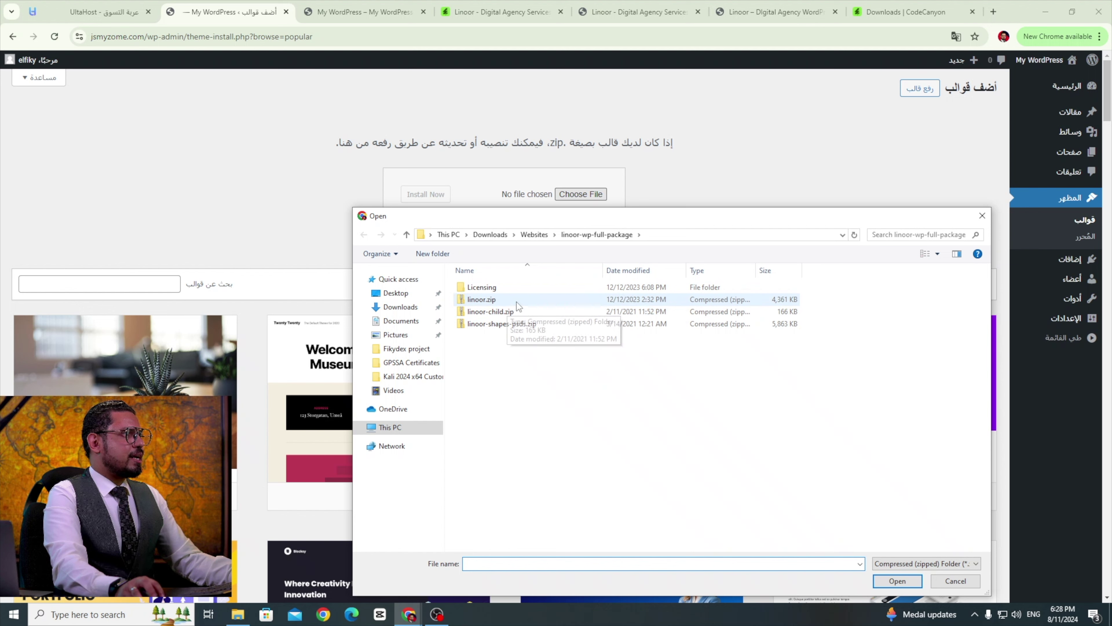
pyautogui.click(487, 300)
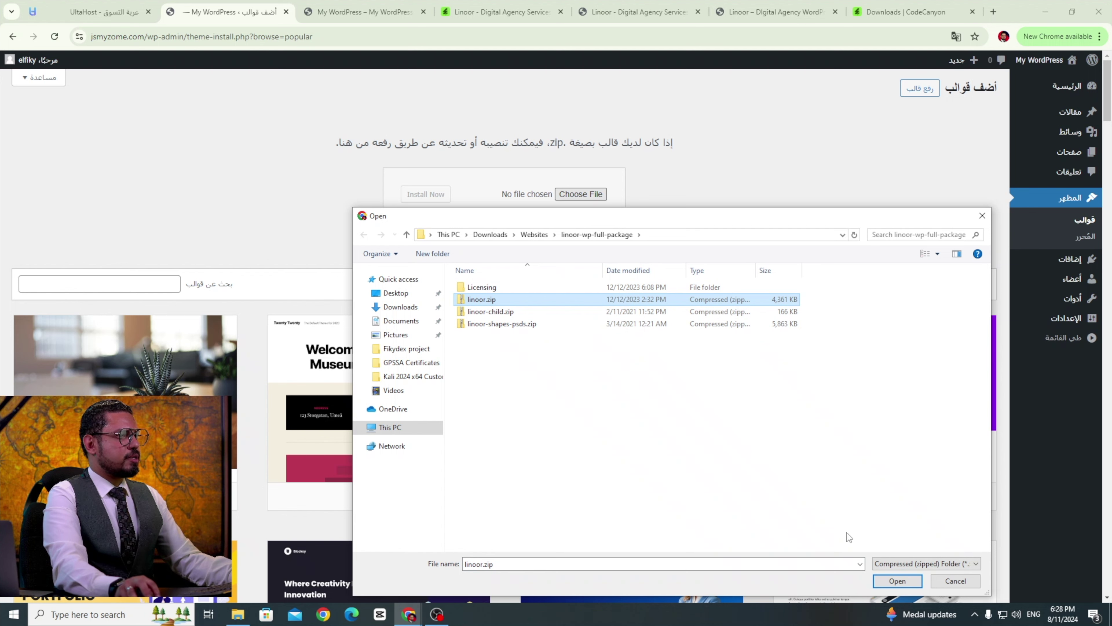
pyautogui.click(898, 581)
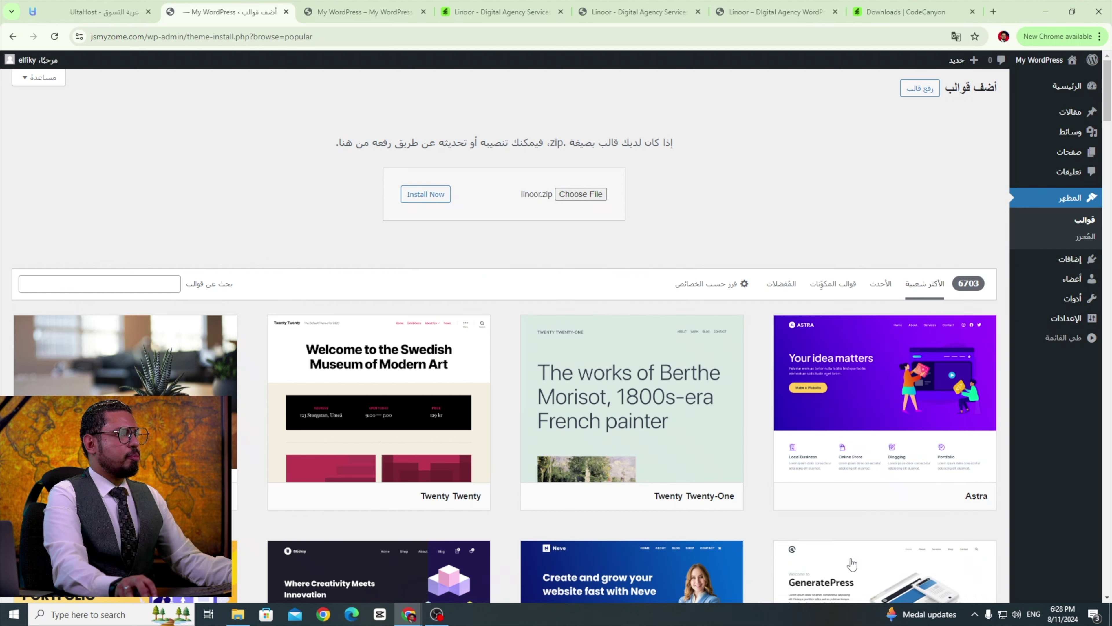
pyautogui.click(422, 205)
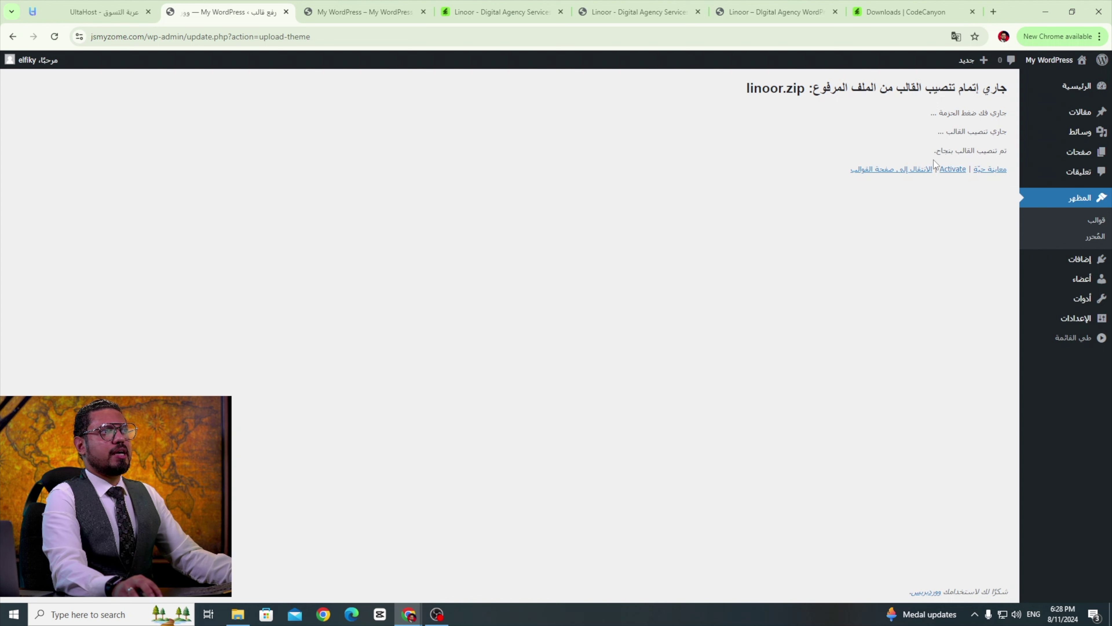
# Activate the freshly installed Linoor theme from the installation results page.
pyautogui.click(954, 171)
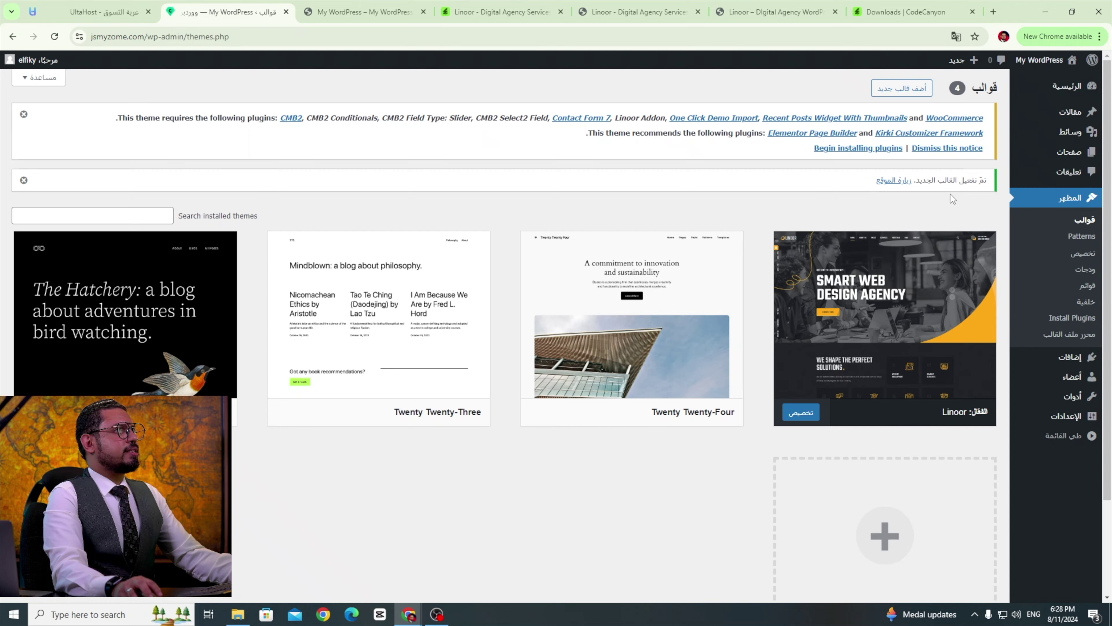
pyautogui.moveTo(869, 325)
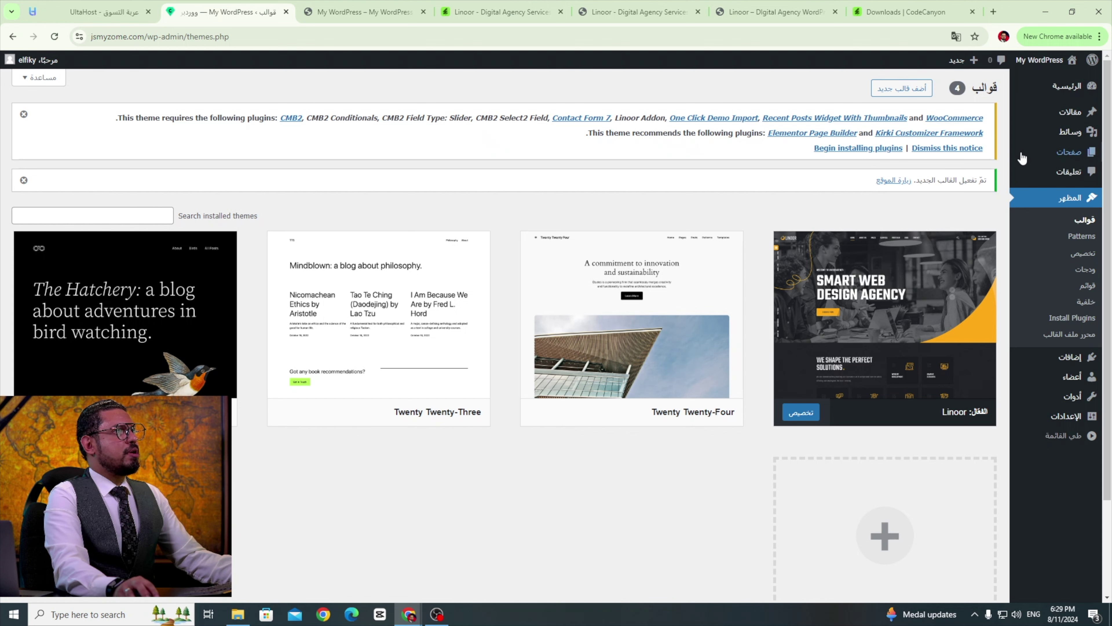
pyautogui.click(377, 12)
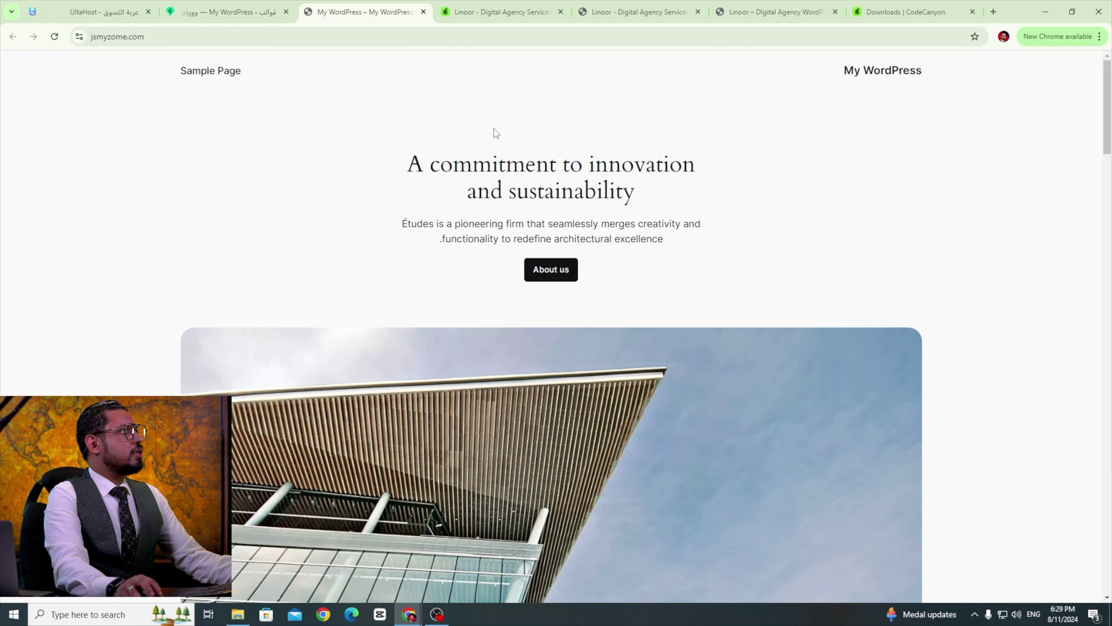
pyautogui.click(56, 36)
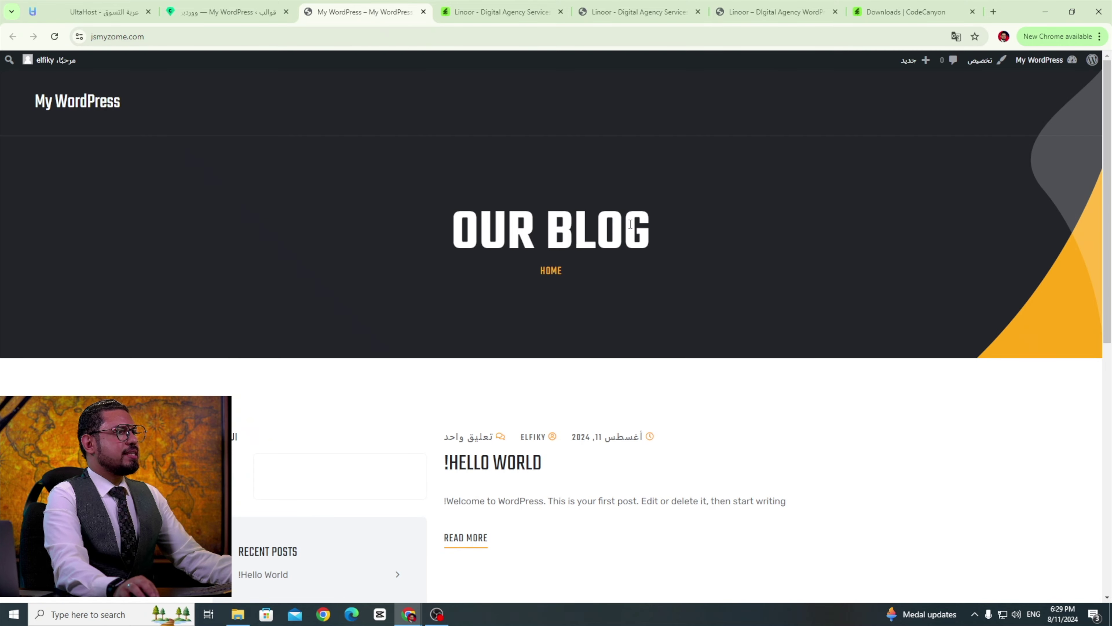
pyautogui.scroll(-10, 630, 275)
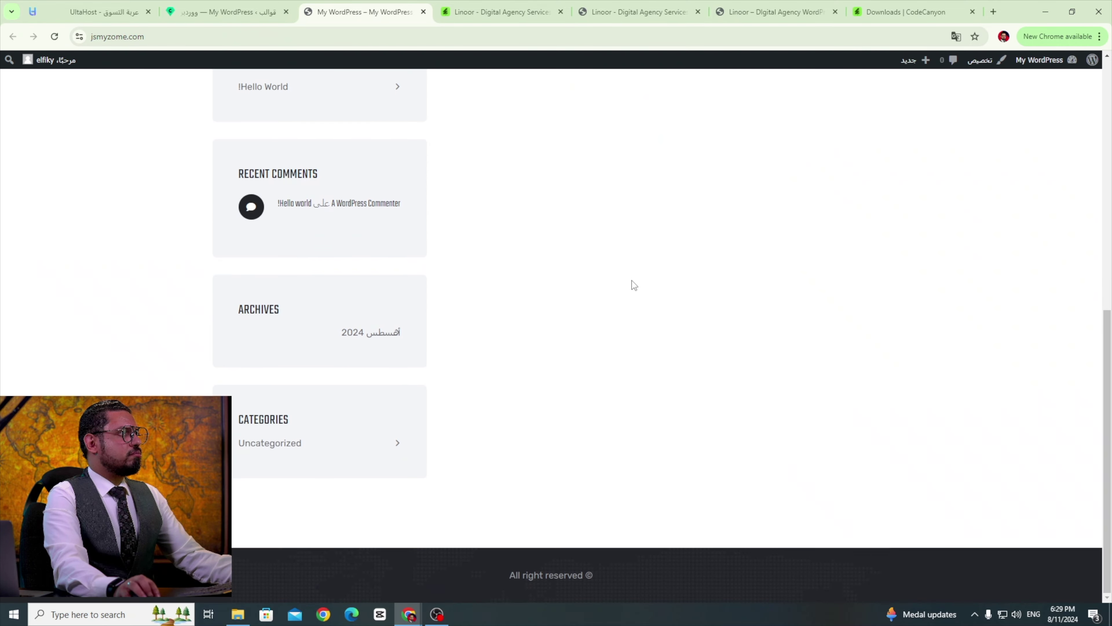
pyautogui.scroll(10, 632, 280)
pyautogui.click(779, 11)
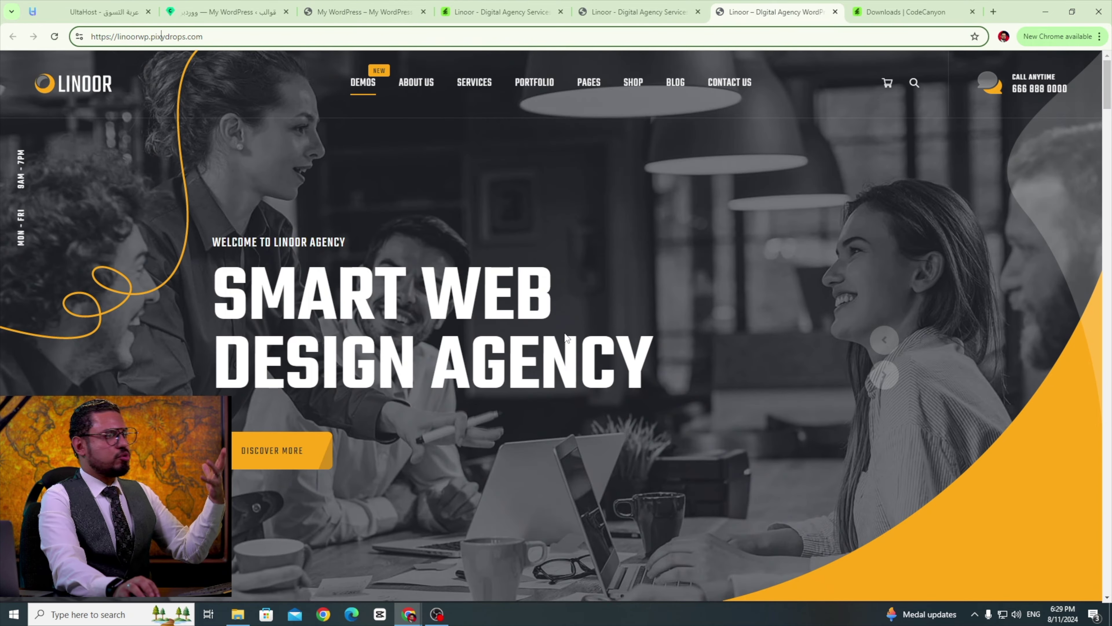
pyautogui.click(333, 13)
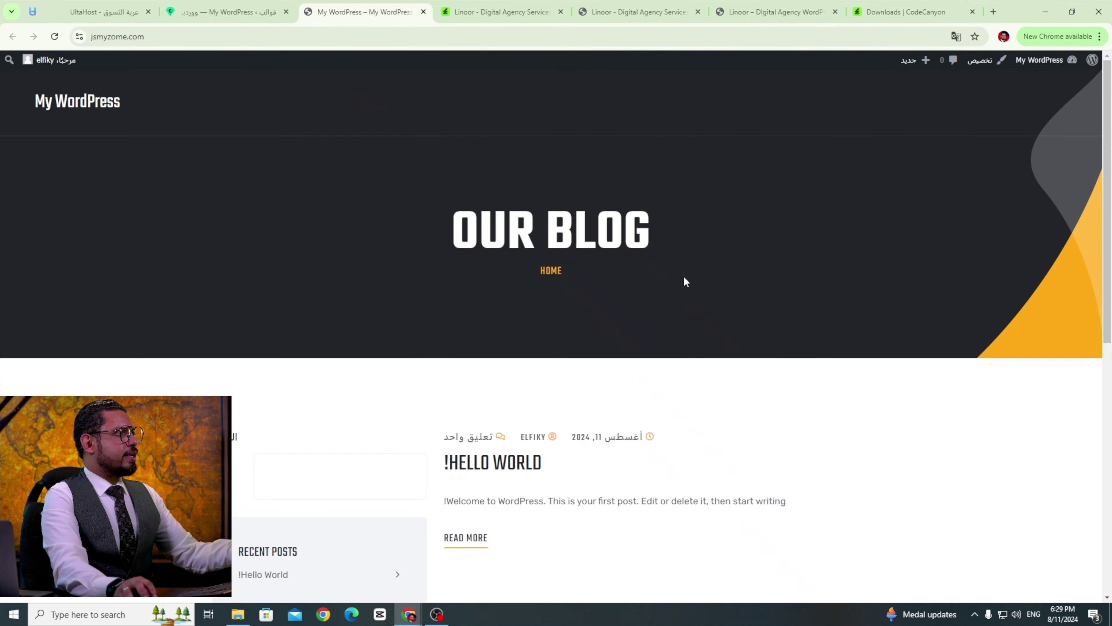
pyautogui.scroll(-9, 679, 324)
pyautogui.scroll(9, 679, 333)
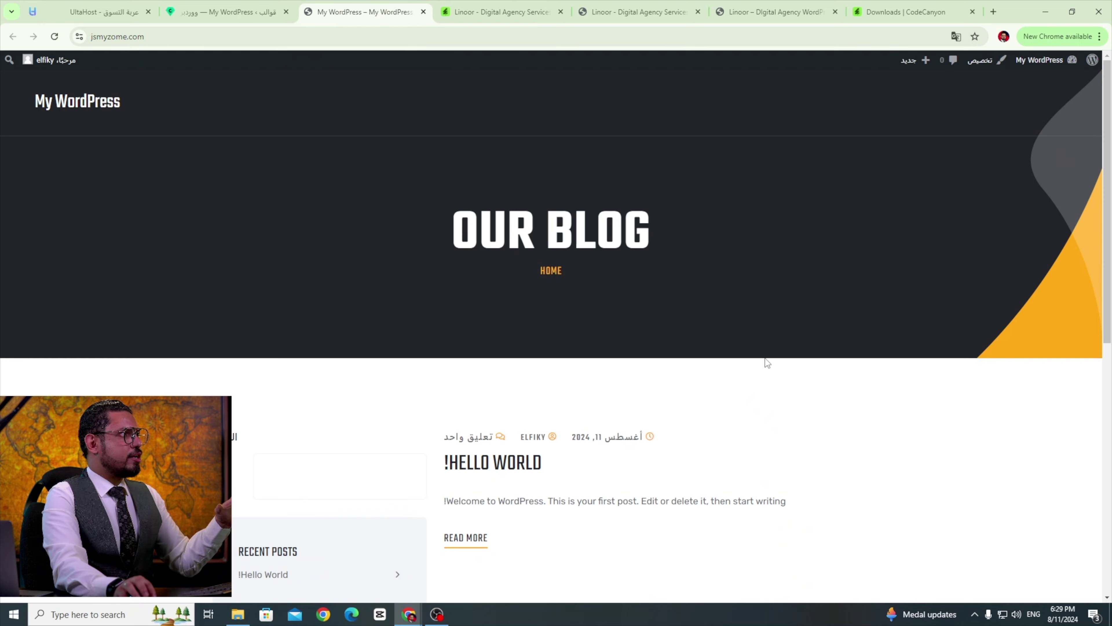
pyautogui.click(251, 13)
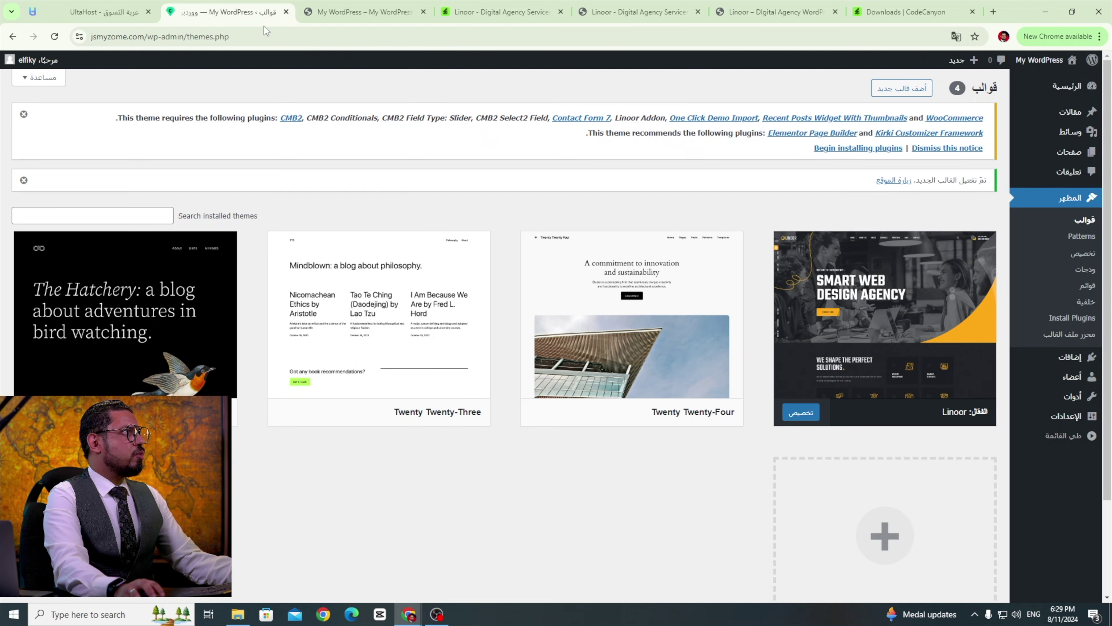
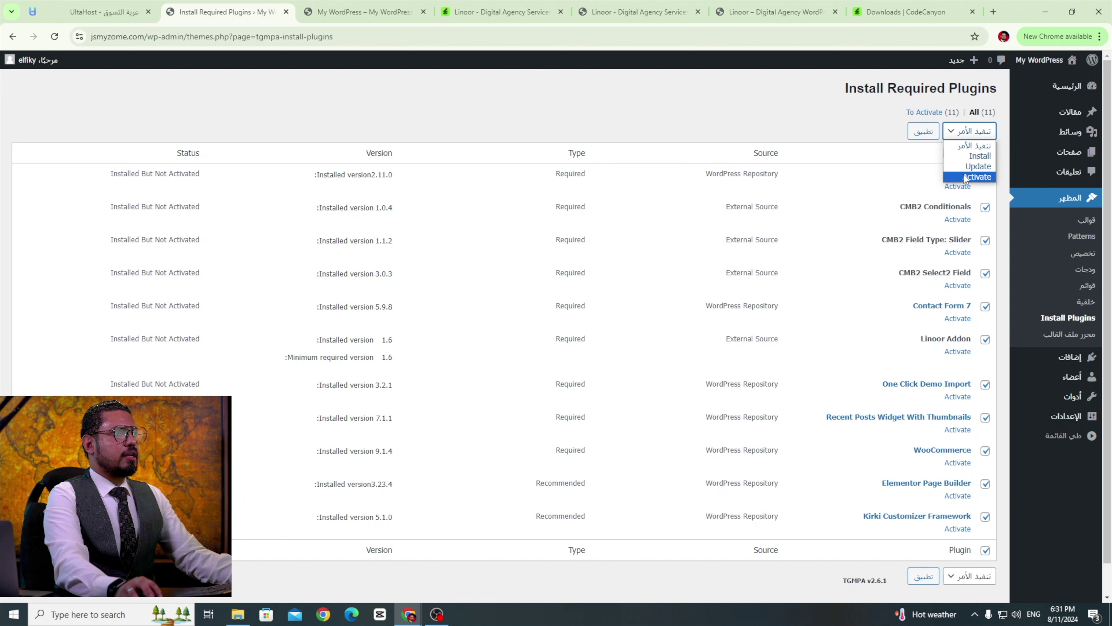
# Bulk-activate all eleven required Linoor plugins and go back to the WordPress dashboard.
pyautogui.click(965, 177)
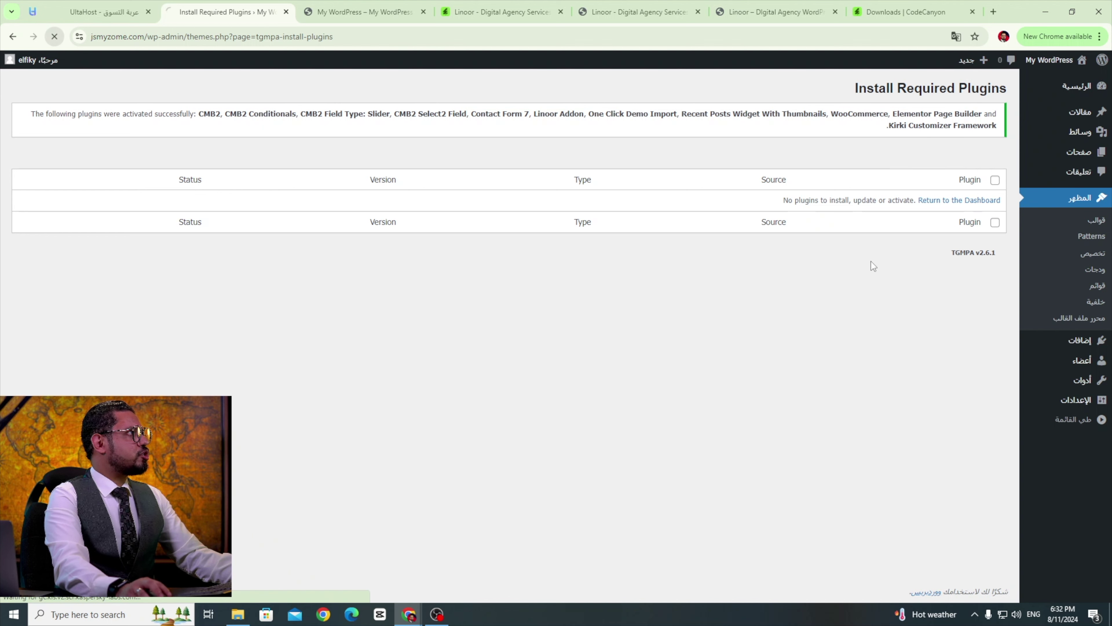
pyautogui.click(959, 200)
pyautogui.scroll(-15, 1073, 263)
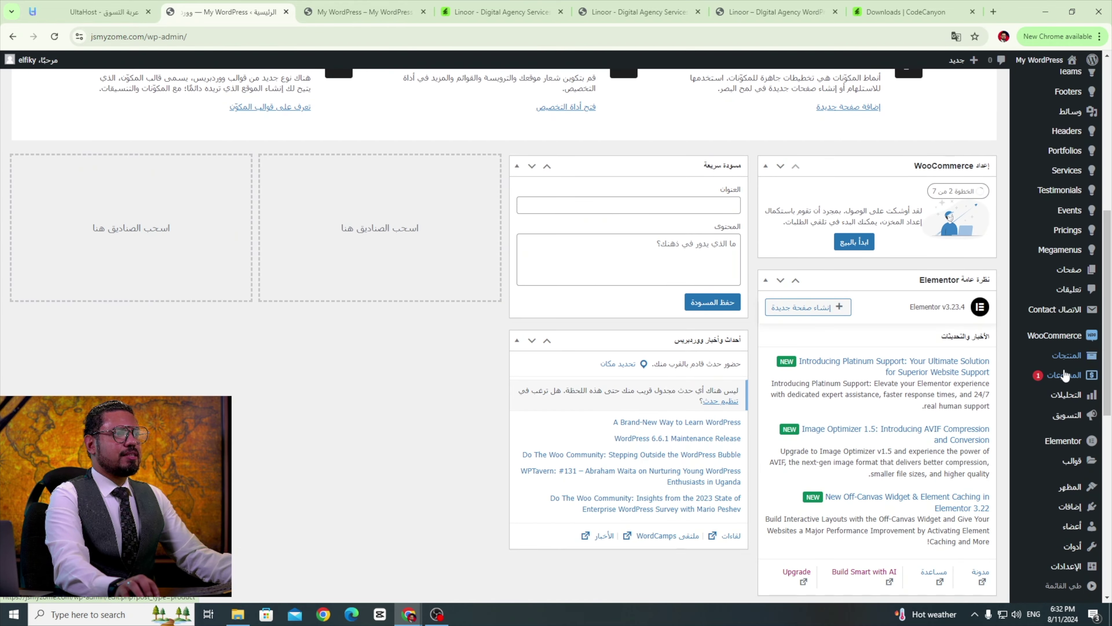
# View the site's bare public front page, then return to the admin dashboard.
pyautogui.scroll(15, 1051, 412)
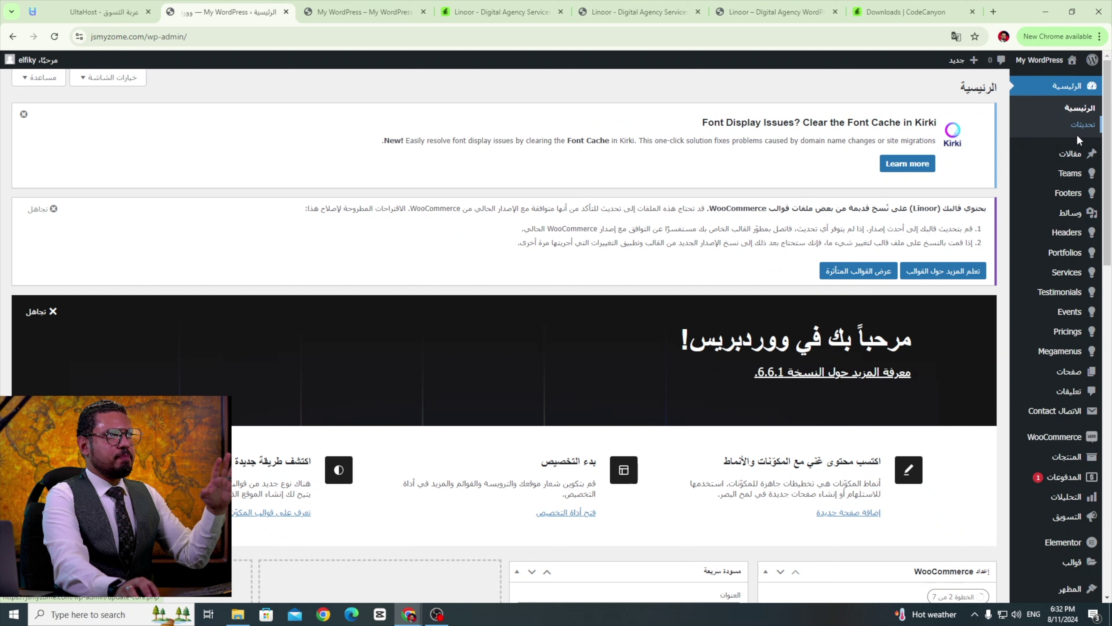
pyautogui.moveTo(1046, 293)
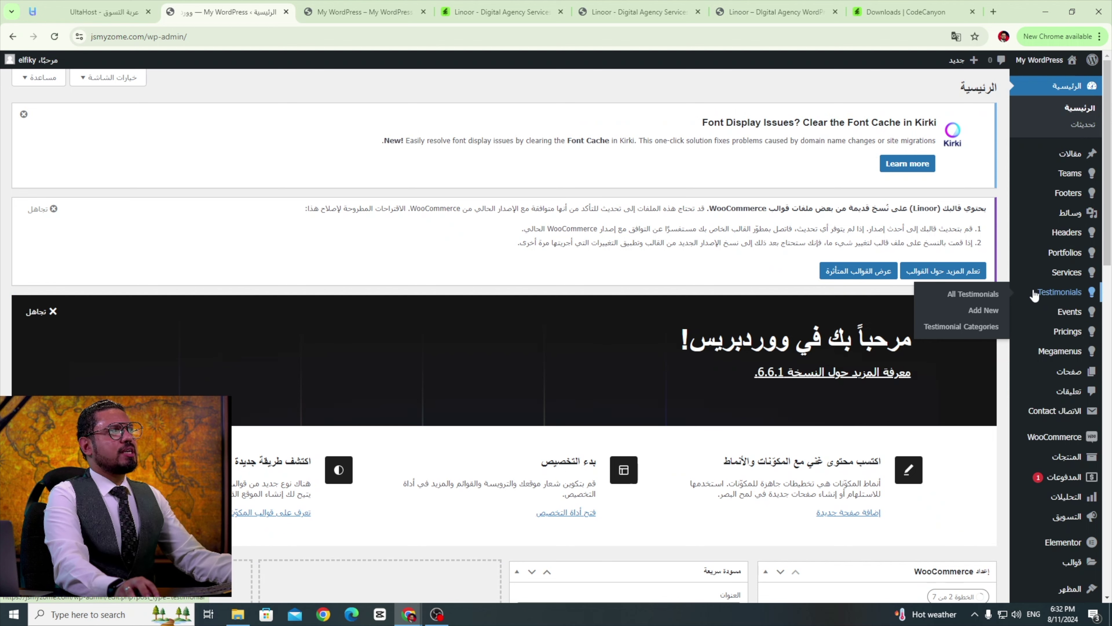
pyautogui.click(354, 13)
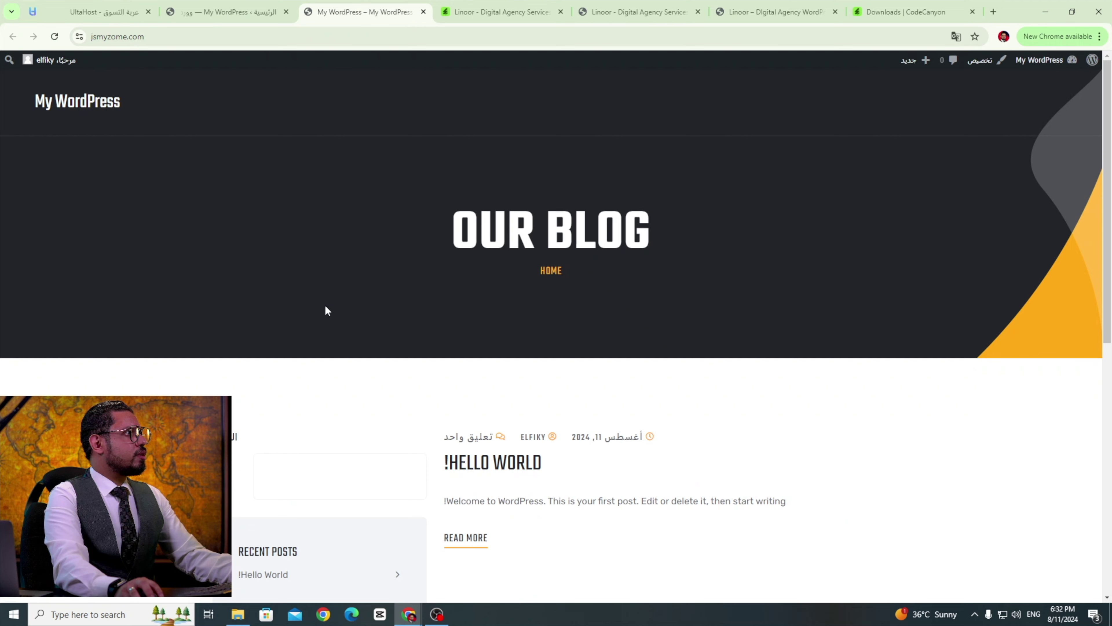
pyautogui.scroll(-10, 692, 341)
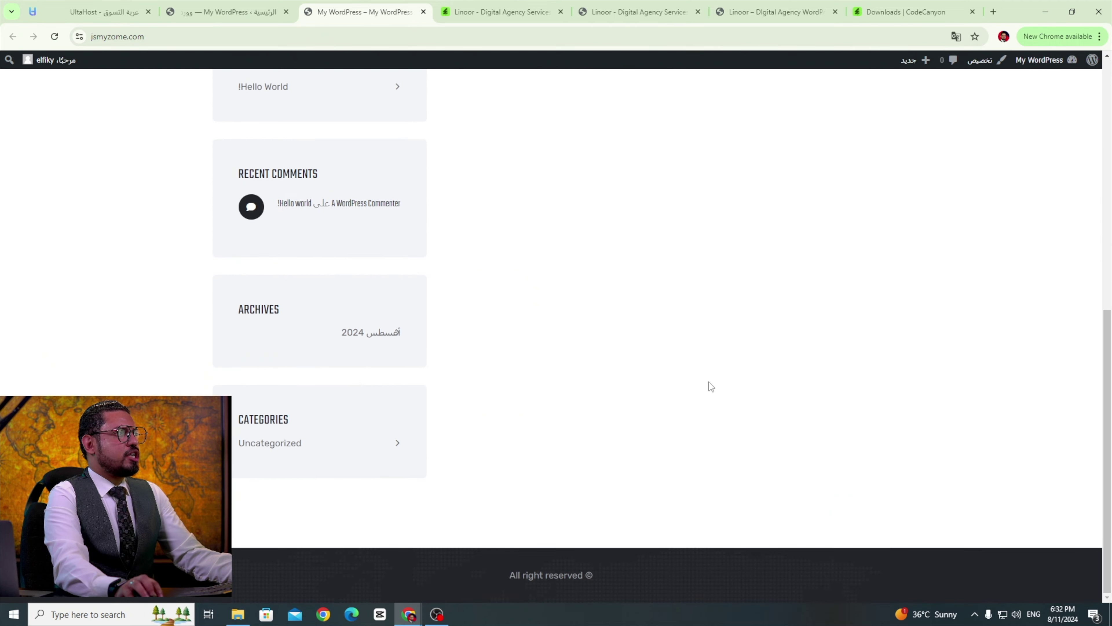
pyautogui.scroll(10, 701, 383)
pyautogui.hotkey('ctrl', 'shift', 'Tab')
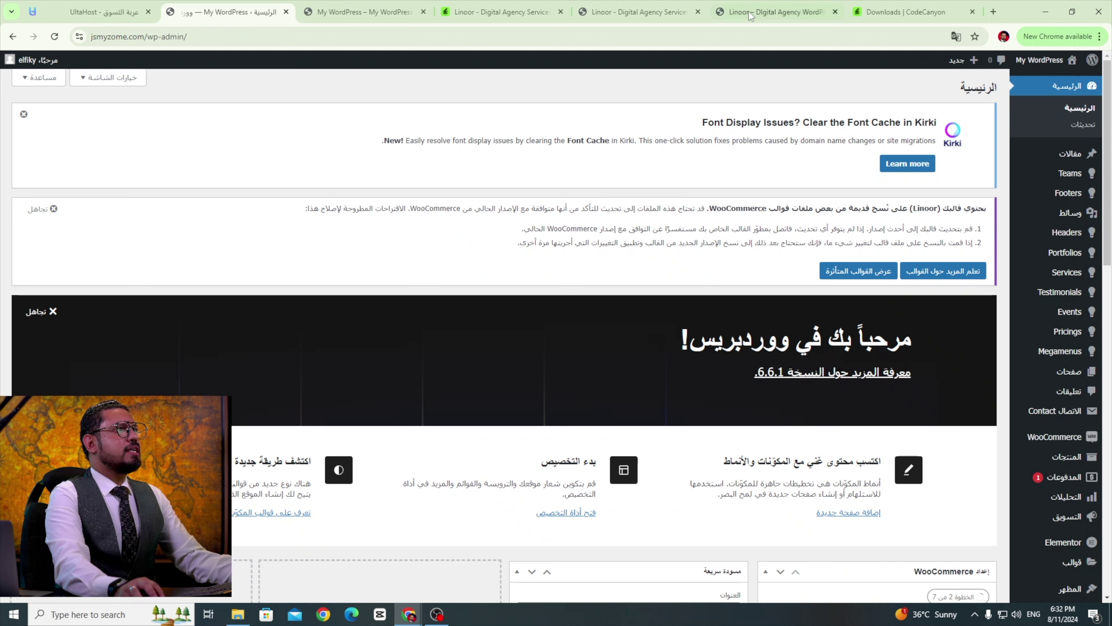
# Look over the ThemeForest preview and the live Linoor demo homepage for comparison.
pyautogui.click(634, 13)
pyautogui.click(784, 13)
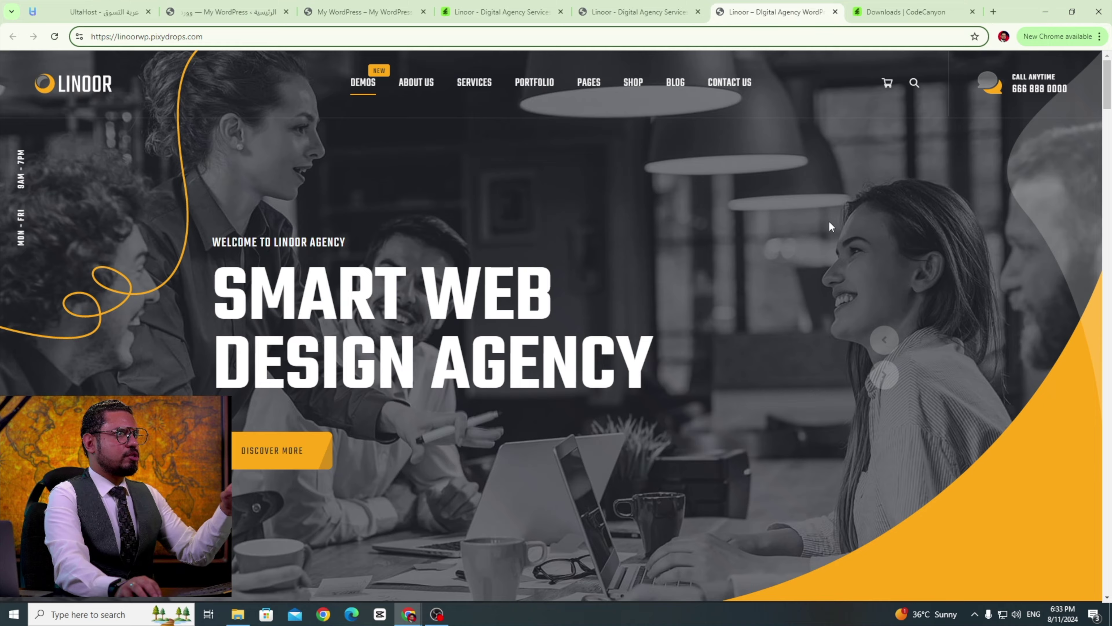
pyautogui.scroll(-7, 829, 221)
pyautogui.scroll(6, 837, 210)
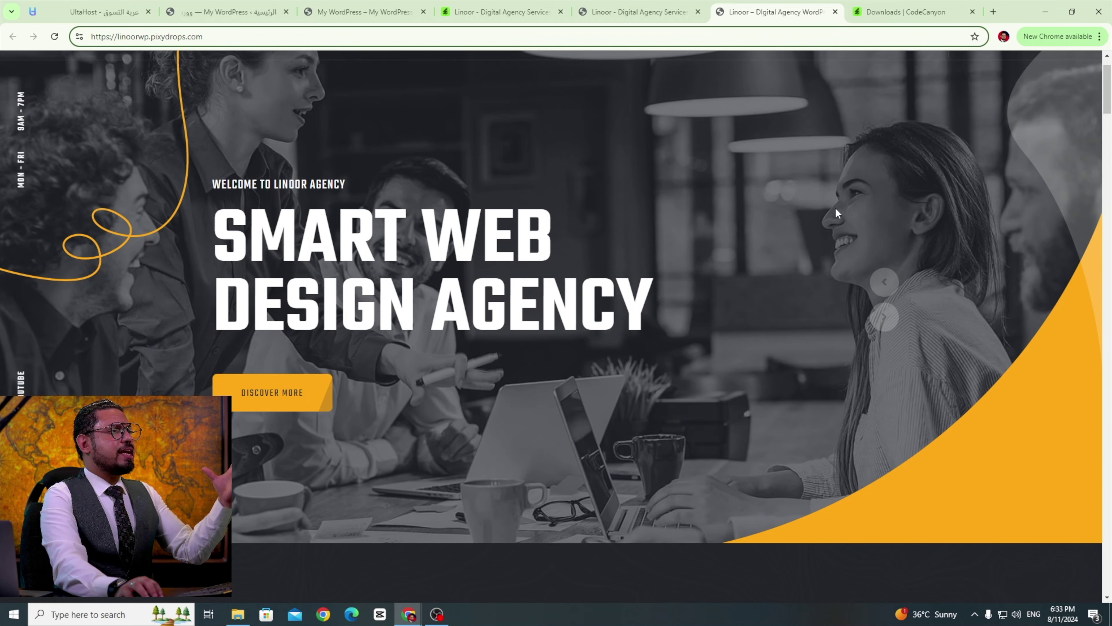
pyautogui.scroll(-15, 506, 241)
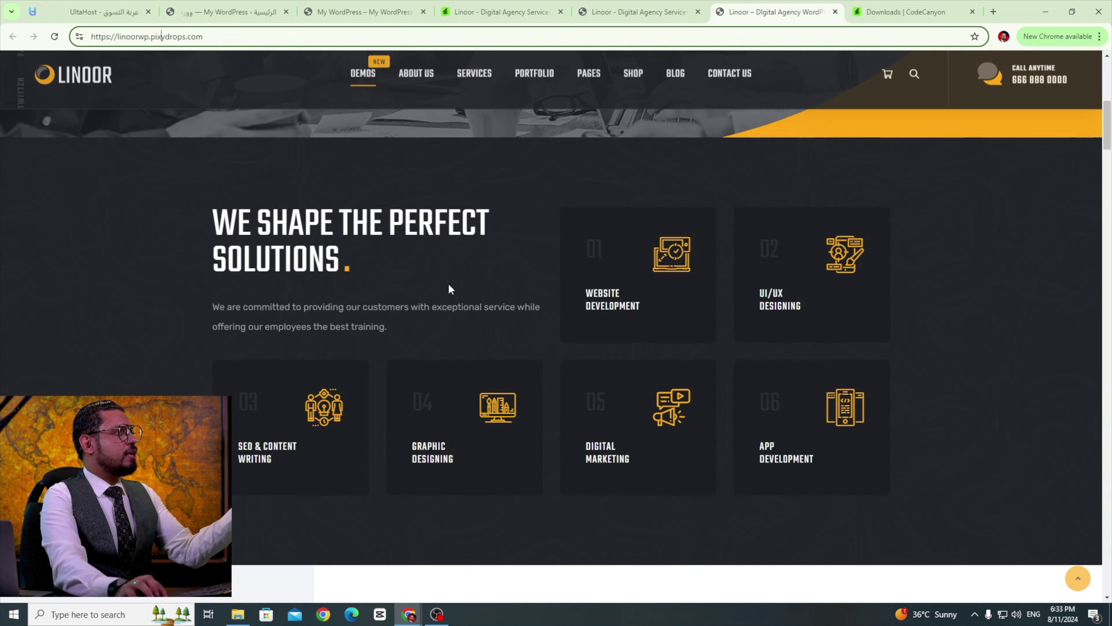
pyautogui.scroll(5, 572, 283)
pyautogui.scroll(10, 572, 283)
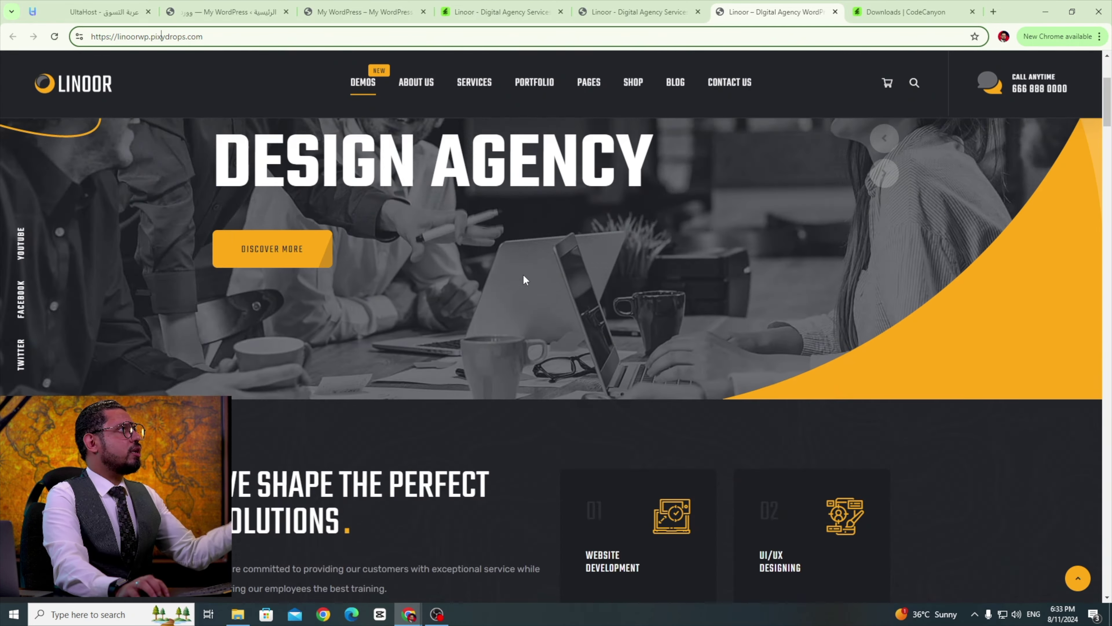
pyautogui.hotkey('ctrl', '2')
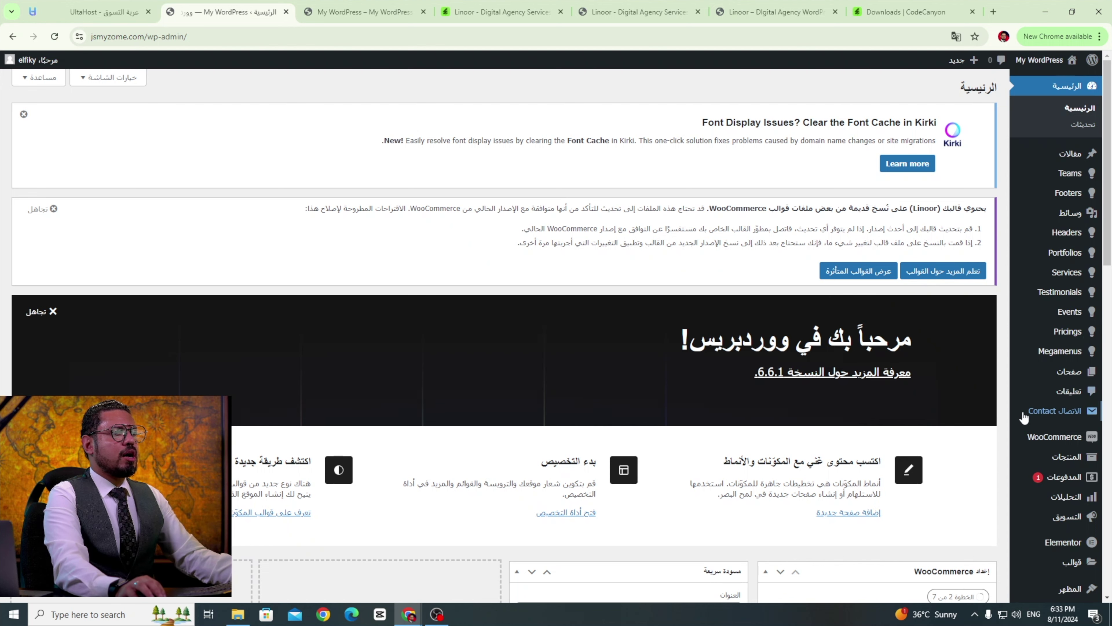
# Go to Appearance > Import Demo Data in the admin sidebar.
pyautogui.scroll(-3, 1023, 417)
pyautogui.moveTo(1072, 490)
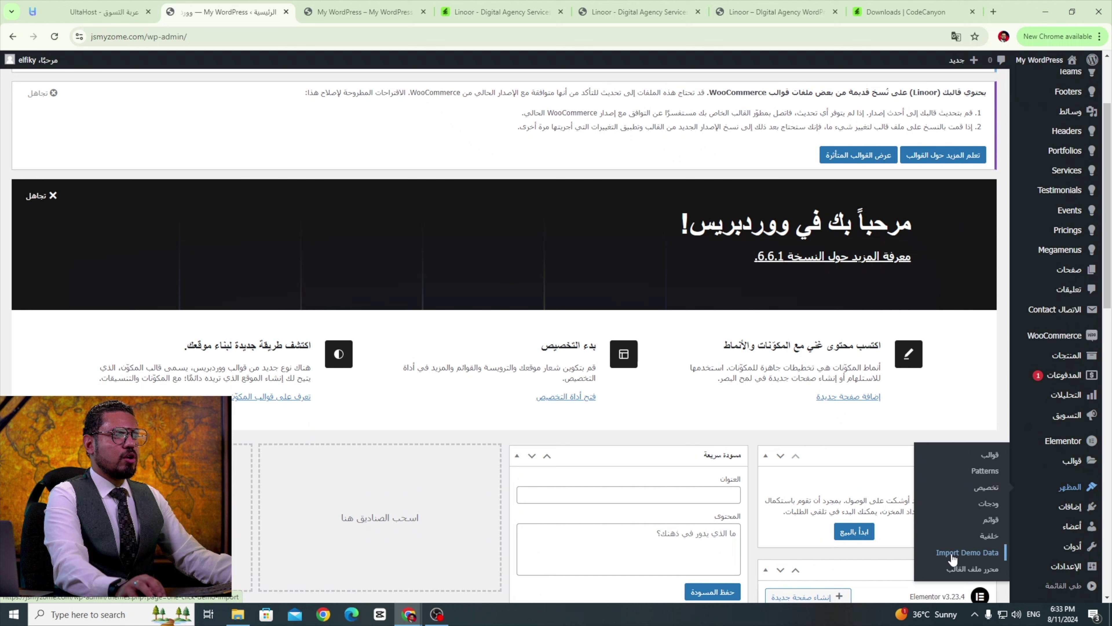
pyautogui.click(968, 553)
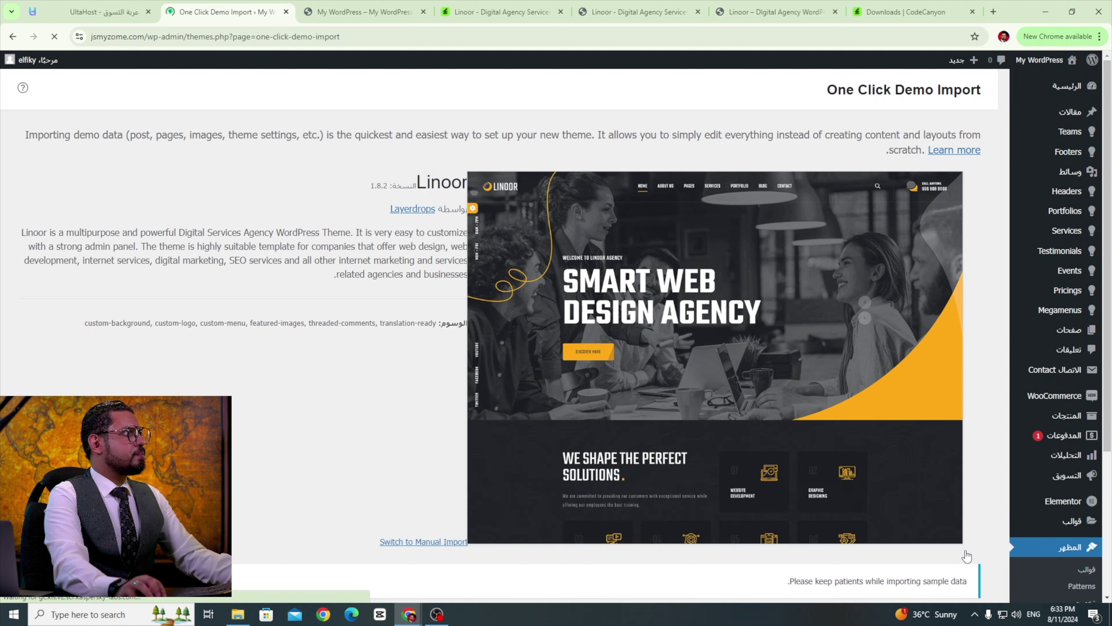
# Import the Linoor demo data via Continue & Import, then view the live Linoor demo.
pyautogui.scroll(-4, 794, 322)
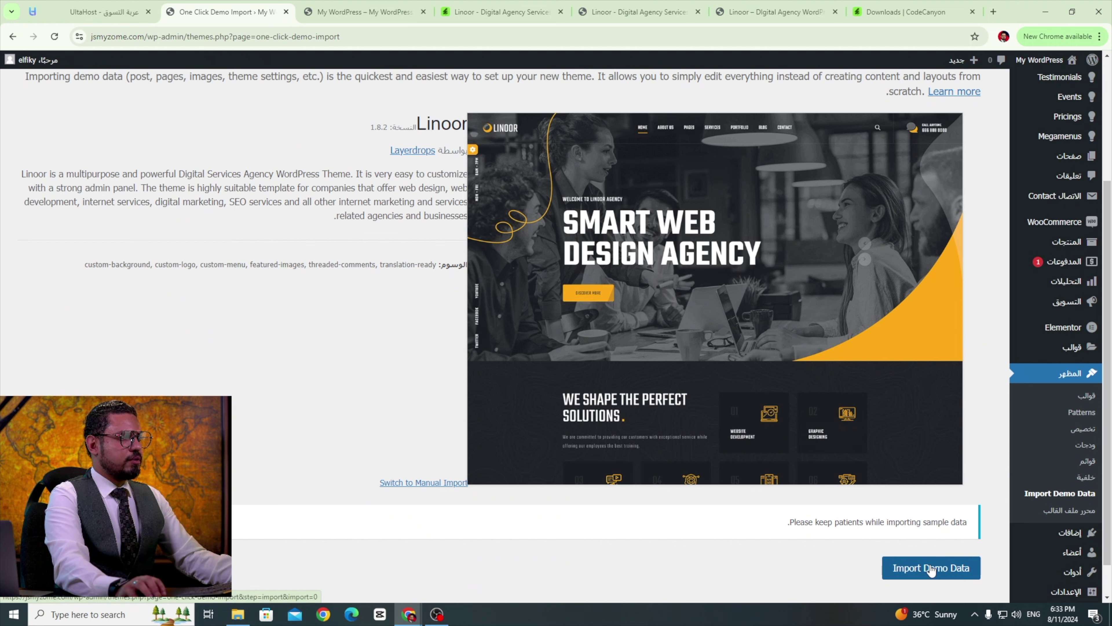
pyautogui.click(932, 568)
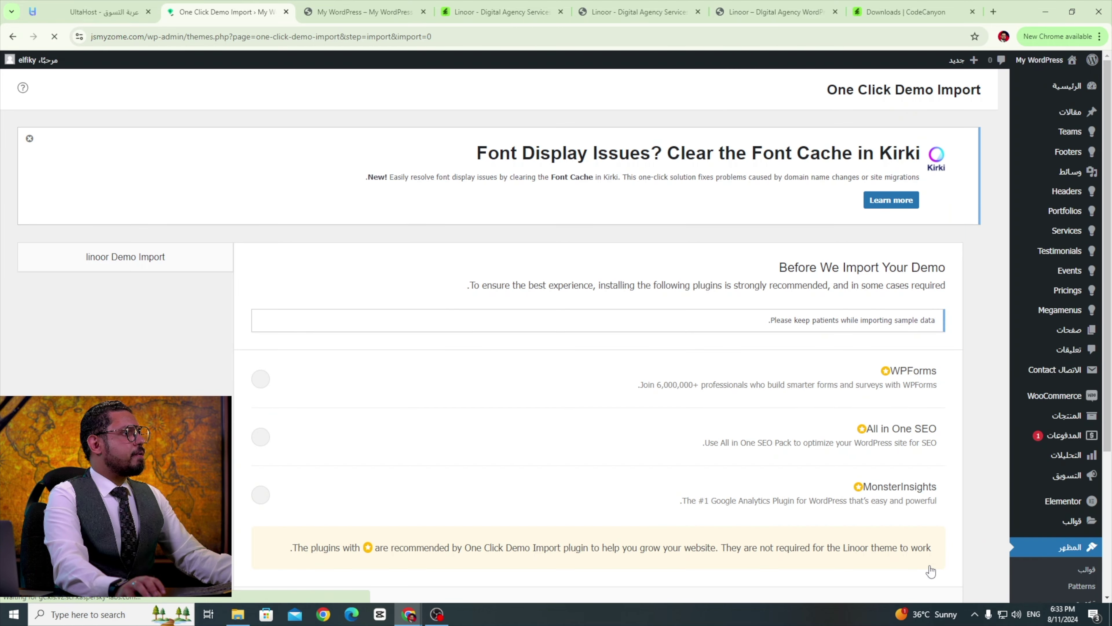
pyautogui.scroll(-3, 889, 281)
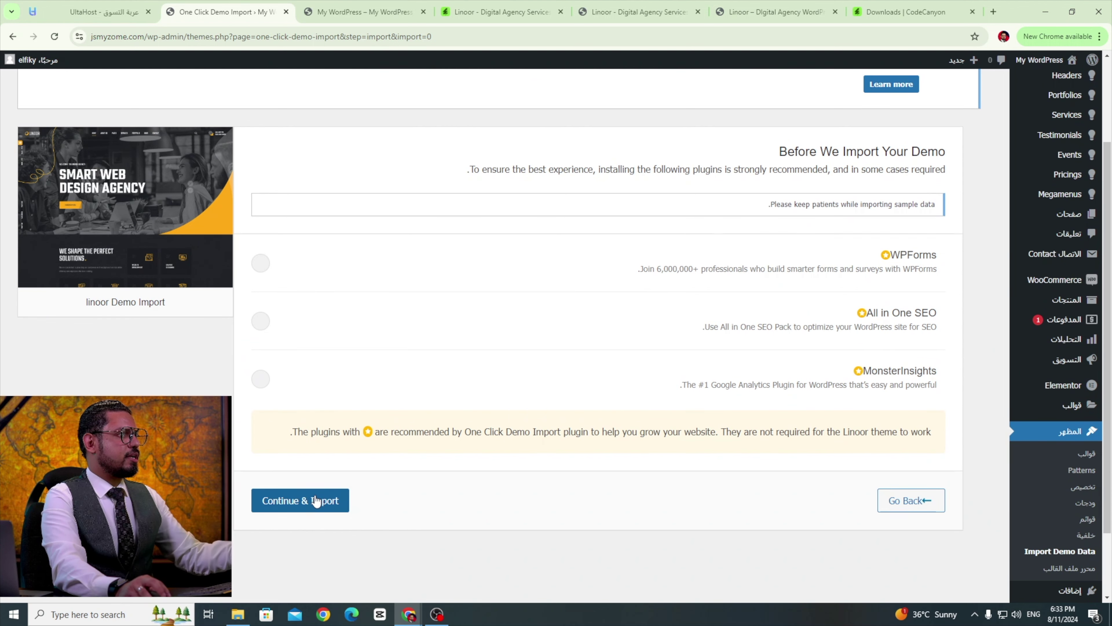
pyautogui.click(317, 508)
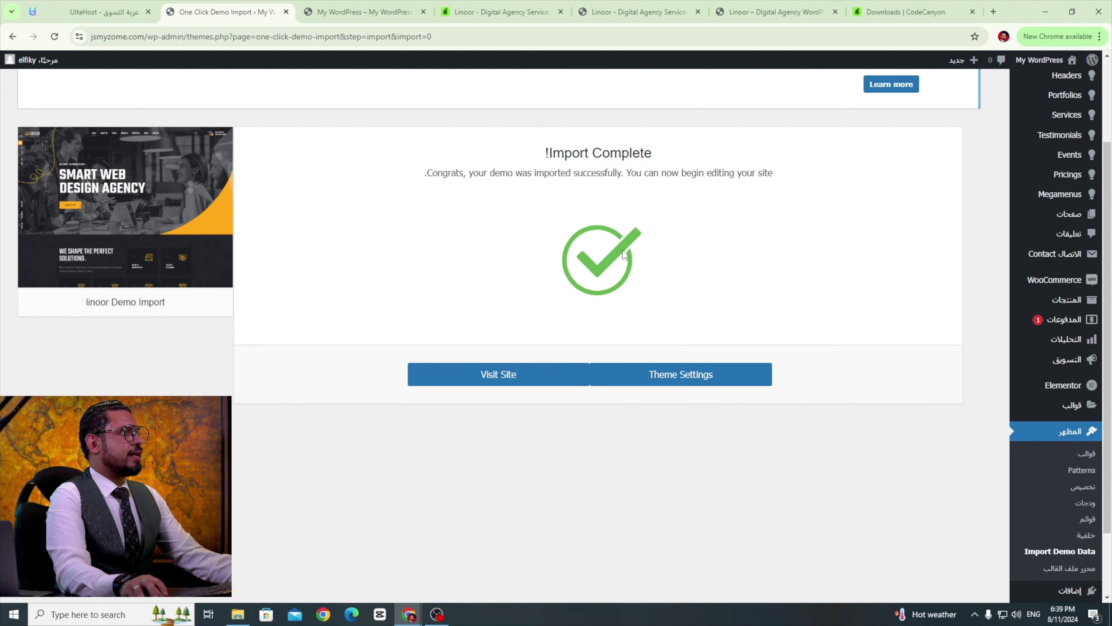
pyautogui.moveTo(561, 151); pyautogui.dragTo(653, 155)
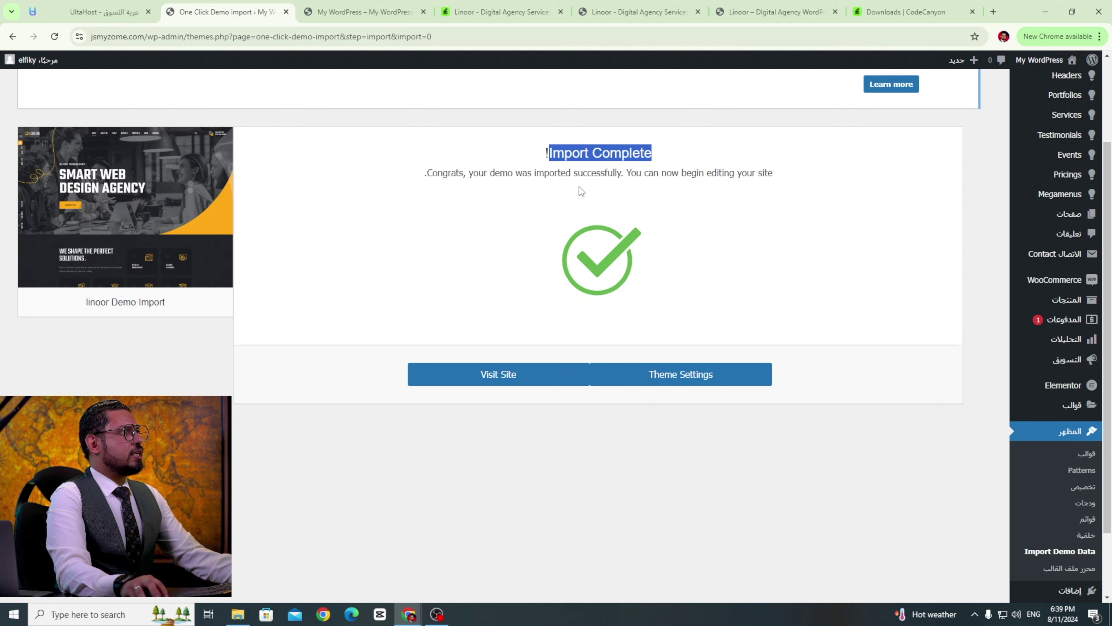
pyautogui.click(800, 13)
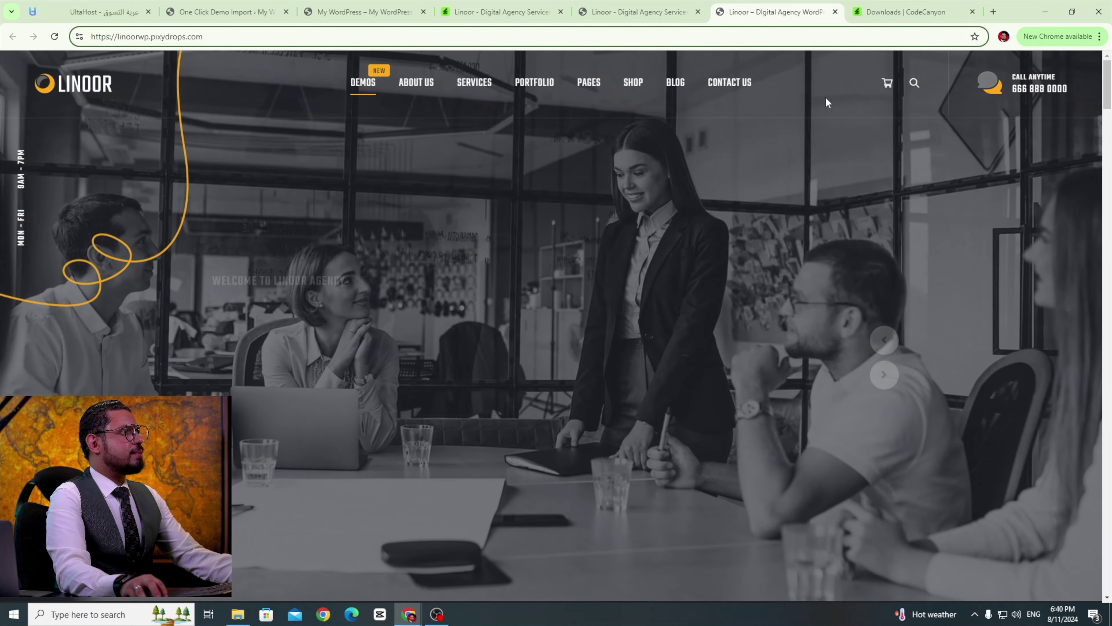
pyautogui.hotkey('ctrl', '2')
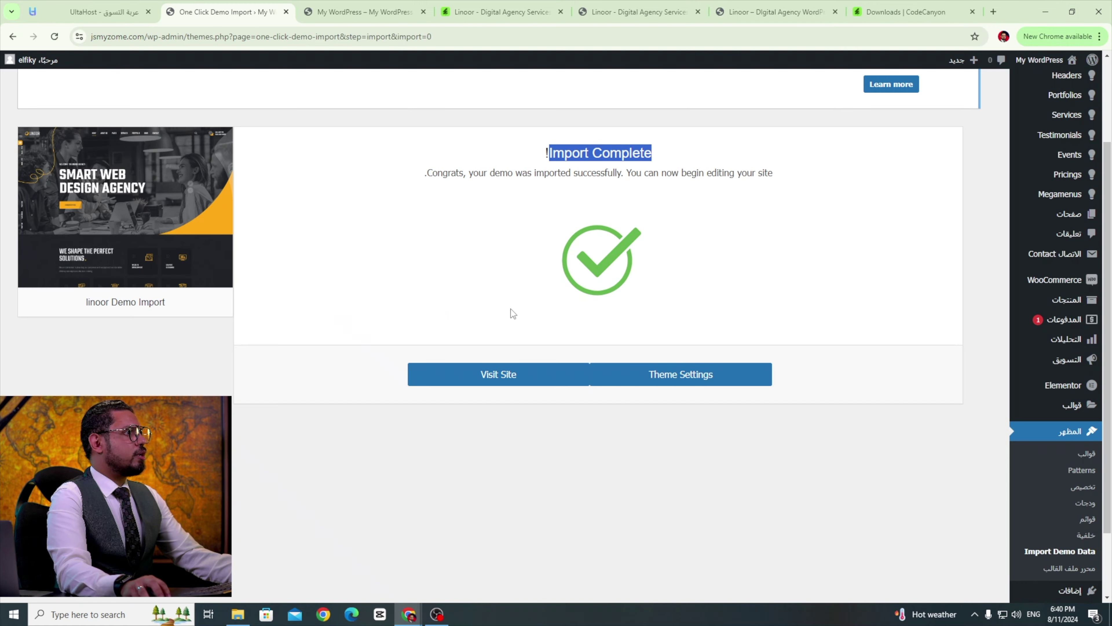
pyautogui.click(354, 10)
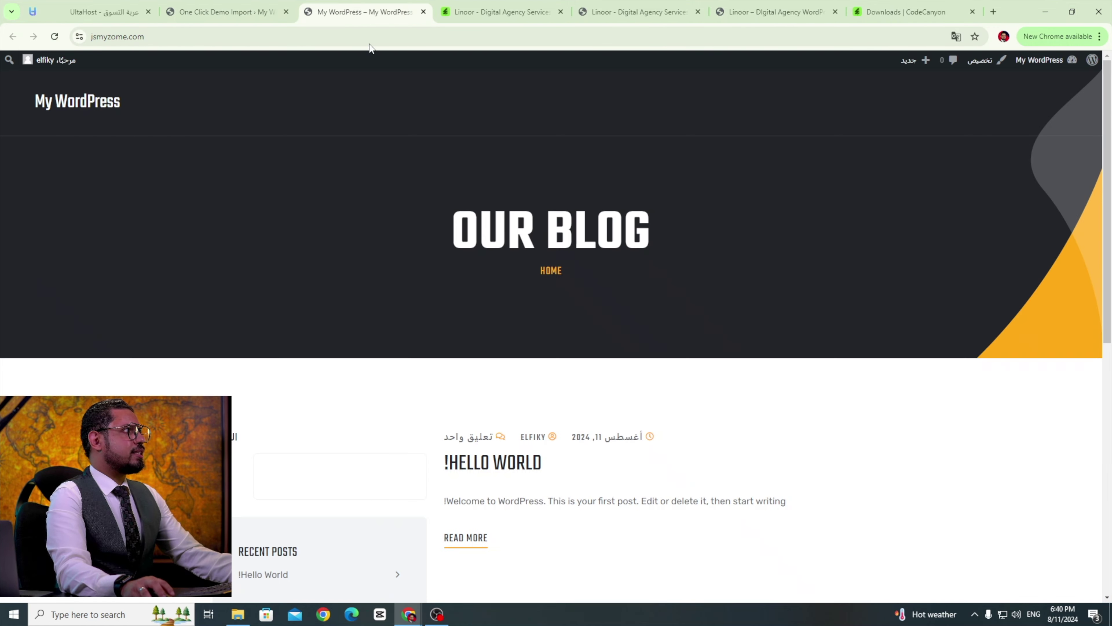
pyautogui.click(54, 37)
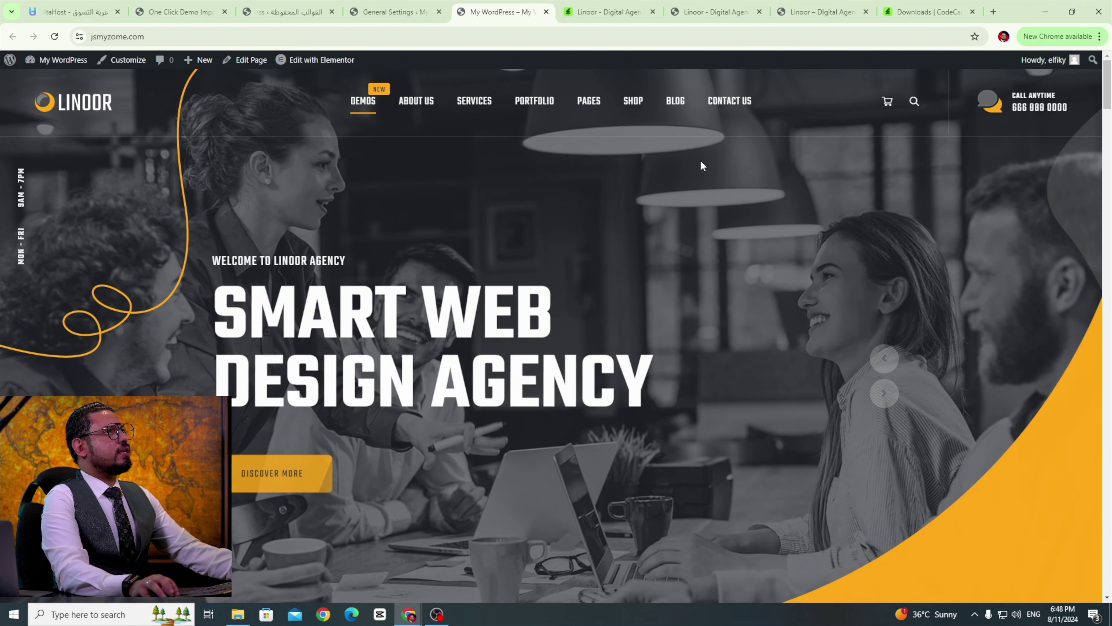
pyautogui.click(129, 37)
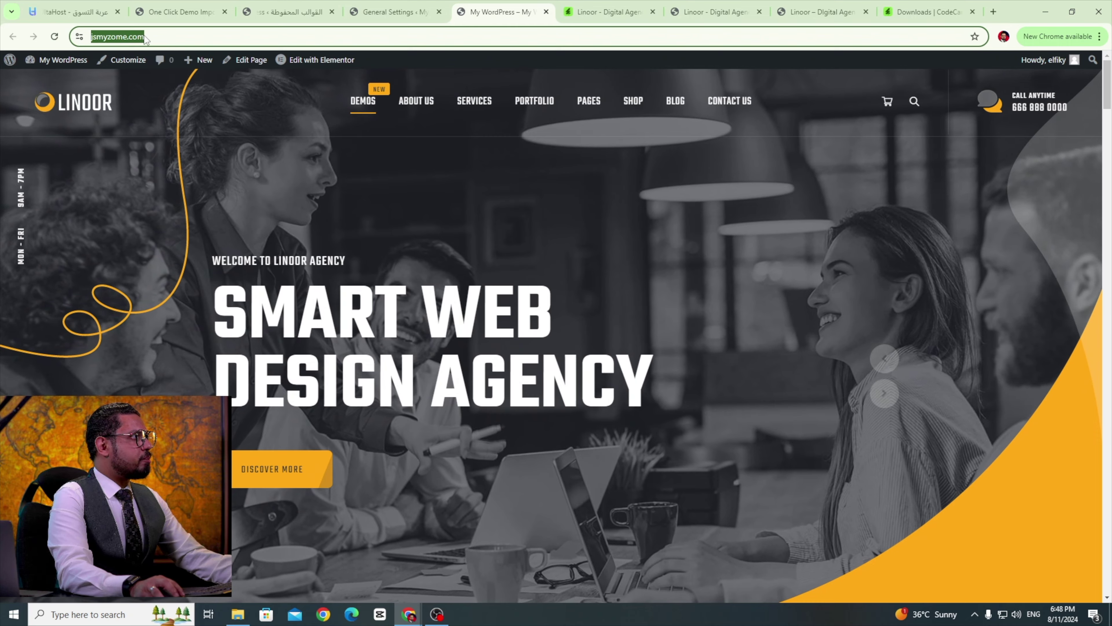
pyautogui.moveTo(170, 37); pyautogui.dragTo(108, 36)
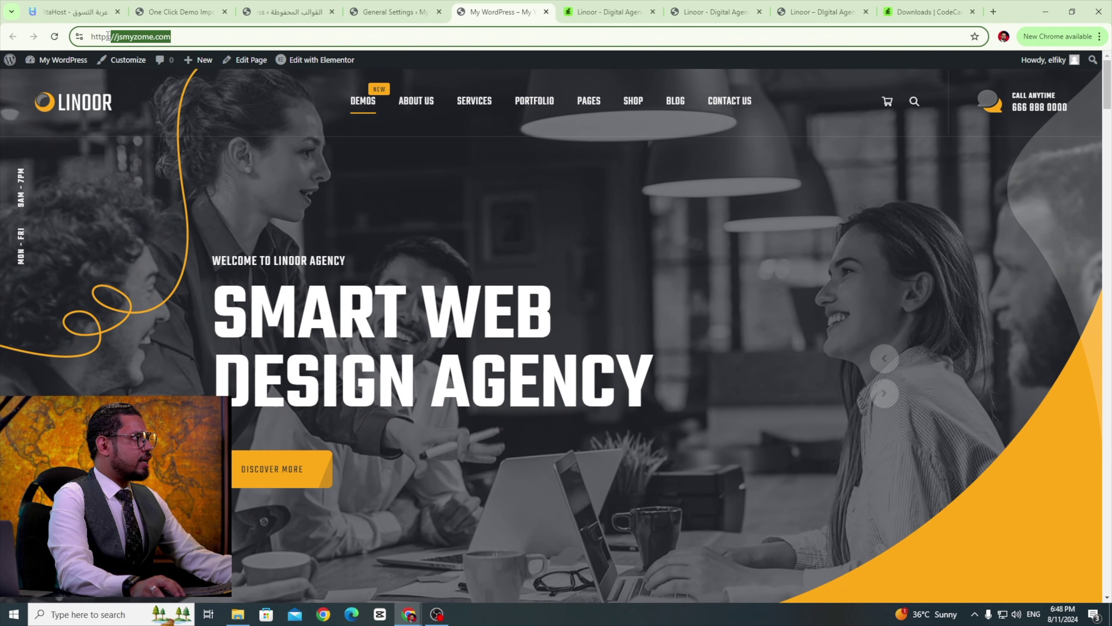
pyautogui.click(142, 36)
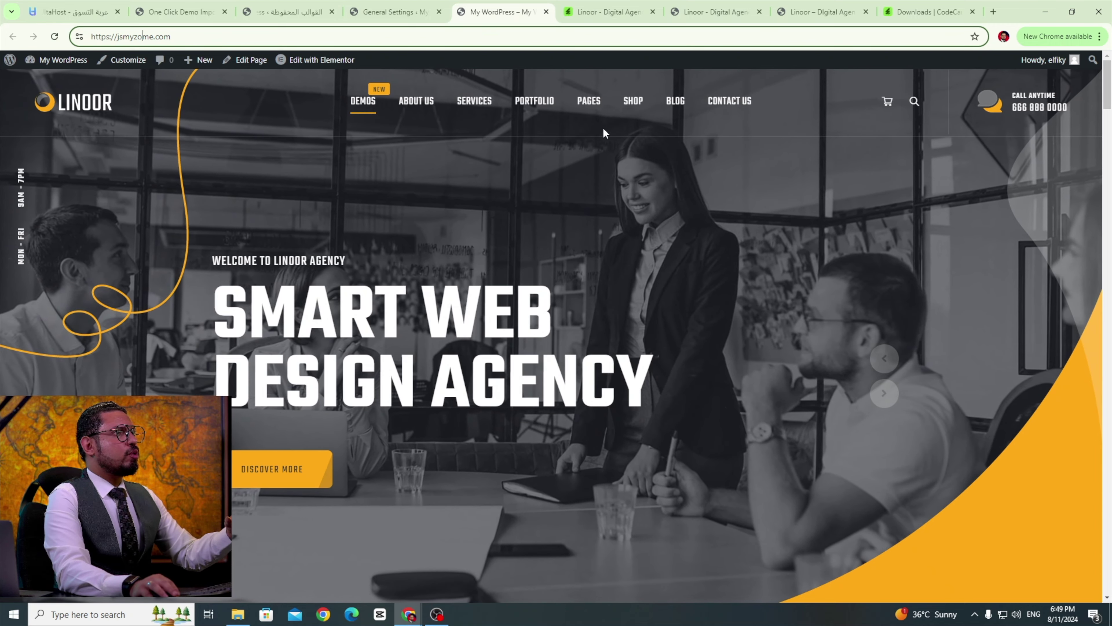
pyautogui.click(701, 12)
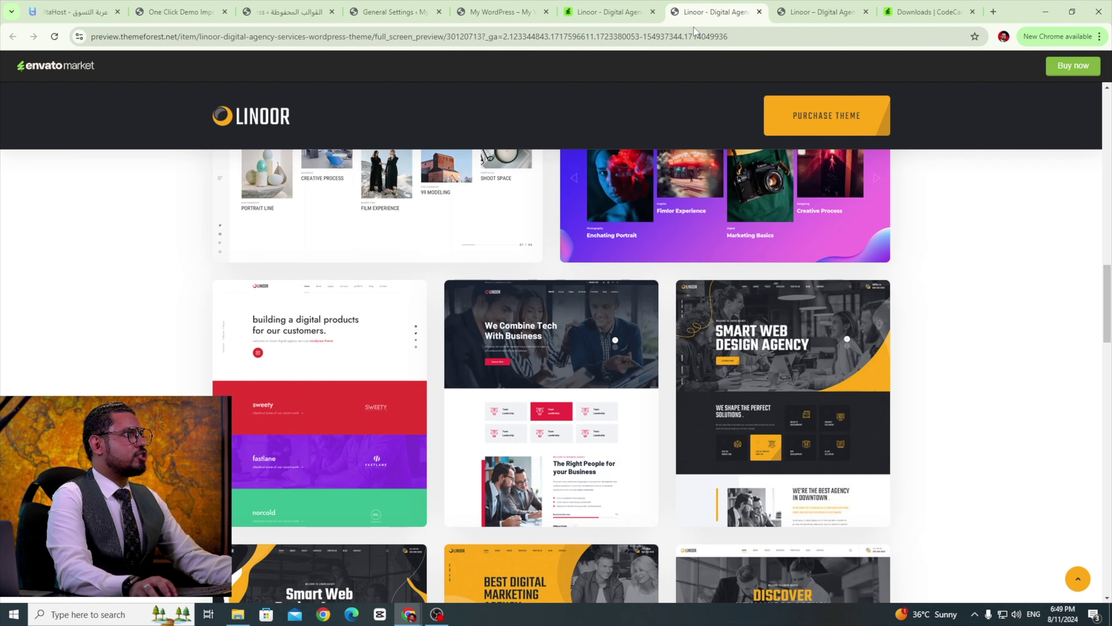
pyautogui.click(760, 13)
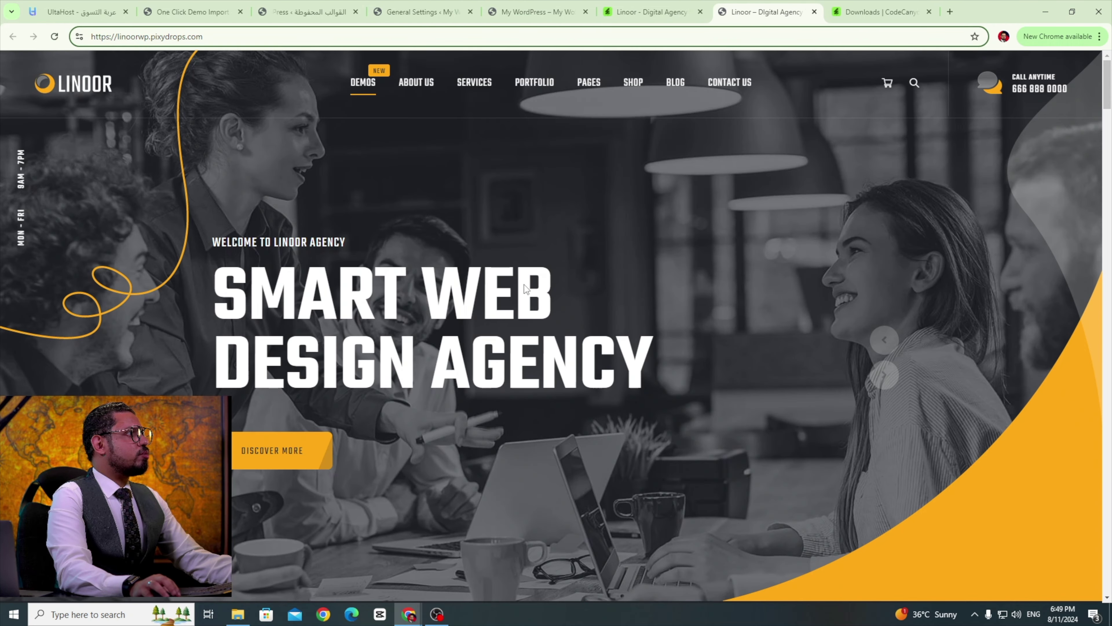
pyautogui.click(553, 12)
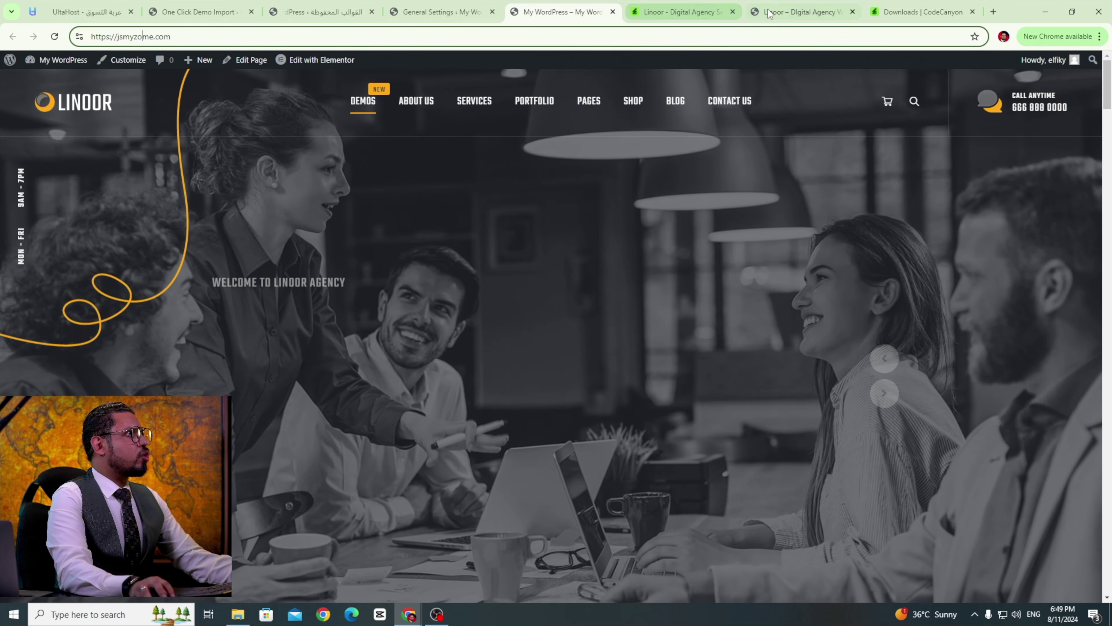
pyautogui.click(800, 16)
pyautogui.moveTo(800, 16); pyautogui.dragTo(679, 13)
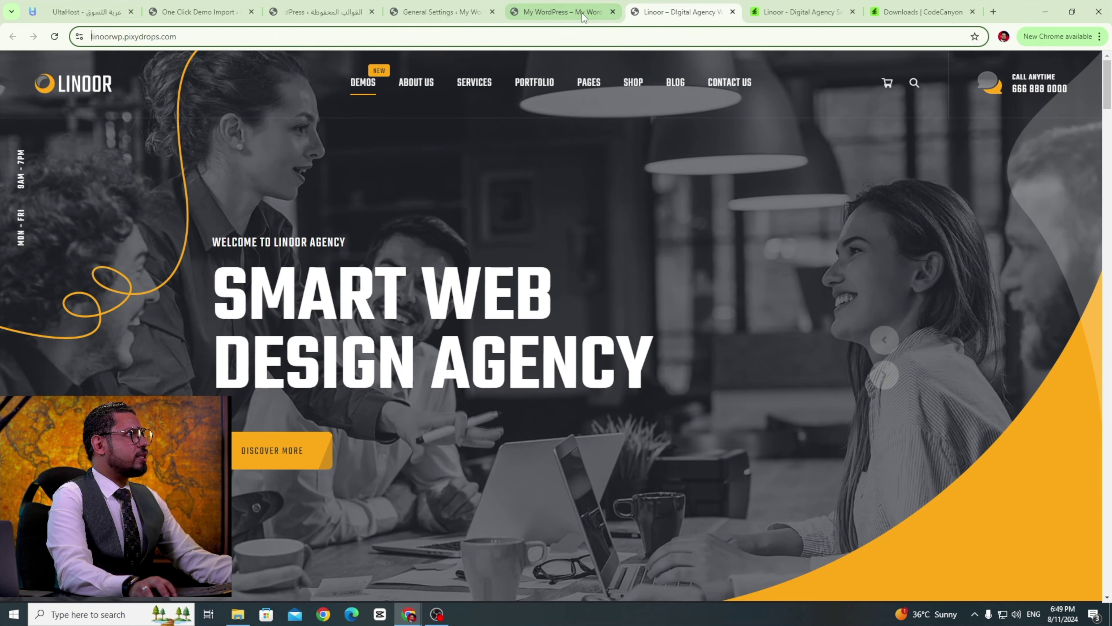
pyautogui.click(565, 12)
pyautogui.click(663, 13)
pyautogui.click(585, 12)
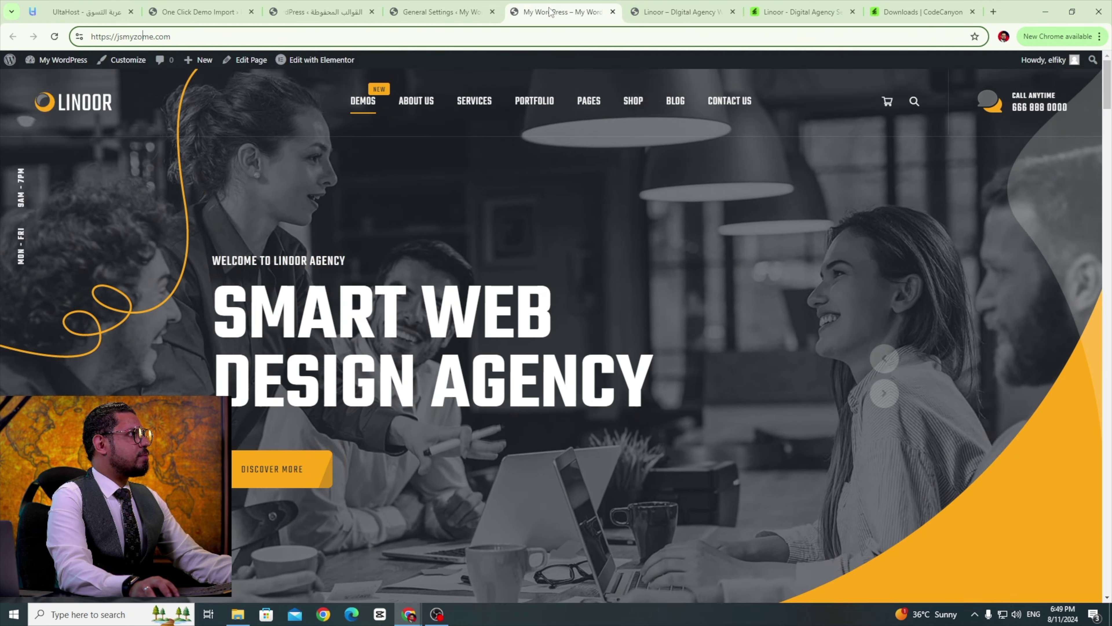
pyautogui.click(657, 12)
pyautogui.click(589, 12)
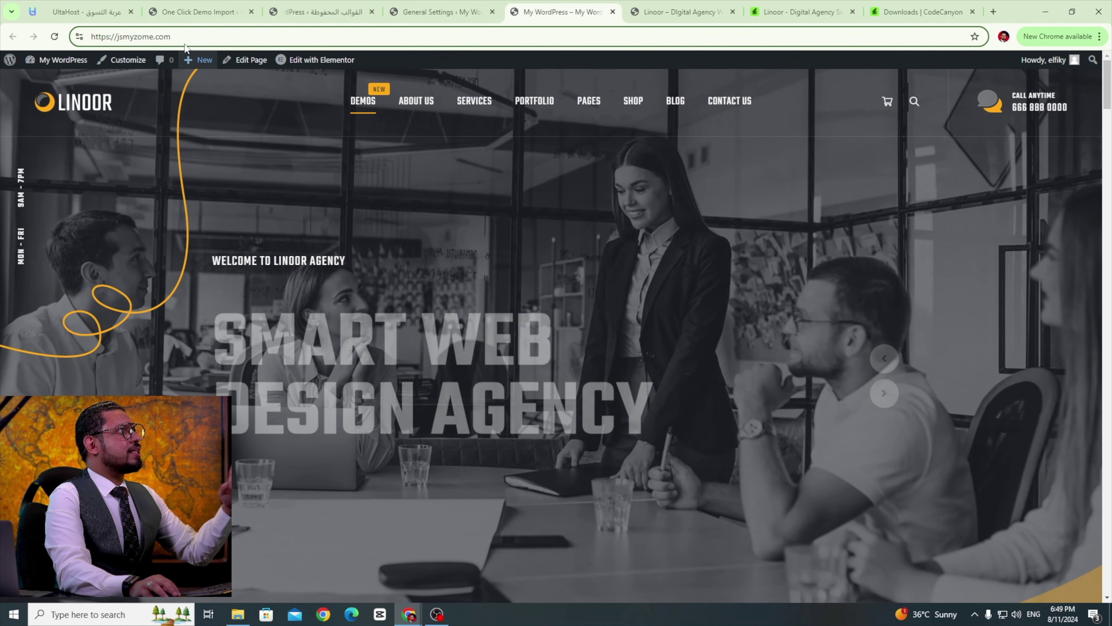
pyautogui.scroll(-5, 525, 170)
pyautogui.scroll(-5, 548, 193)
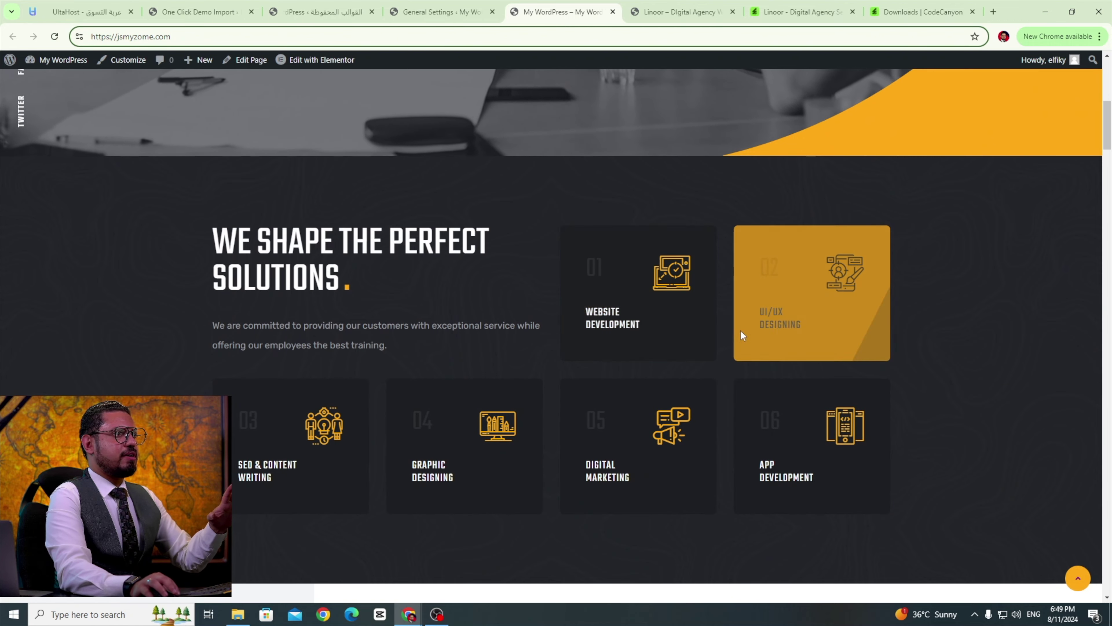
pyautogui.scroll(-15, 443, 420)
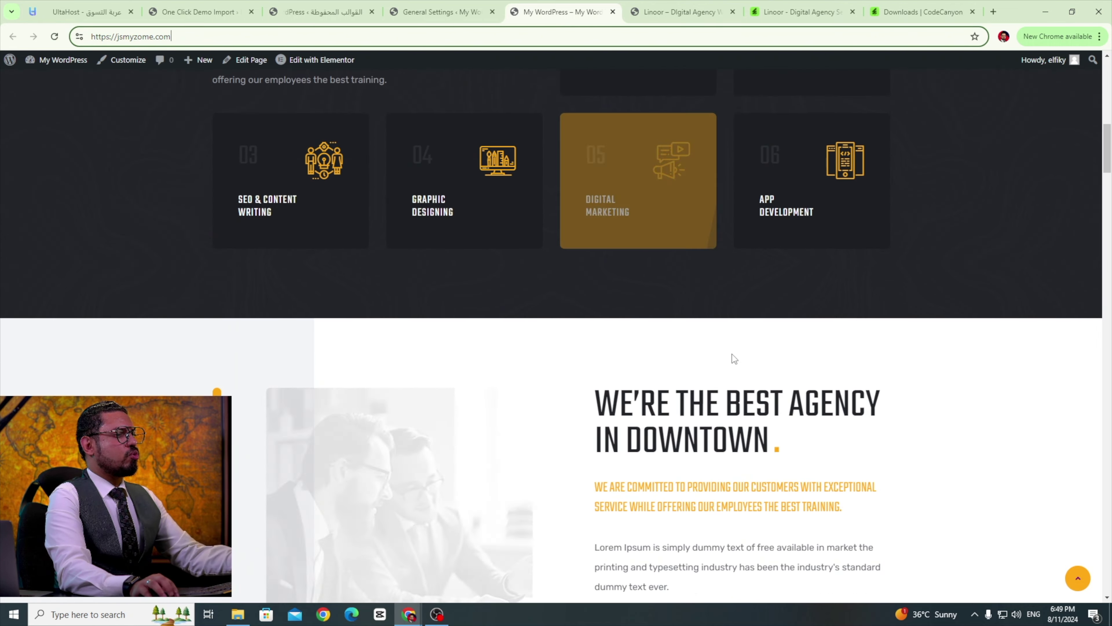
pyautogui.scroll(3, 361, 190)
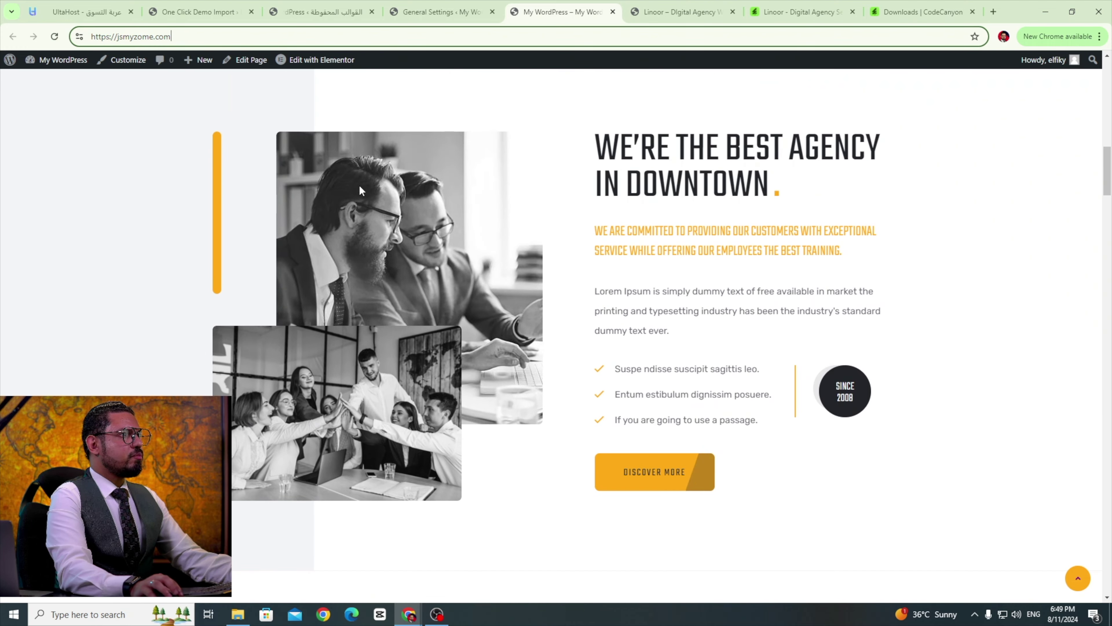
pyautogui.moveTo(627, 148); pyautogui.dragTo(823, 423)
pyautogui.scroll(-2, 723, 368)
pyautogui.scroll(-10, 736, 296)
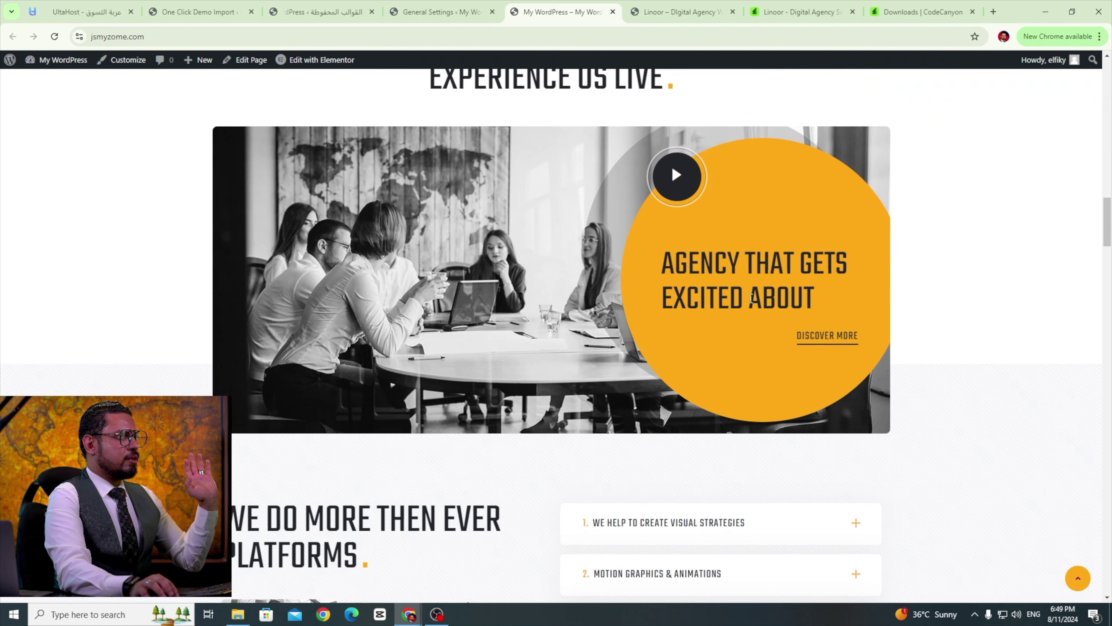
pyautogui.scroll(-1, 753, 297)
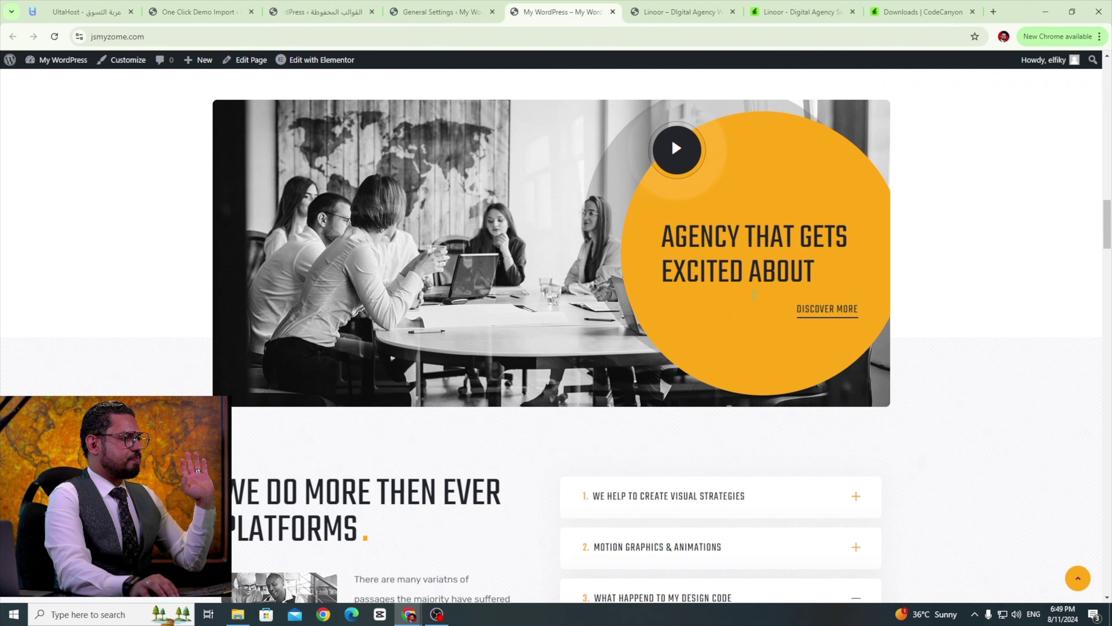
pyautogui.scroll(-6, 754, 295)
pyautogui.click(863, 224)
pyautogui.click(858, 187)
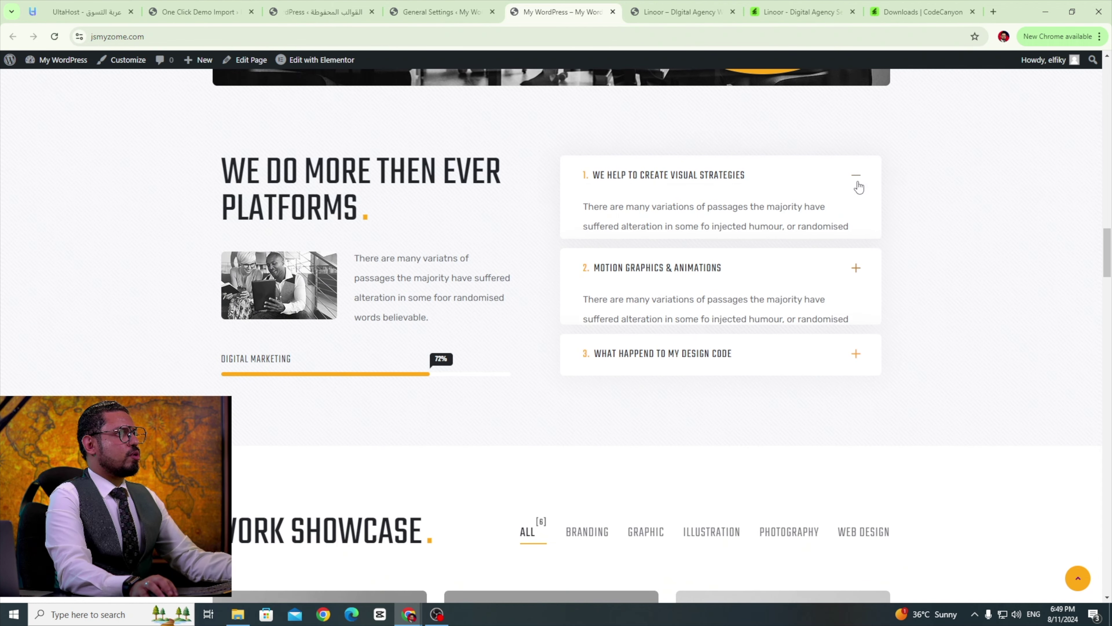
pyautogui.scroll(-8, 863, 270)
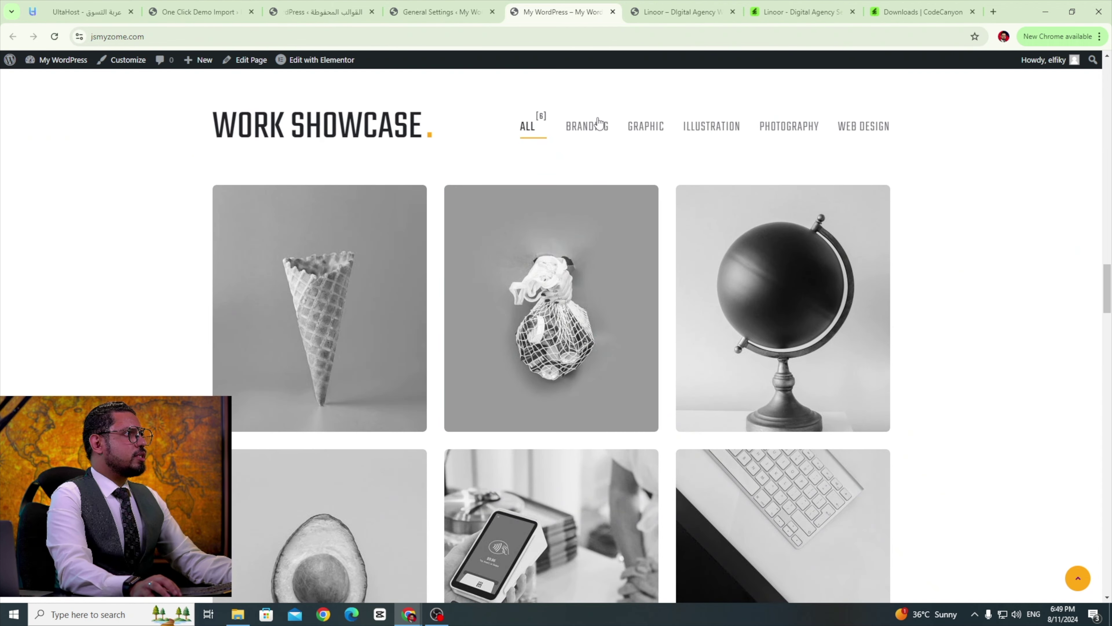
pyautogui.click(599, 124)
pyautogui.click(642, 128)
pyautogui.click(713, 128)
pyautogui.click(789, 129)
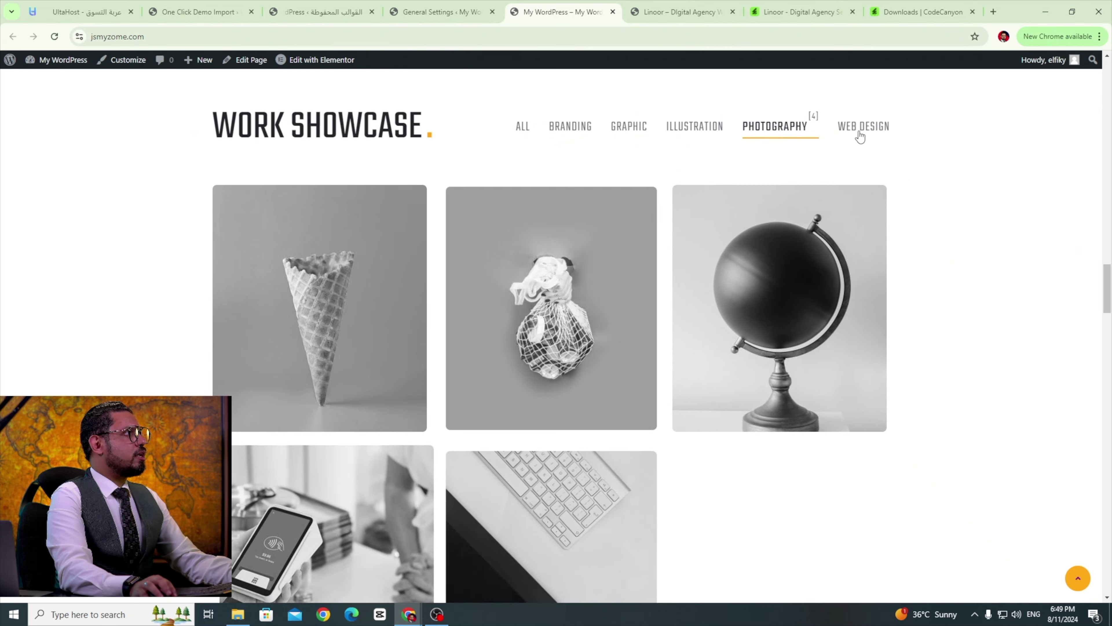
pyautogui.click(860, 136)
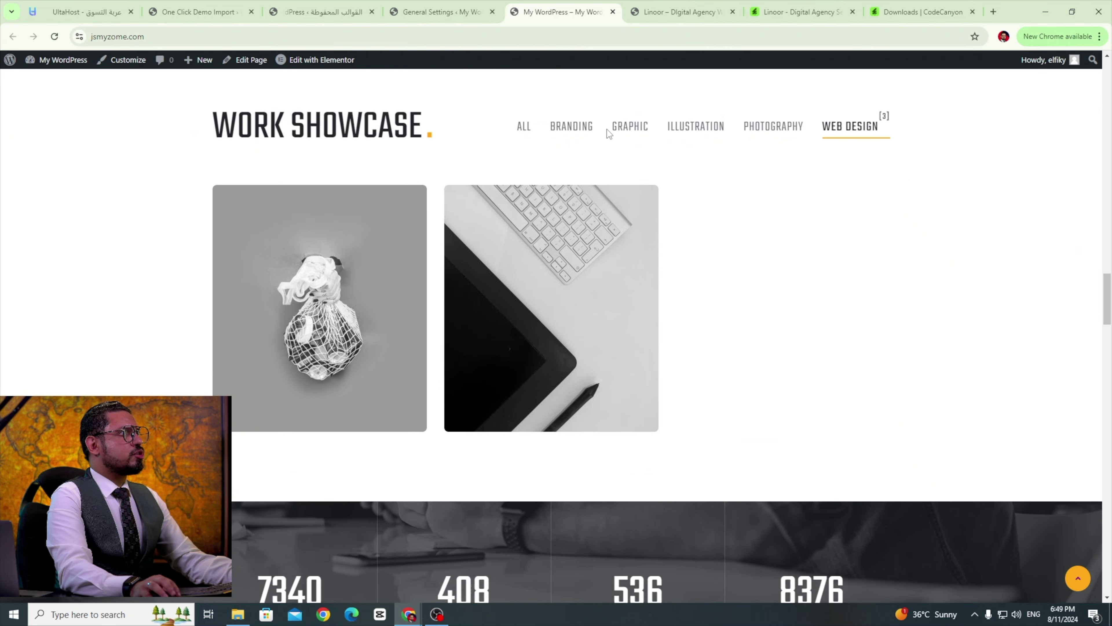
pyautogui.click(576, 129)
pyautogui.click(650, 129)
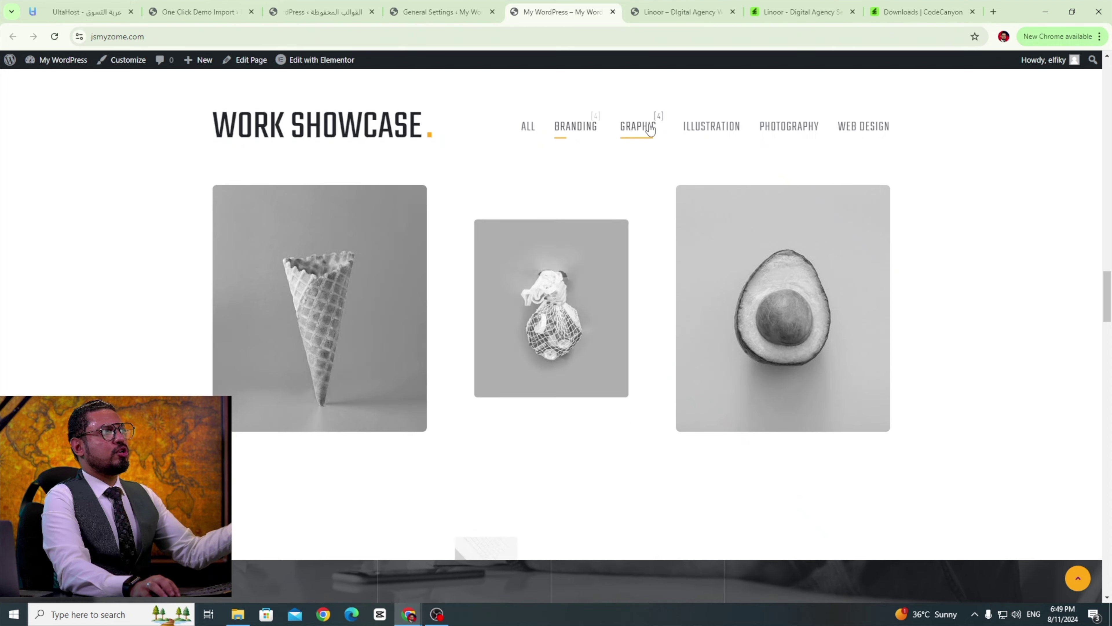
pyautogui.click(527, 128)
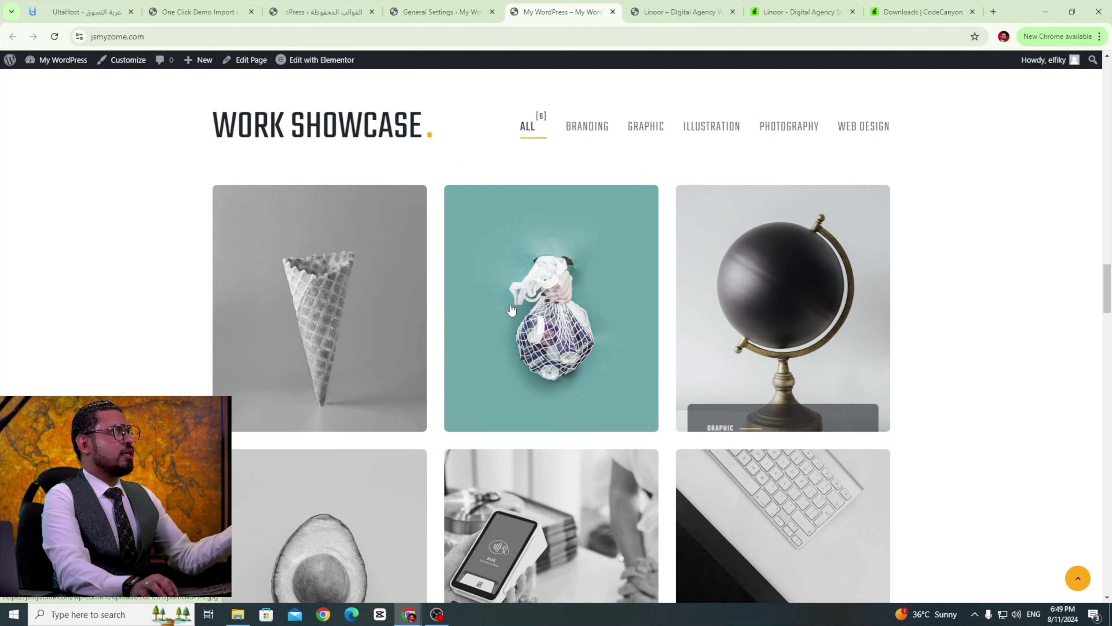
pyautogui.scroll(-3, 340, 357)
pyautogui.scroll(-10, 822, 340)
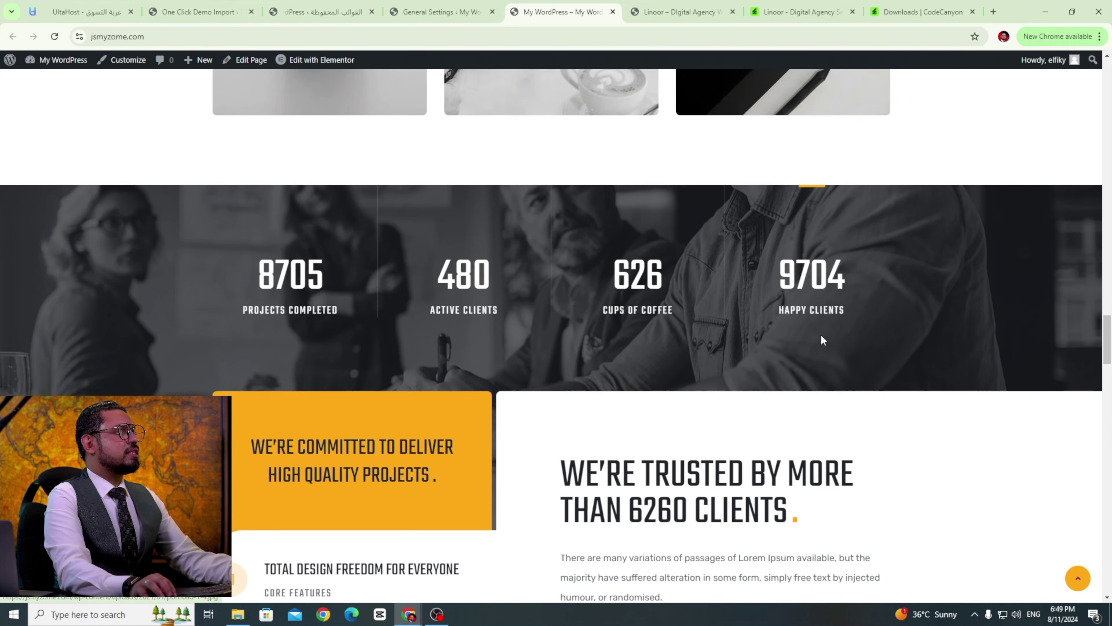
pyautogui.scroll(-10, 616, 256)
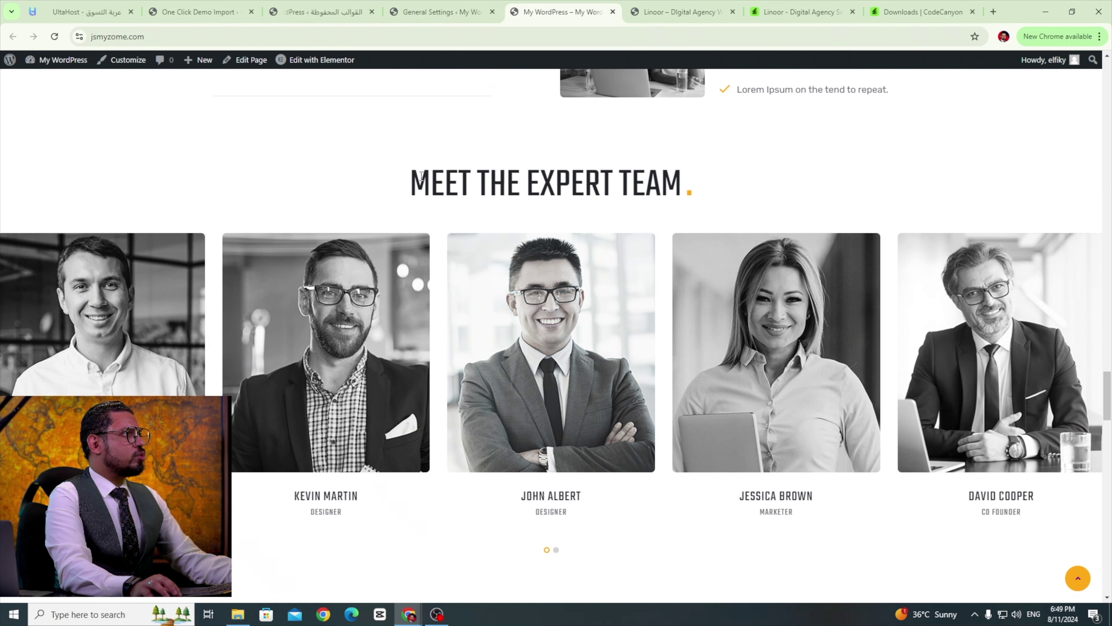
pyautogui.moveTo(422, 176); pyautogui.dragTo(811, 229)
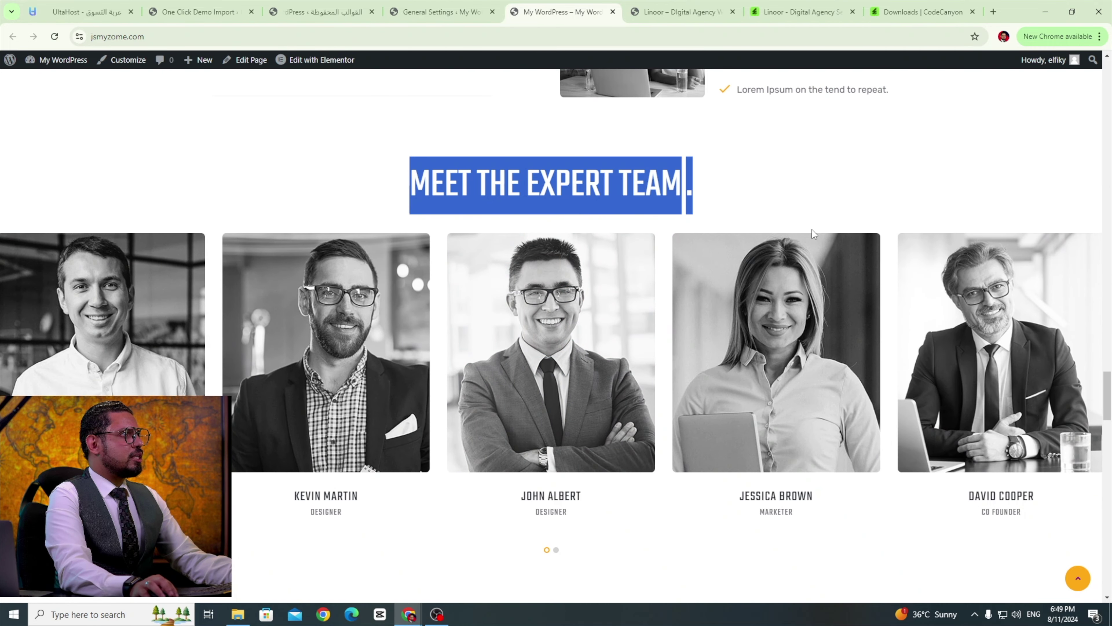
pyautogui.scroll(-3, 876, 223)
pyautogui.scroll(-20, 685, 350)
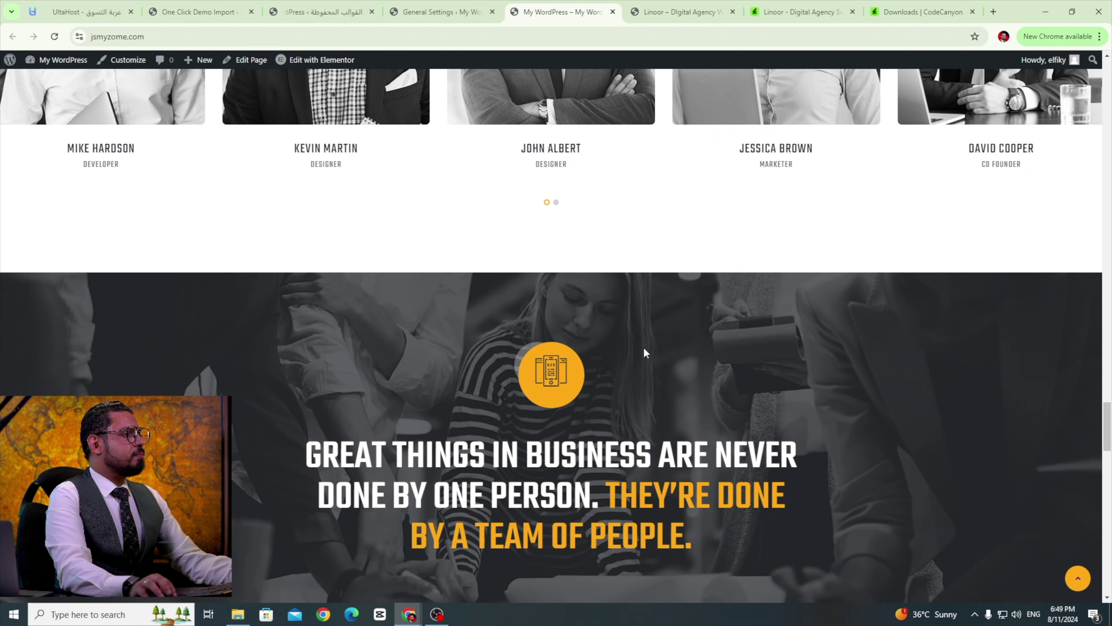
pyautogui.scroll(-10, 658, 359)
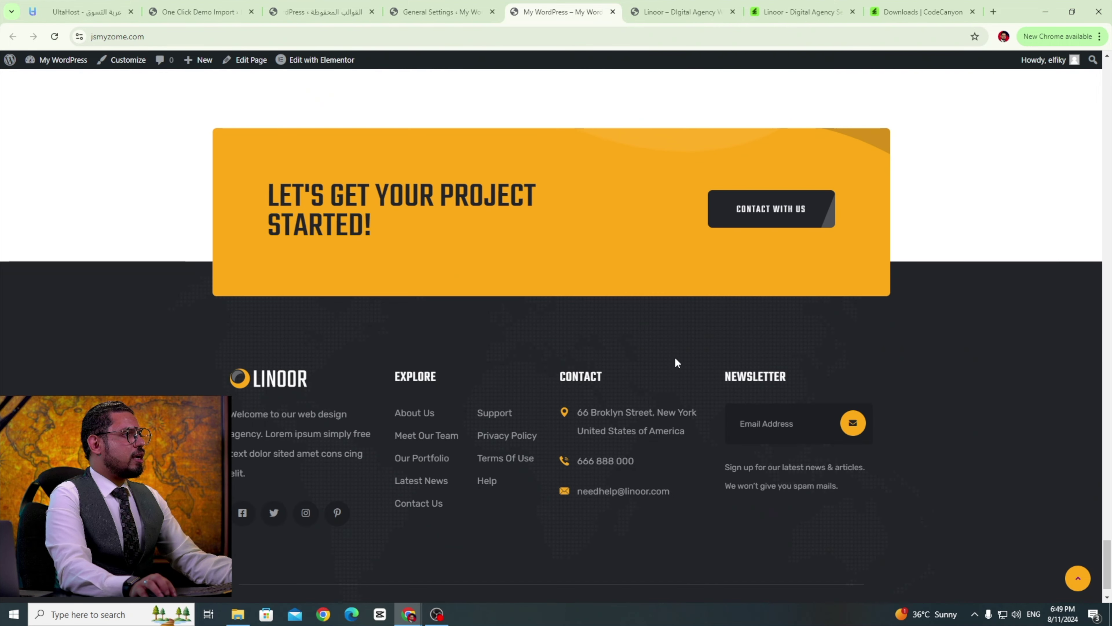
pyautogui.moveTo(250, 368); pyautogui.dragTo(695, 496)
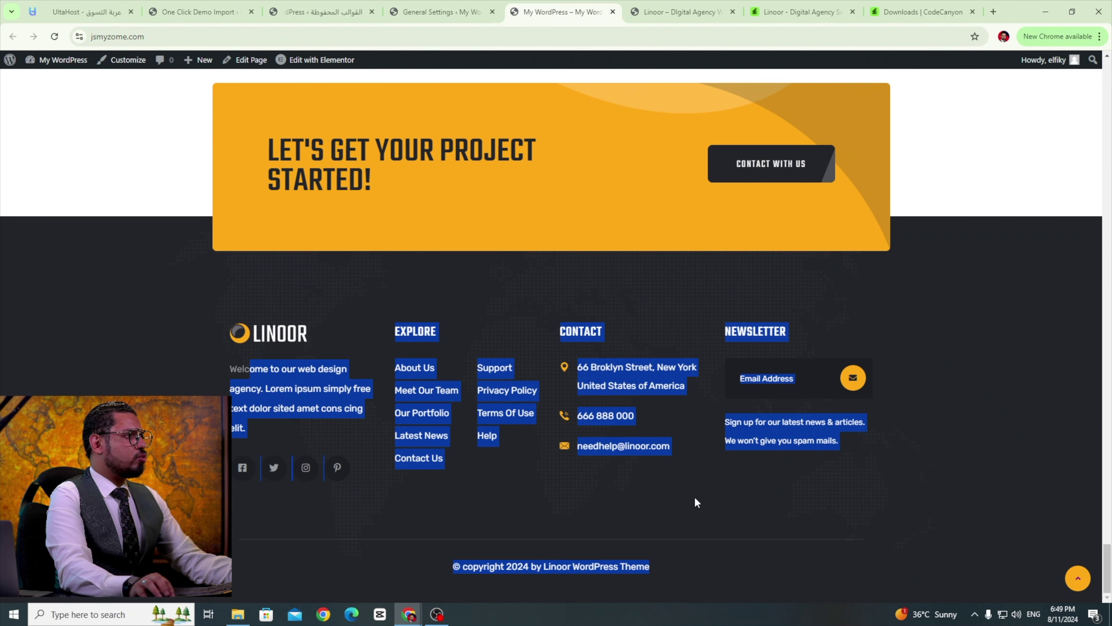
pyautogui.click(637, 465)
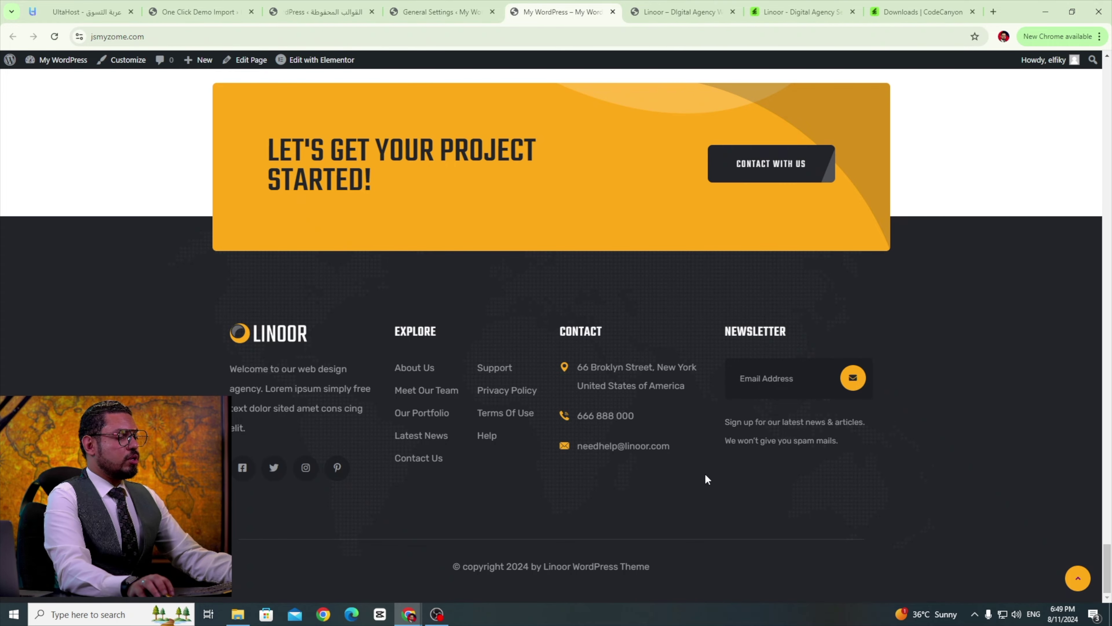
pyautogui.scroll(15, 694, 472)
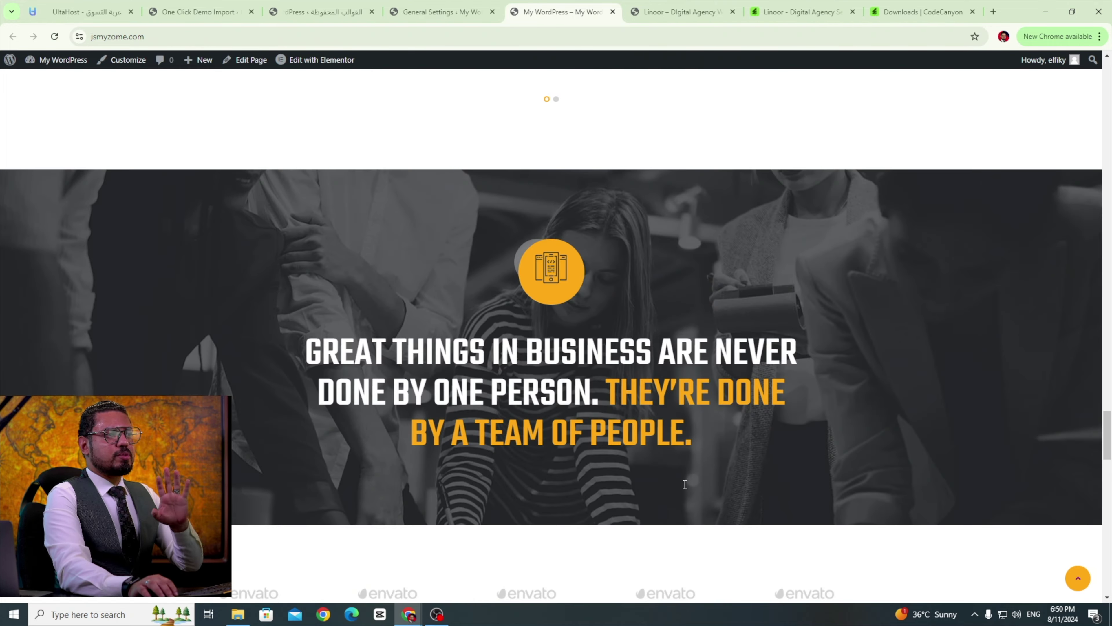
pyautogui.scroll(15, 682, 493)
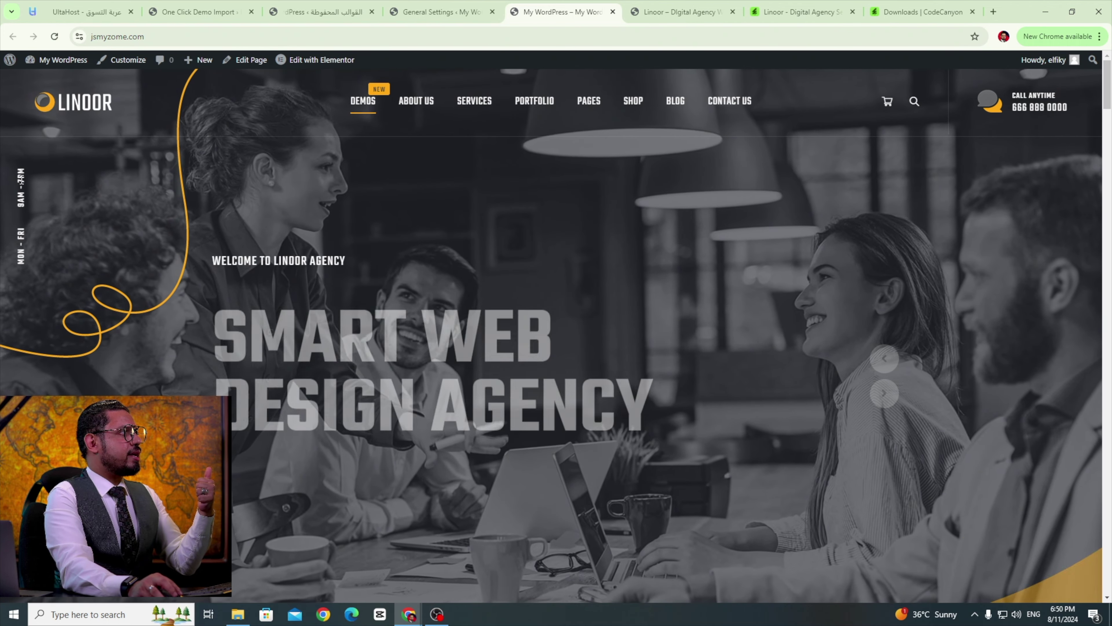
pyautogui.moveTo(21, 177); pyautogui.dragTo(23, 257)
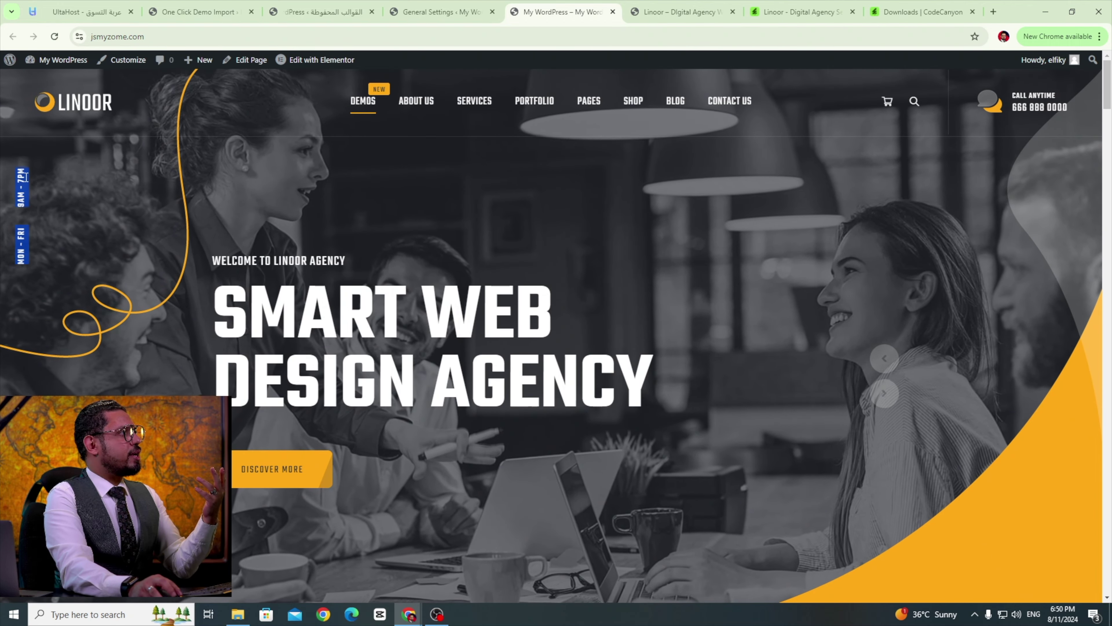
pyautogui.moveTo(20, 167); pyautogui.dragTo(20, 253)
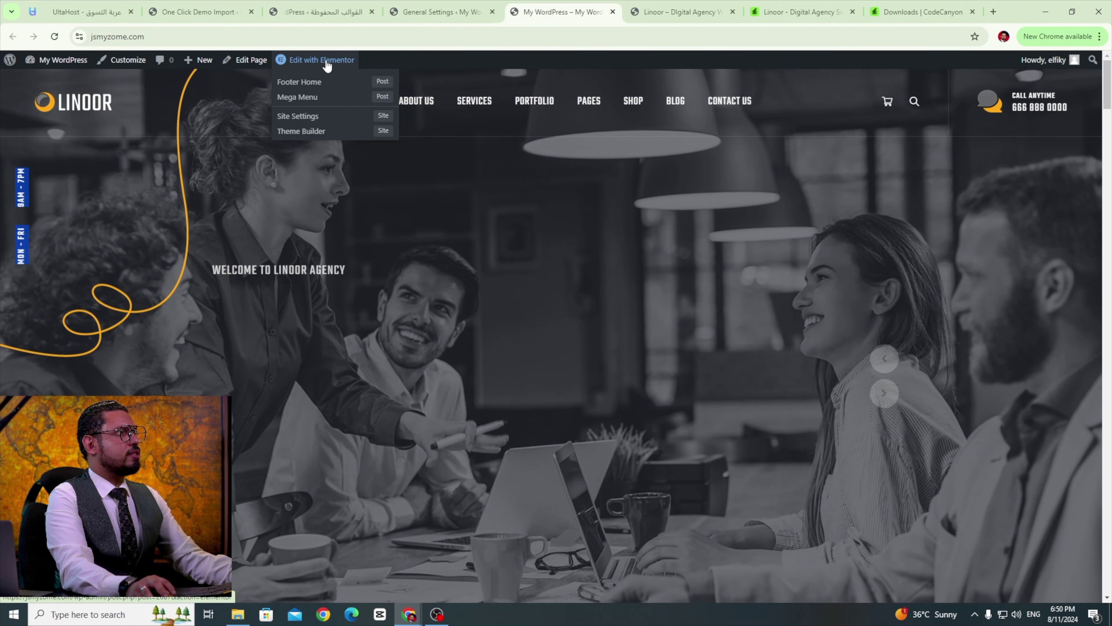
# Load the Home One homepage in the Elementor editor from the admin bar.
pyautogui.click(326, 65)
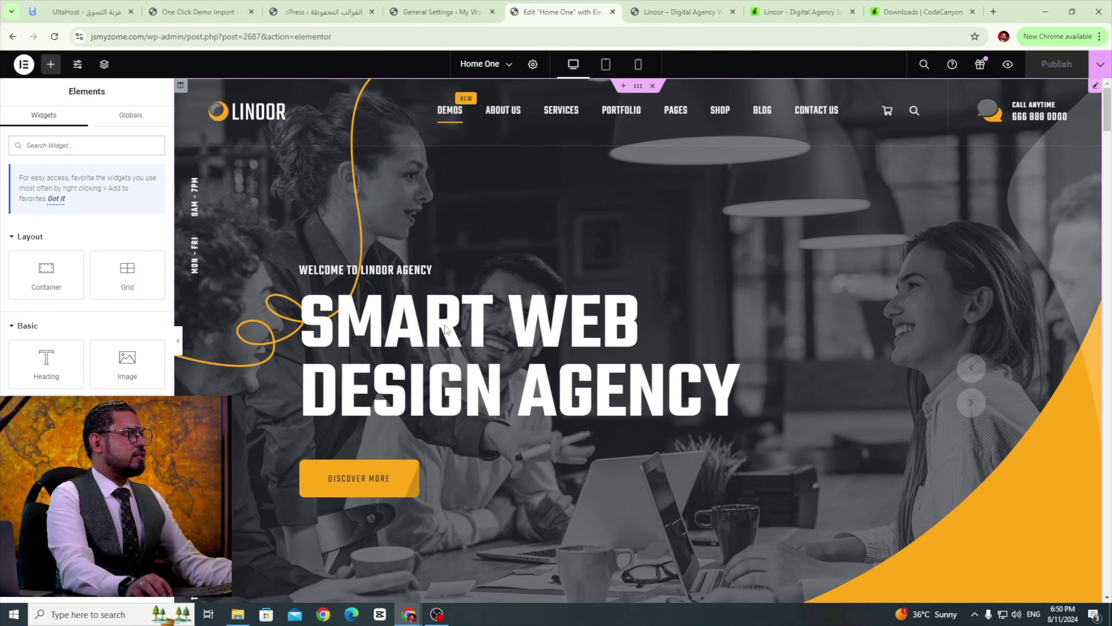
# Select the Main Slider and open its first slide to show the 'Smart Web Design Agency' title.
pyautogui.click(446, 329)
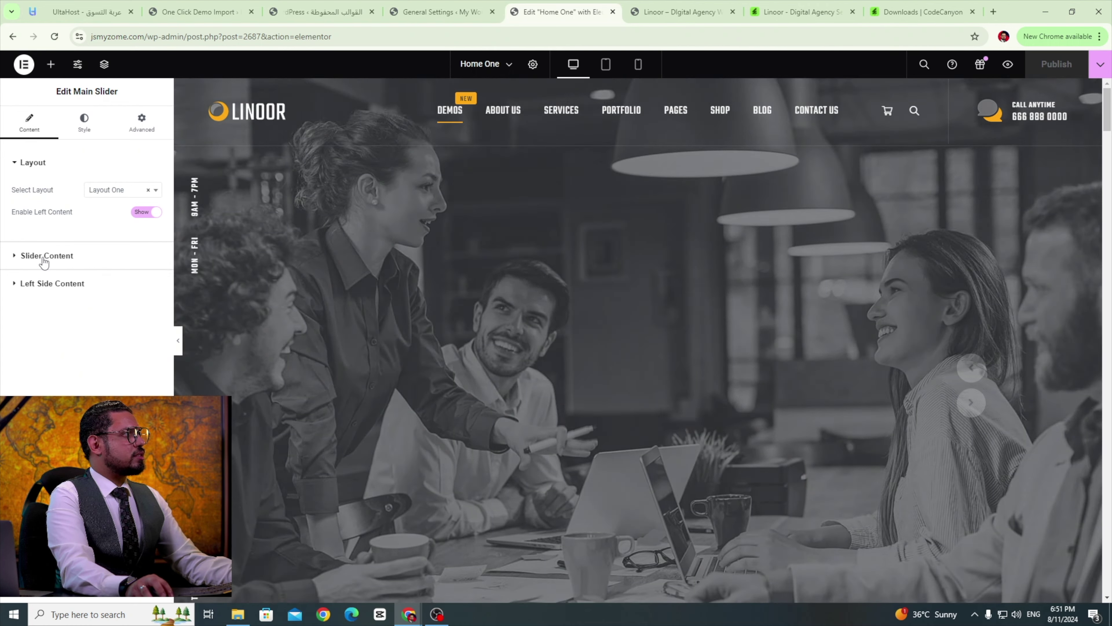
pyautogui.click(46, 256)
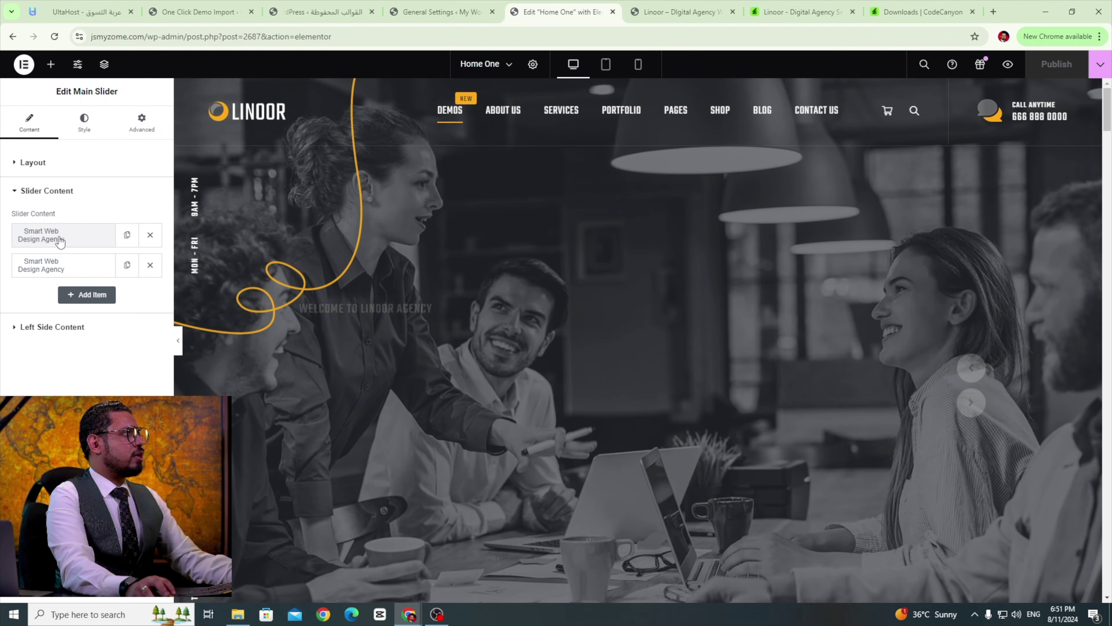
pyautogui.click(60, 237)
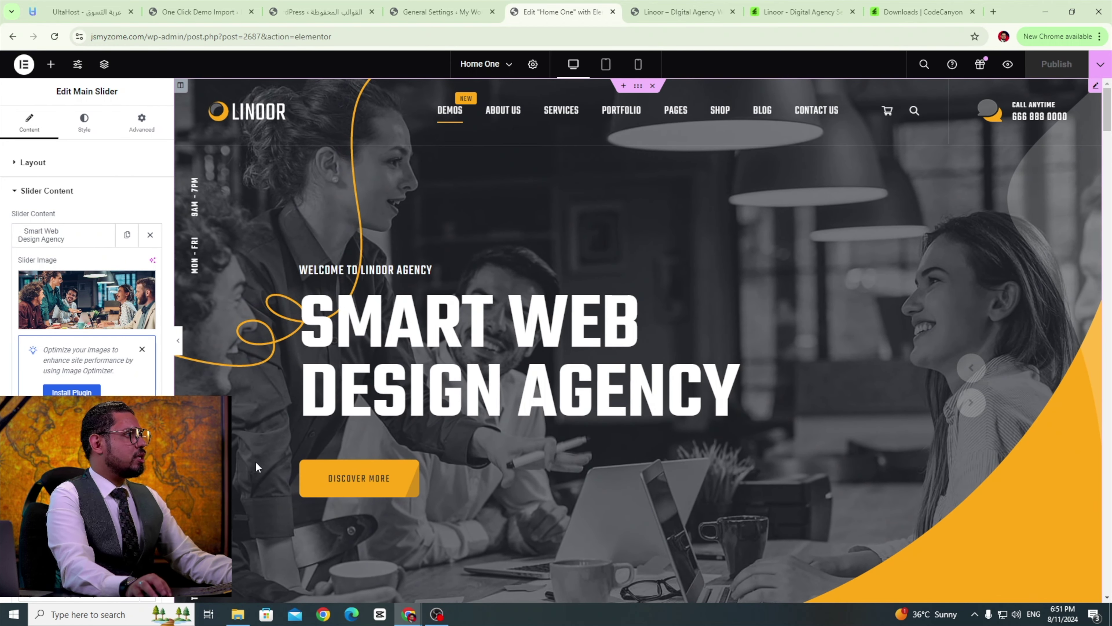
pyautogui.scroll(-2, 154, 467)
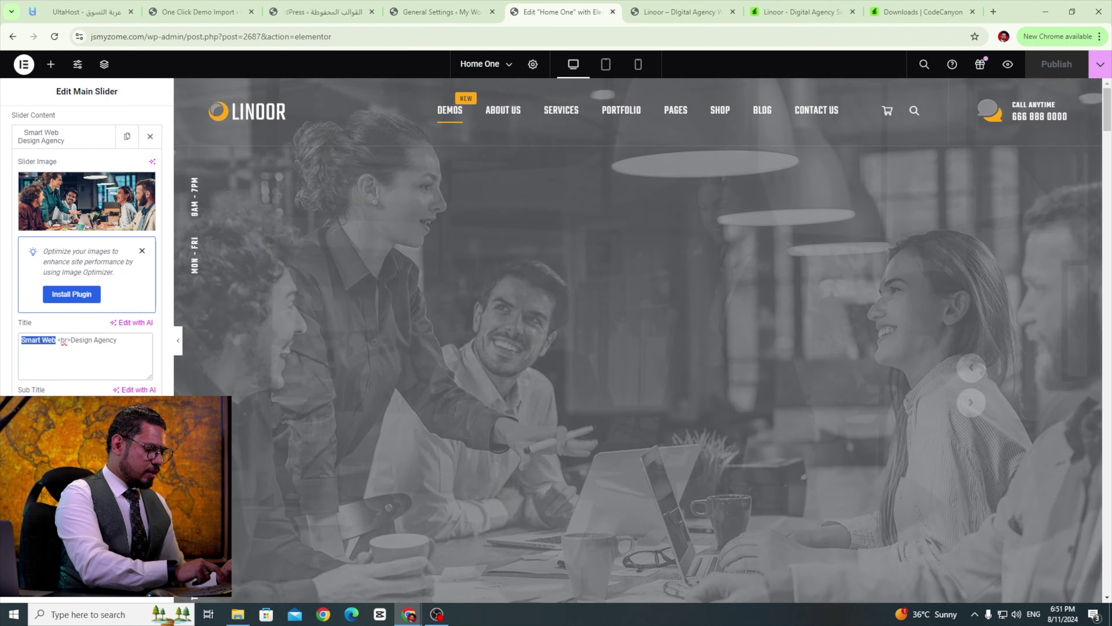
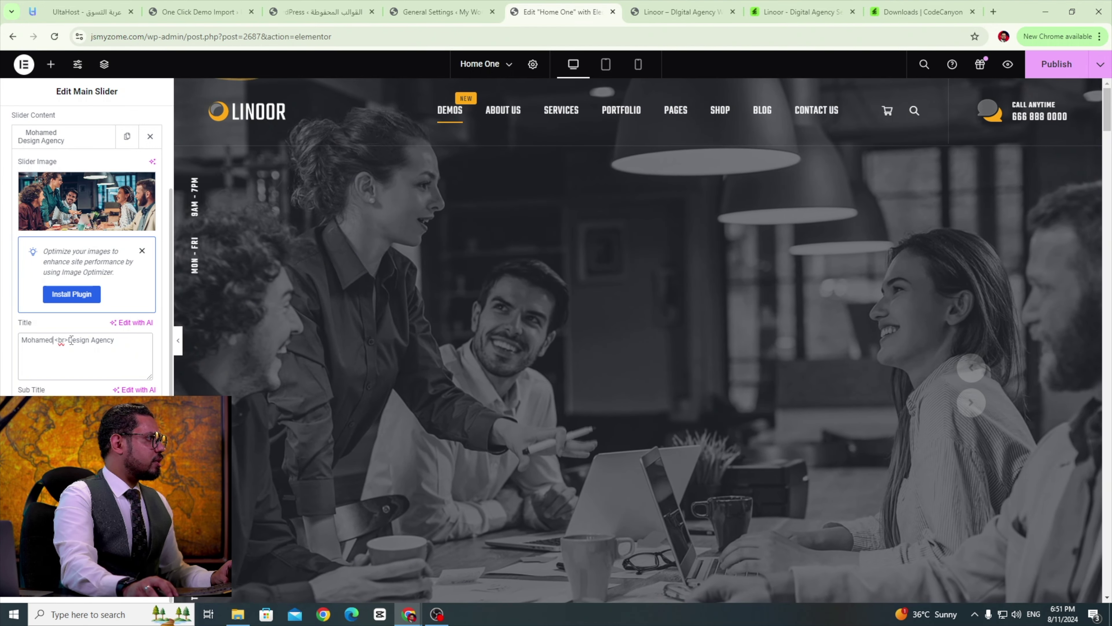
# Replace the first slide's title with the owner's first and last name, split by a <br>.
pyautogui.moveTo(69, 340); pyautogui.dragTo(117, 341)
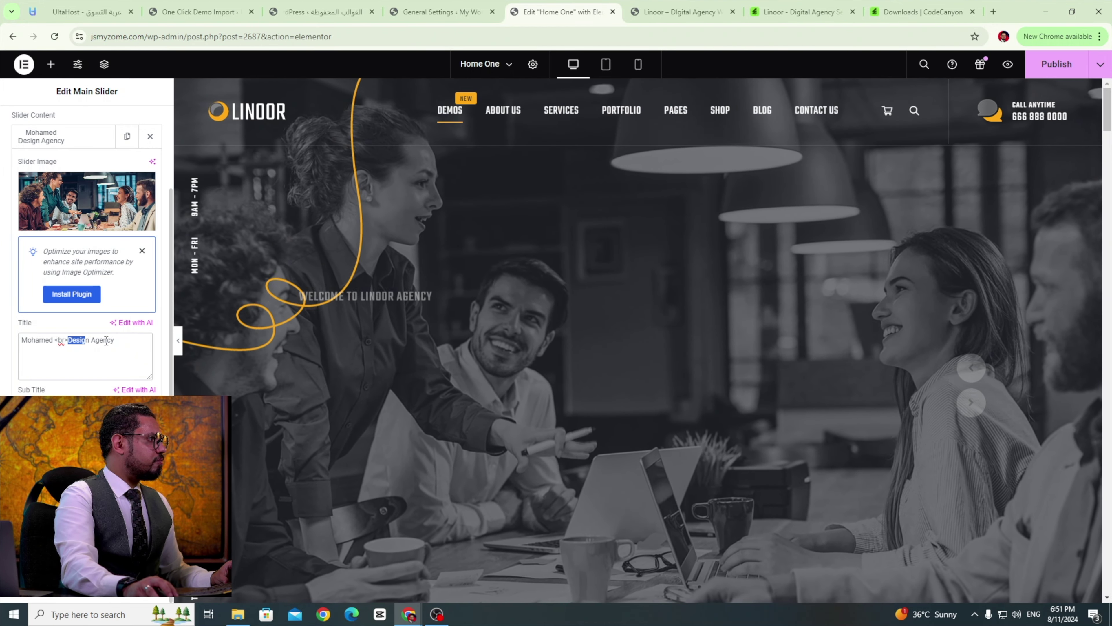
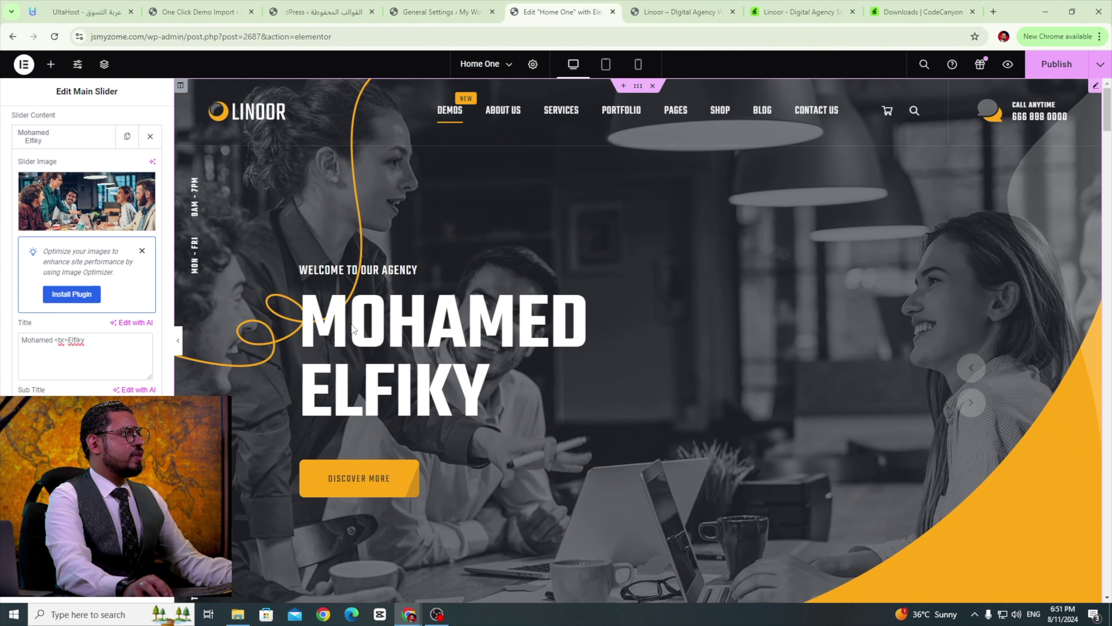
pyautogui.scroll(-3, 400, 408)
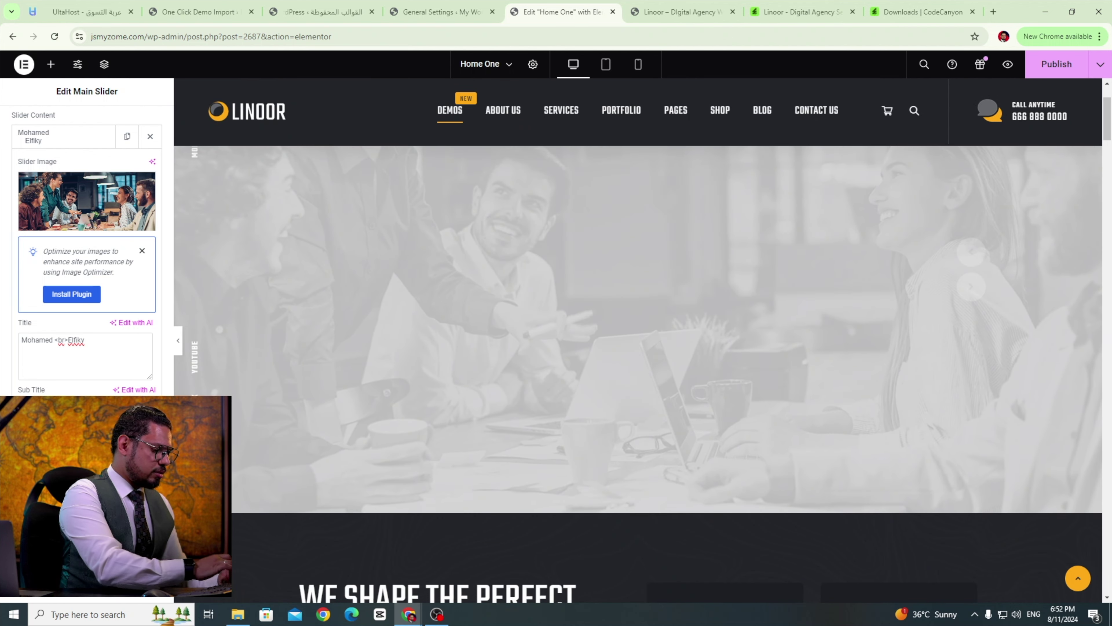
pyautogui.scroll(-8, 638, 342)
pyautogui.scroll(8, 312, 414)
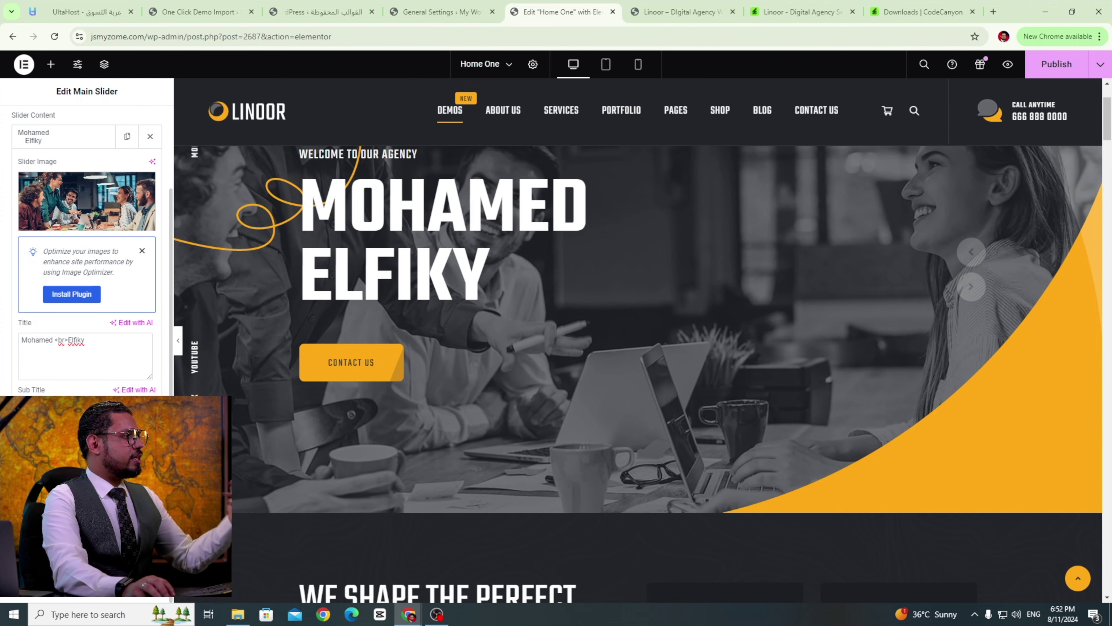
pyautogui.scroll(3, 87, 237)
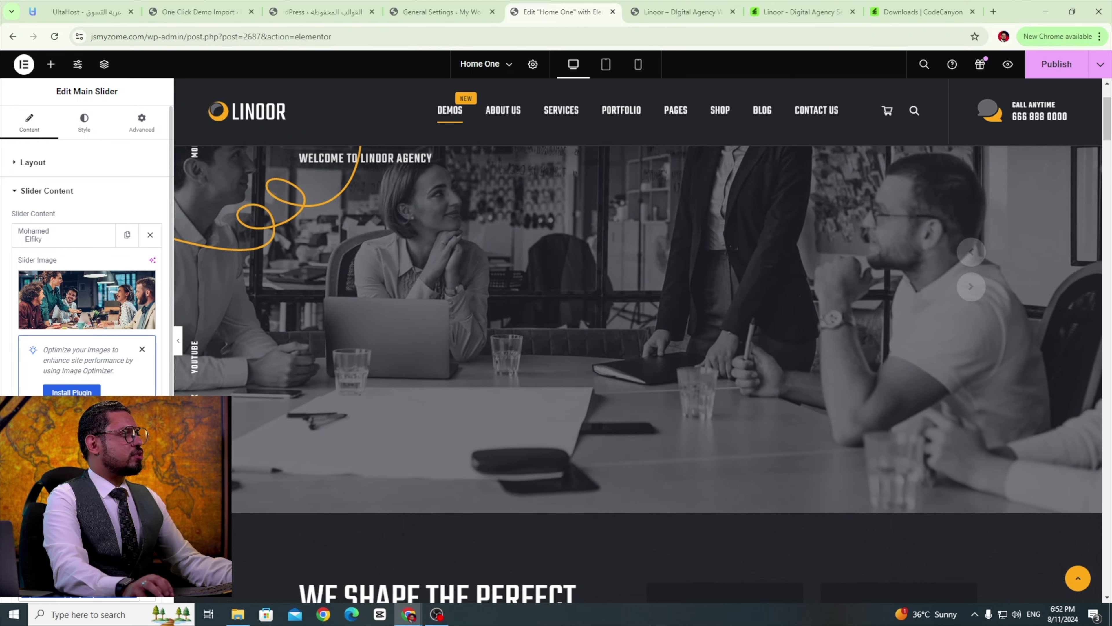
pyautogui.scroll(3, 638, 256)
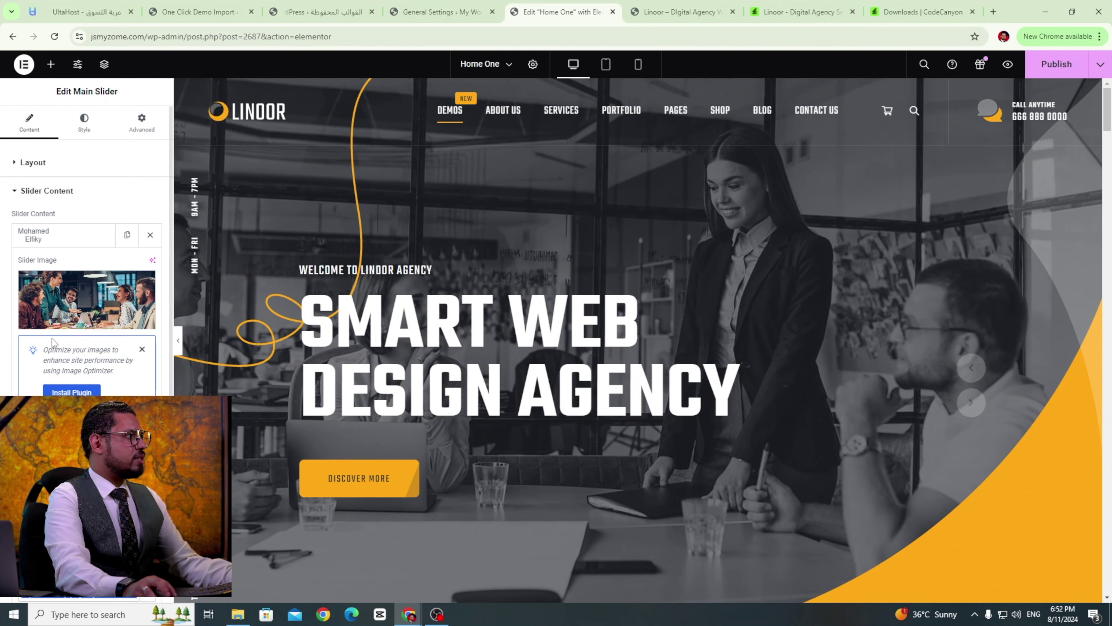
pyautogui.moveTo(100, 306)
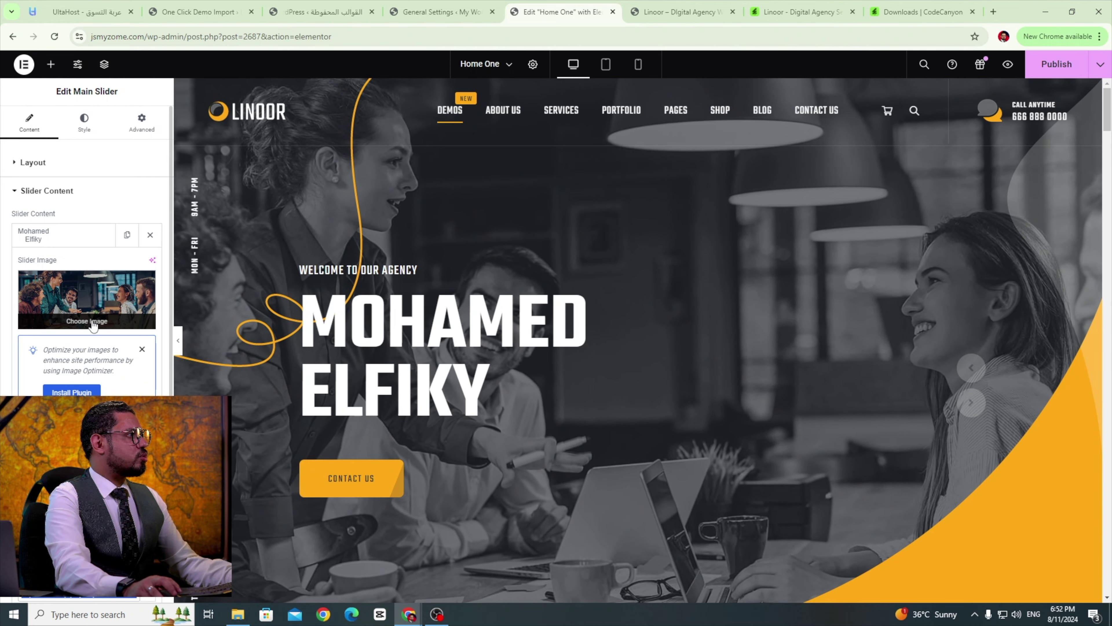
# Set the slide image to services-eleven-img-1.jpg from the Media Library, then select the services widget.
pyautogui.click(85, 312)
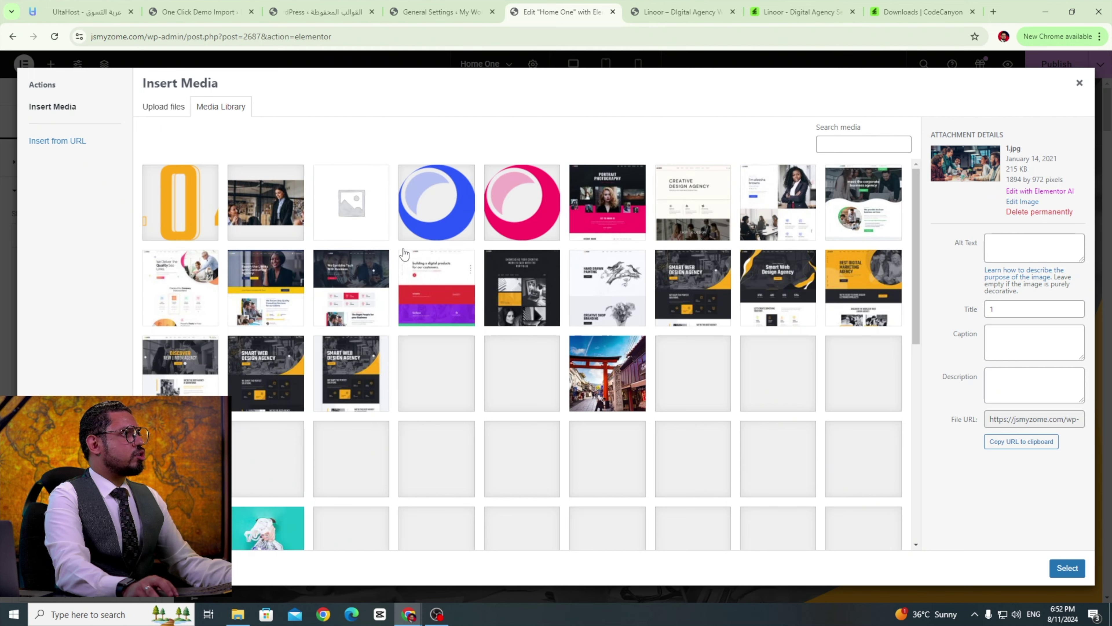
pyautogui.scroll(-8, 666, 322)
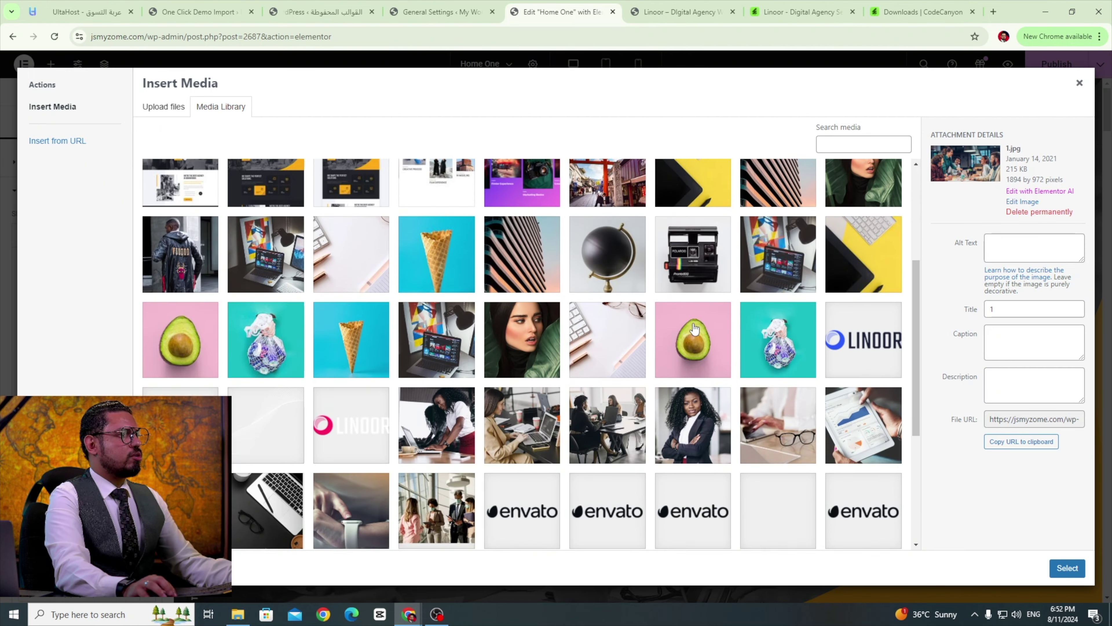
pyautogui.click(601, 226)
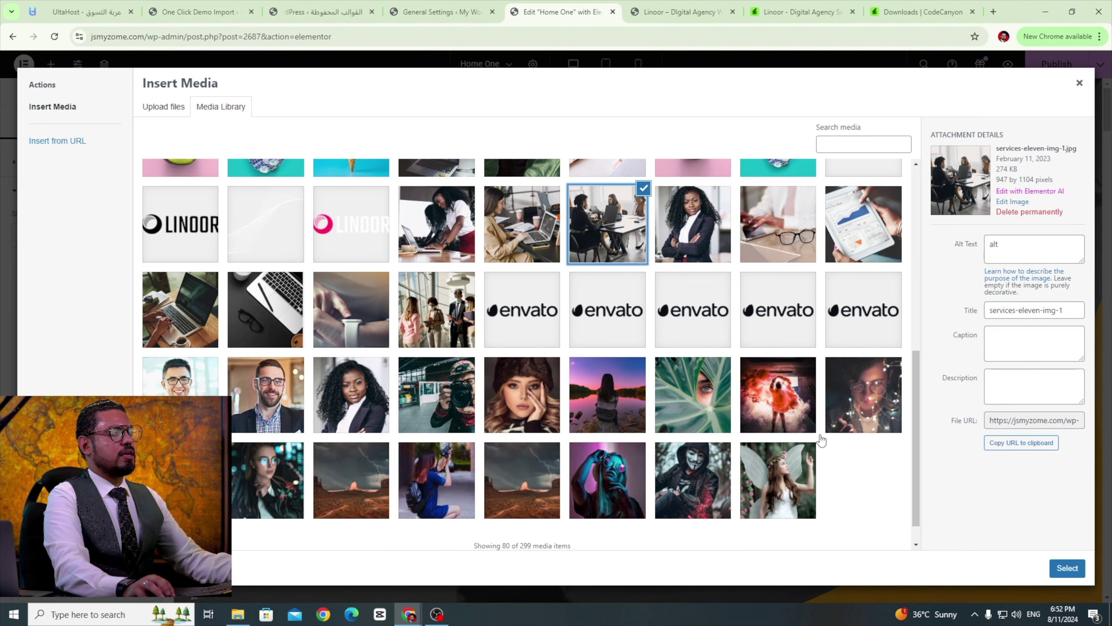
pyautogui.click(1066, 569)
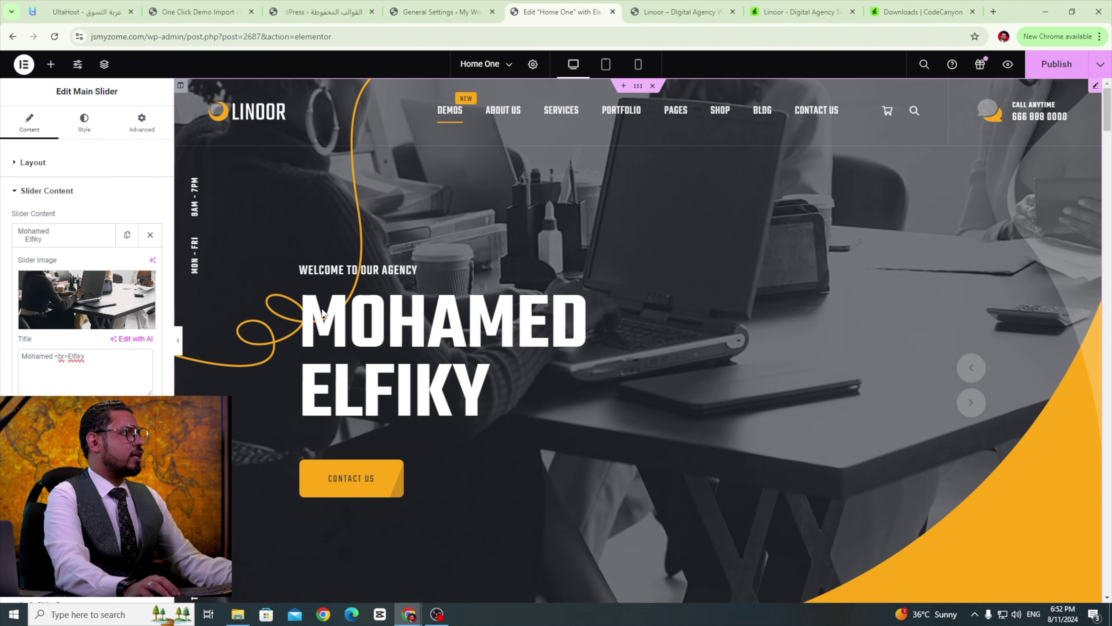
pyautogui.scroll(-5, 556, 387)
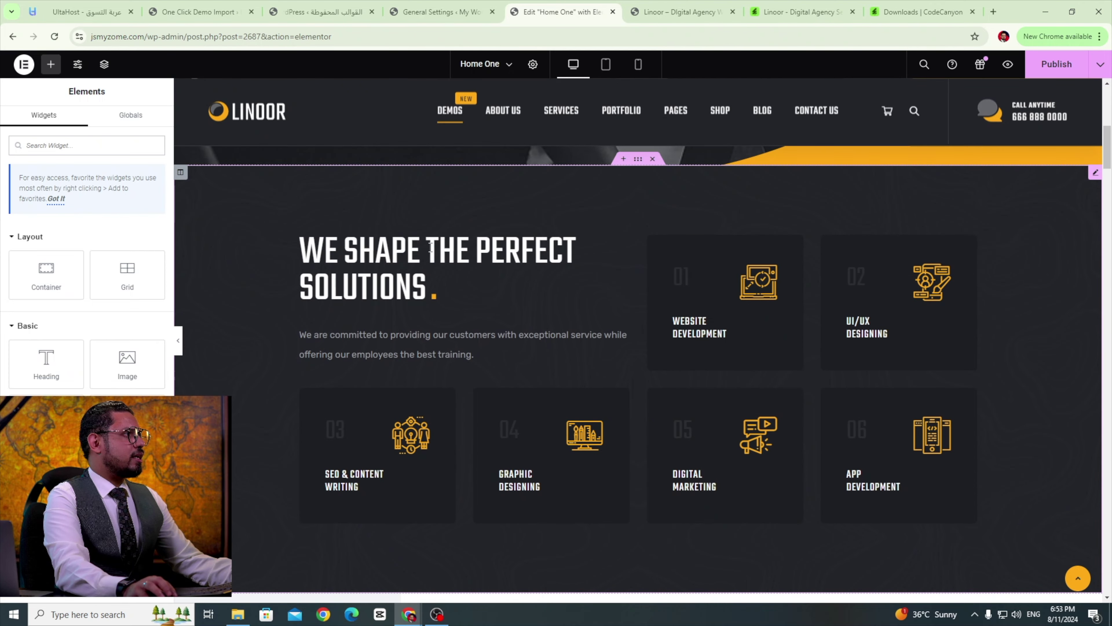
pyautogui.click(430, 248)
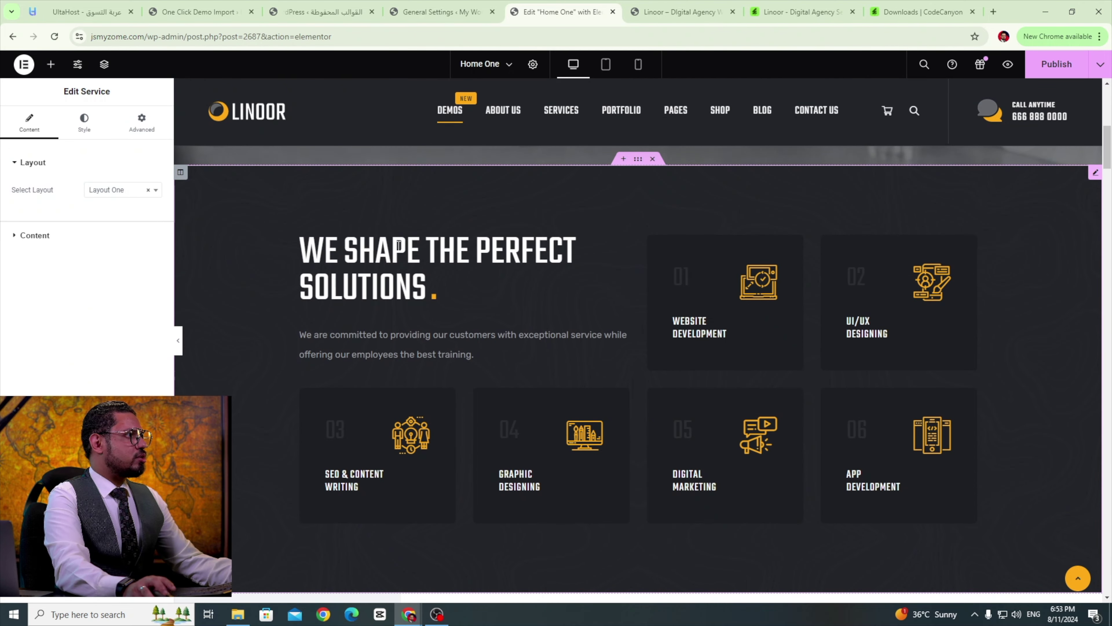
# Replace 'We' in the services heading's Title field with the owner's surname.
pyautogui.click(16, 239)
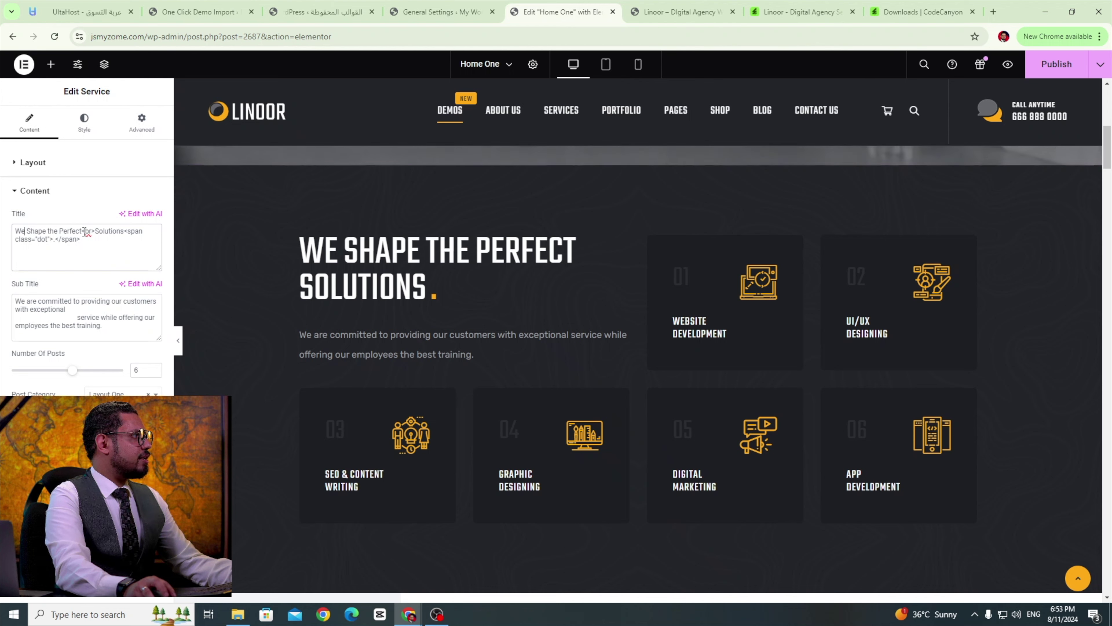
pyautogui.moveTo(87, 232); pyautogui.dragTo(94, 232)
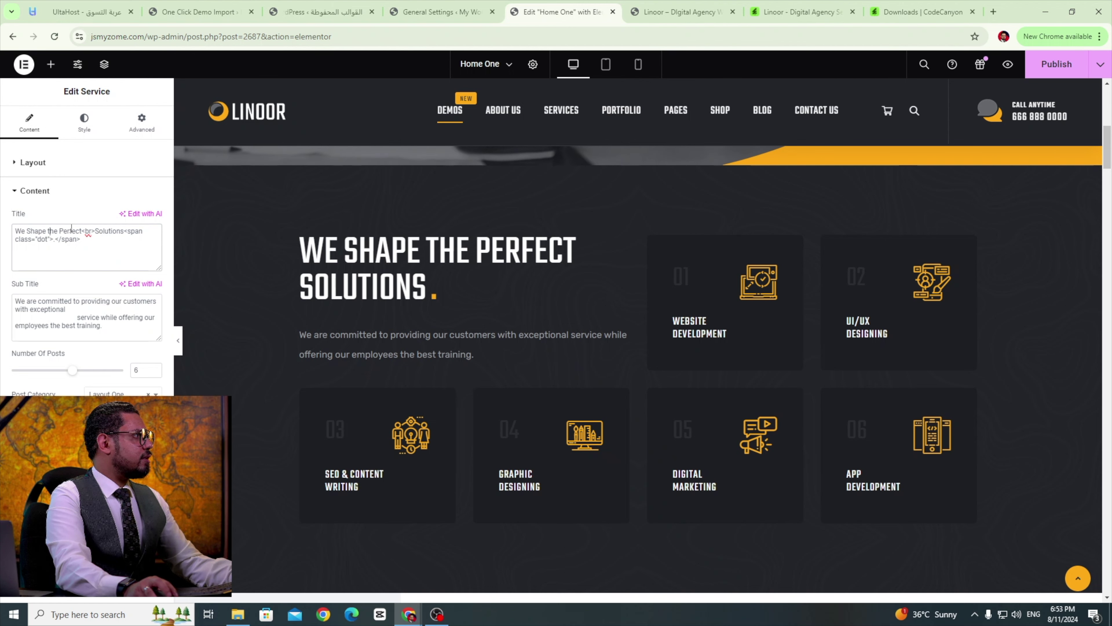
pyautogui.moveTo(82, 231); pyautogui.dragTo(15, 231)
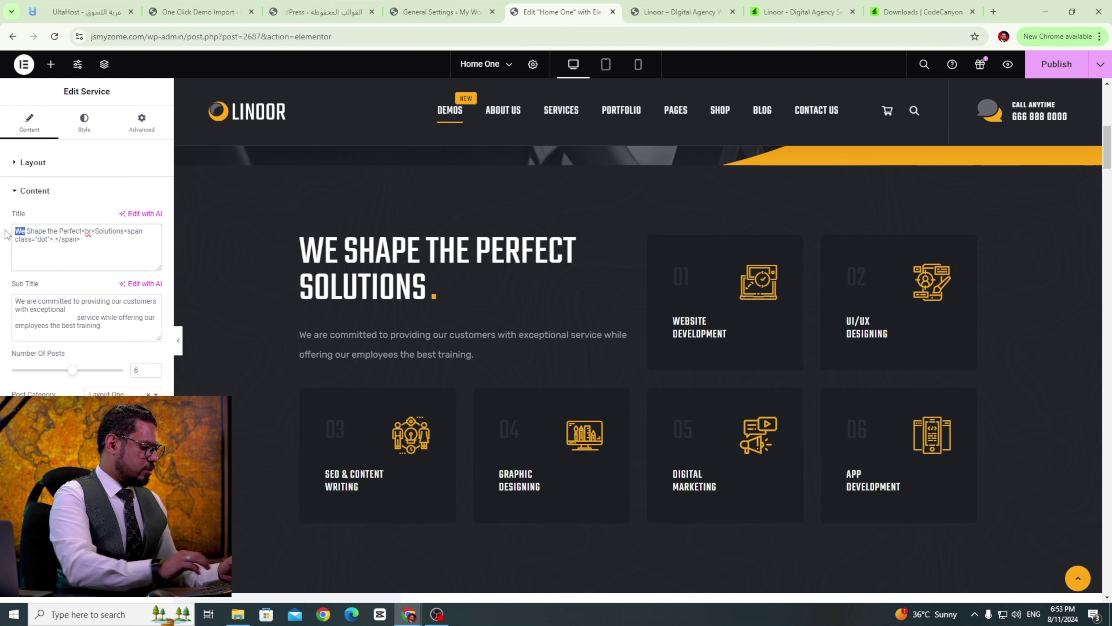
pyautogui.write('Elfiky')
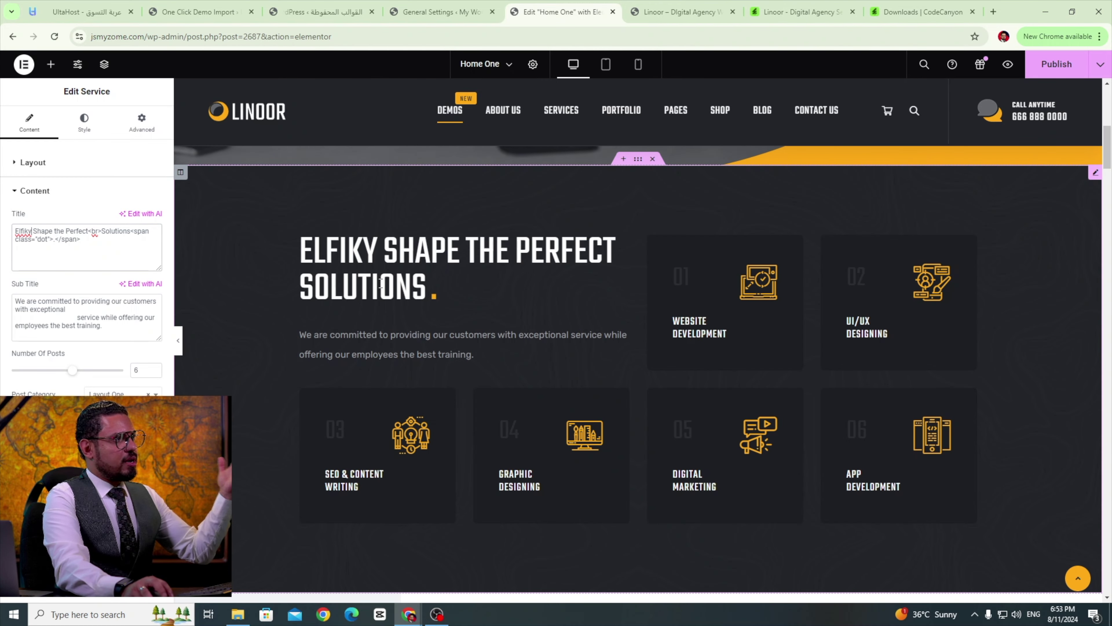
pyautogui.click(341, 332)
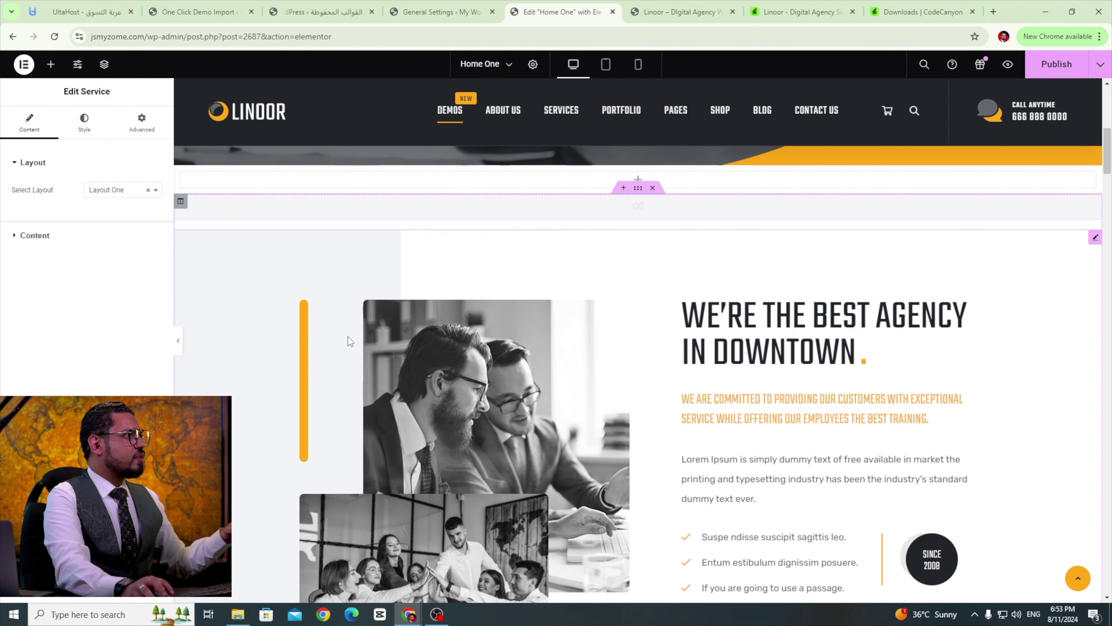
# Delete the services section.
pyautogui.scroll(-3, 542, 294)
pyautogui.scroll(4, 544, 296)
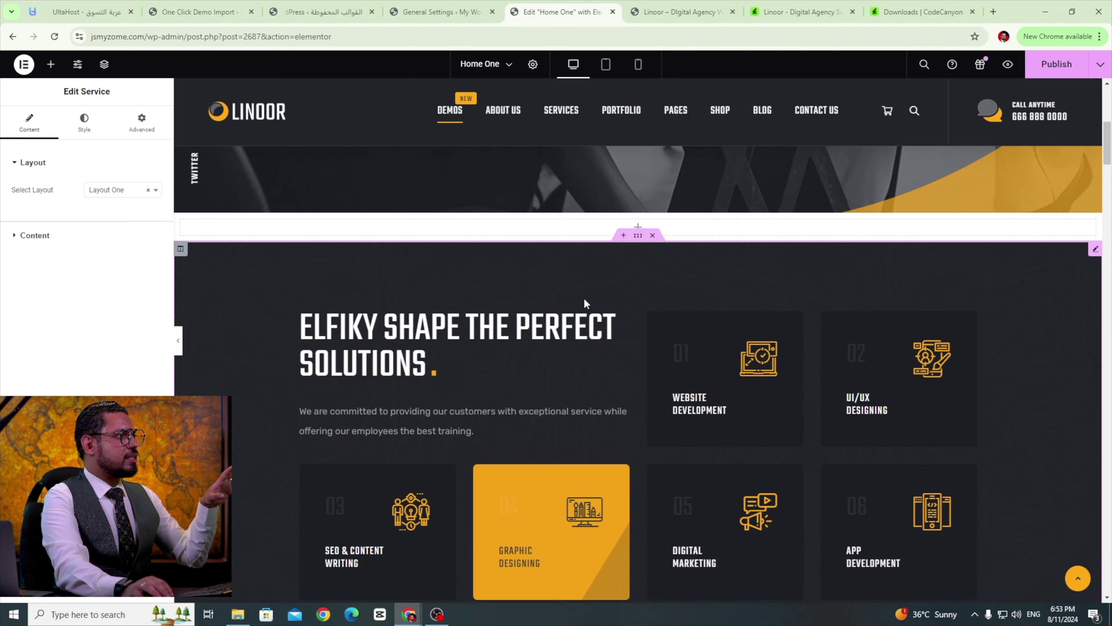
pyautogui.click(653, 246)
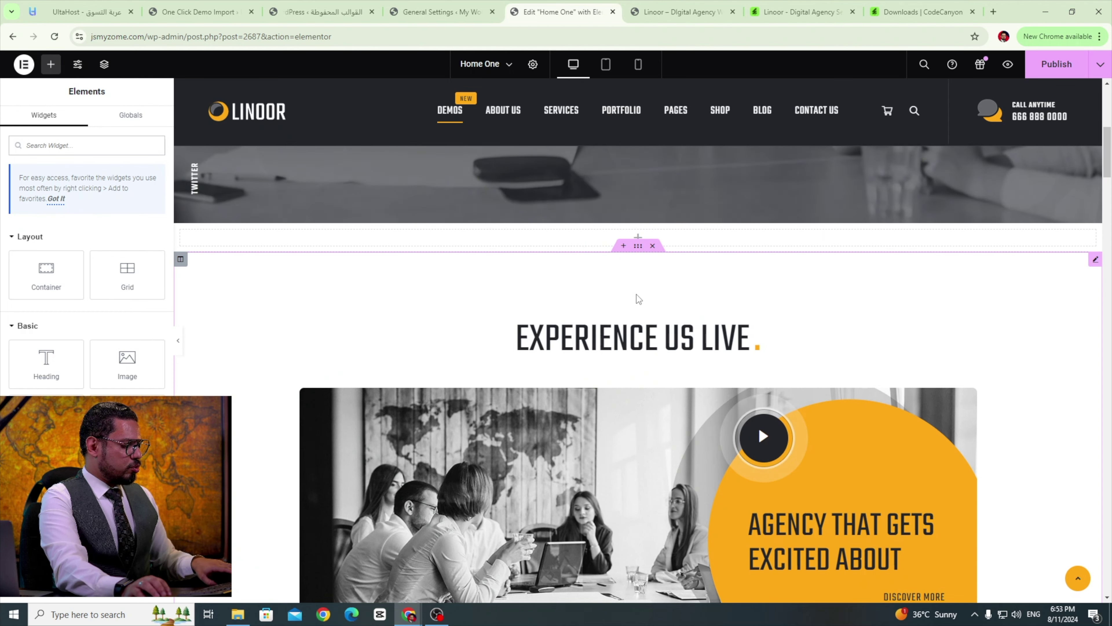
# Undo the services section deletion and select the 'best agency in downtown' section.
pyautogui.hotkey('ctrl', 'z')
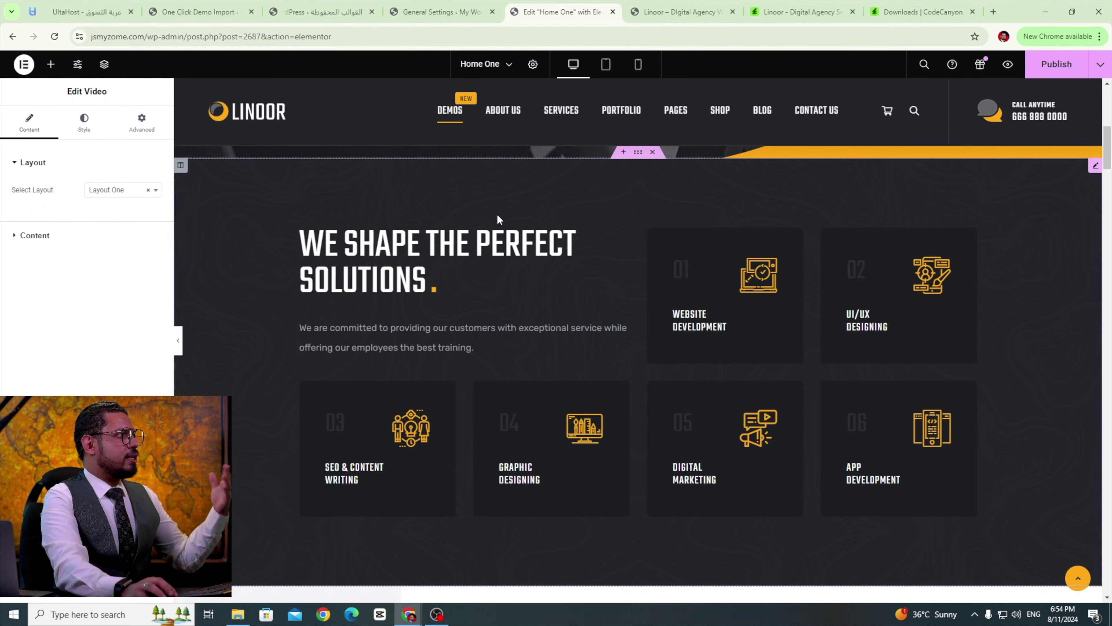
pyautogui.scroll(1, 569, 219)
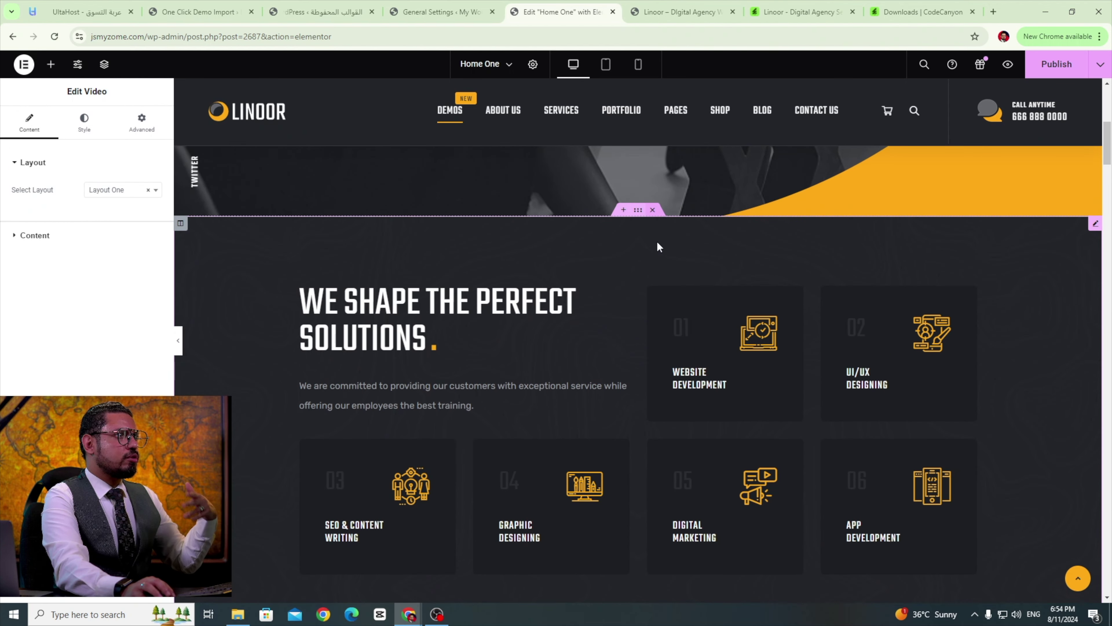
pyautogui.scroll(-15, 659, 247)
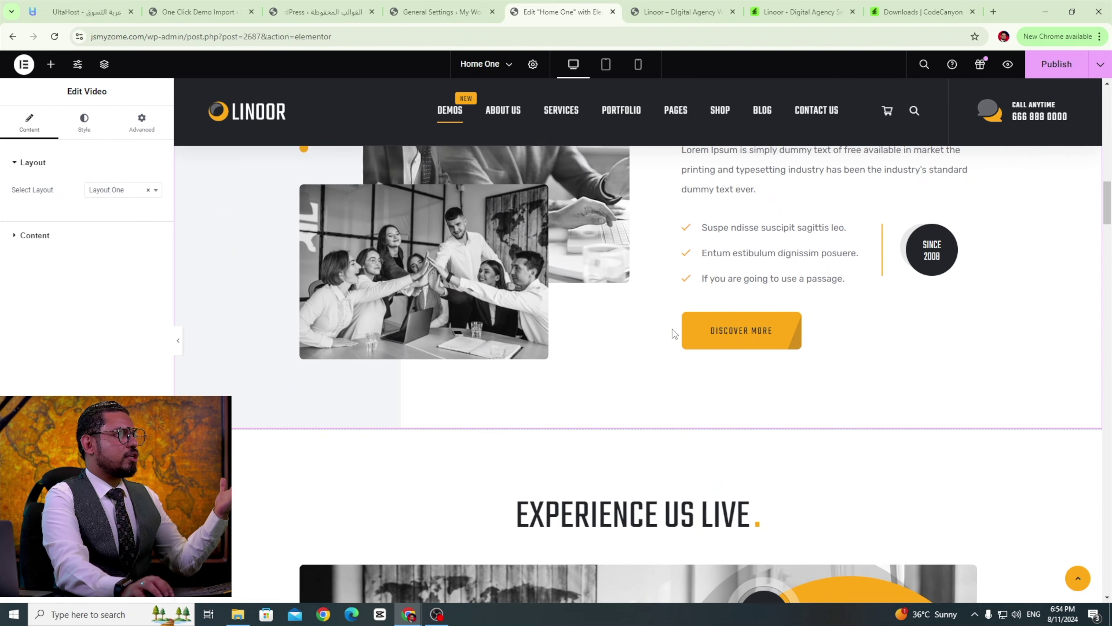
pyautogui.scroll(7, 675, 333)
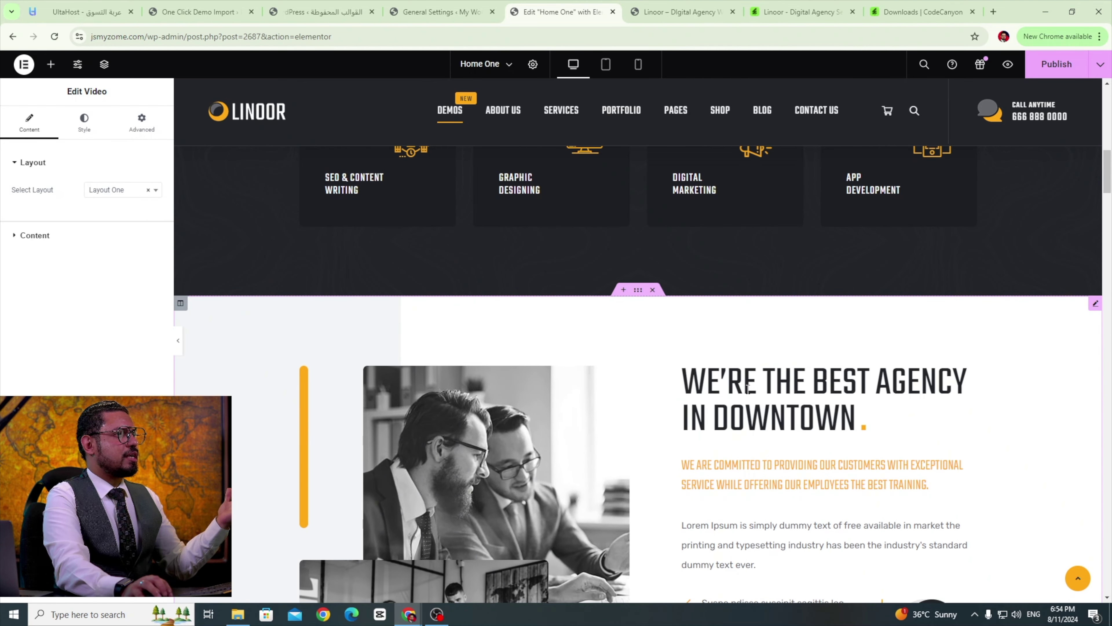
pyautogui.click(748, 386)
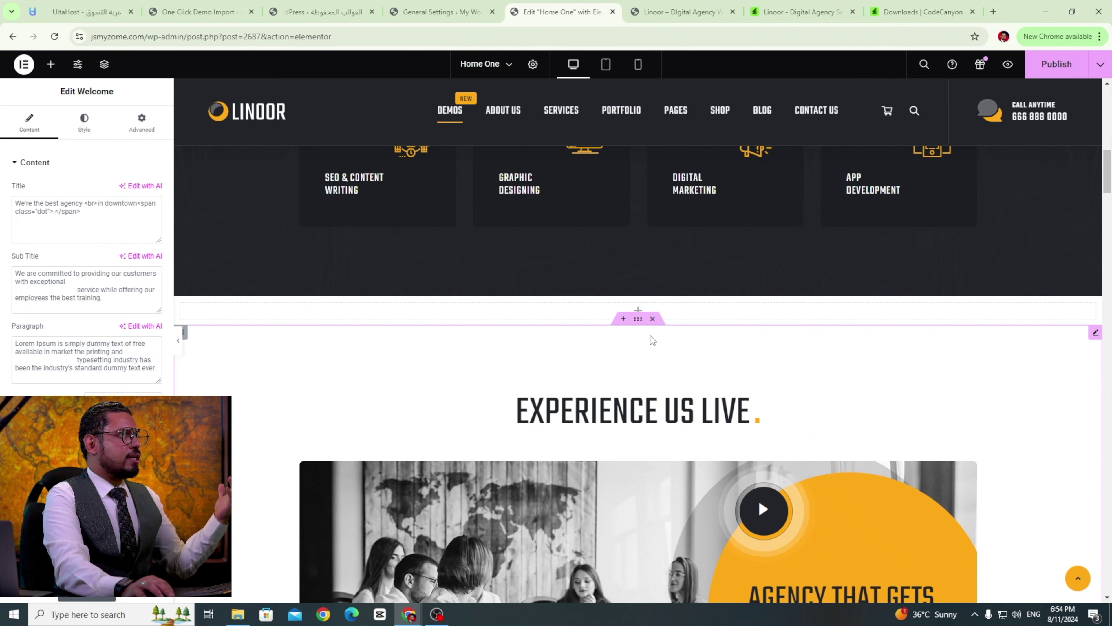
# Delete the Experience Us Live and We Shape the Perfect Solutions sections.
pyautogui.scroll(-13, 688, 341)
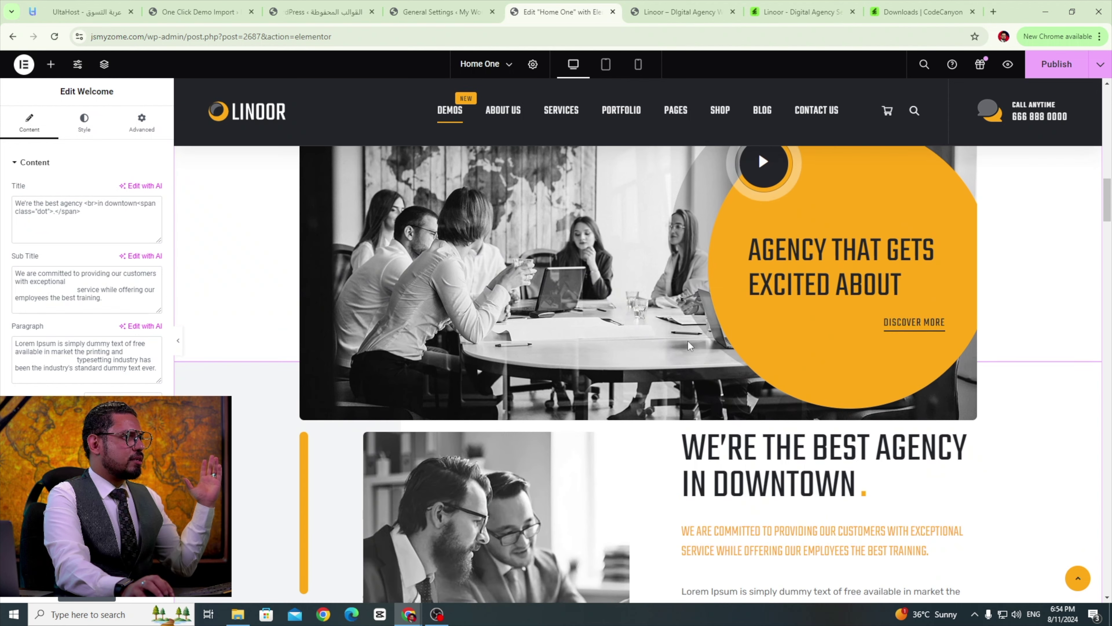
pyautogui.scroll(4, 736, 339)
pyautogui.scroll(5, 735, 340)
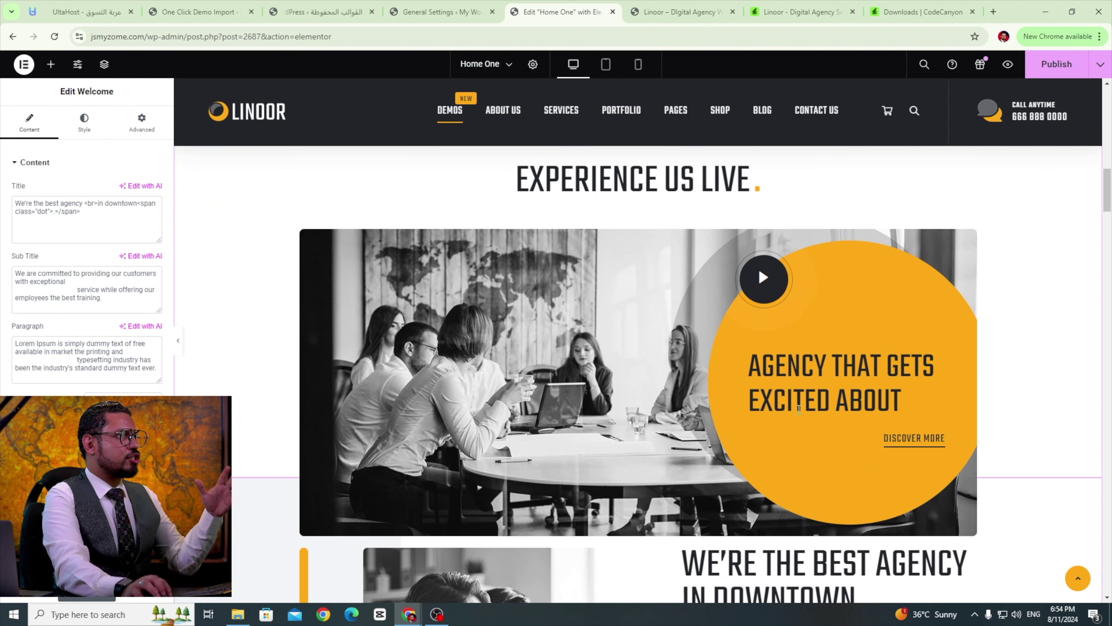
pyautogui.scroll(4, 697, 208)
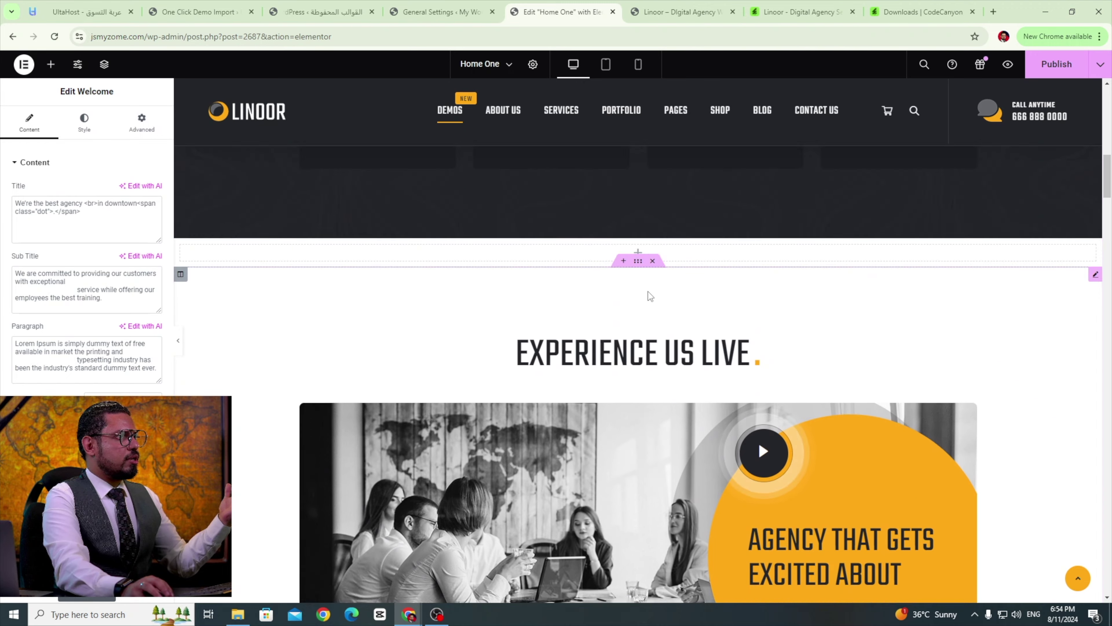
pyautogui.click(652, 261)
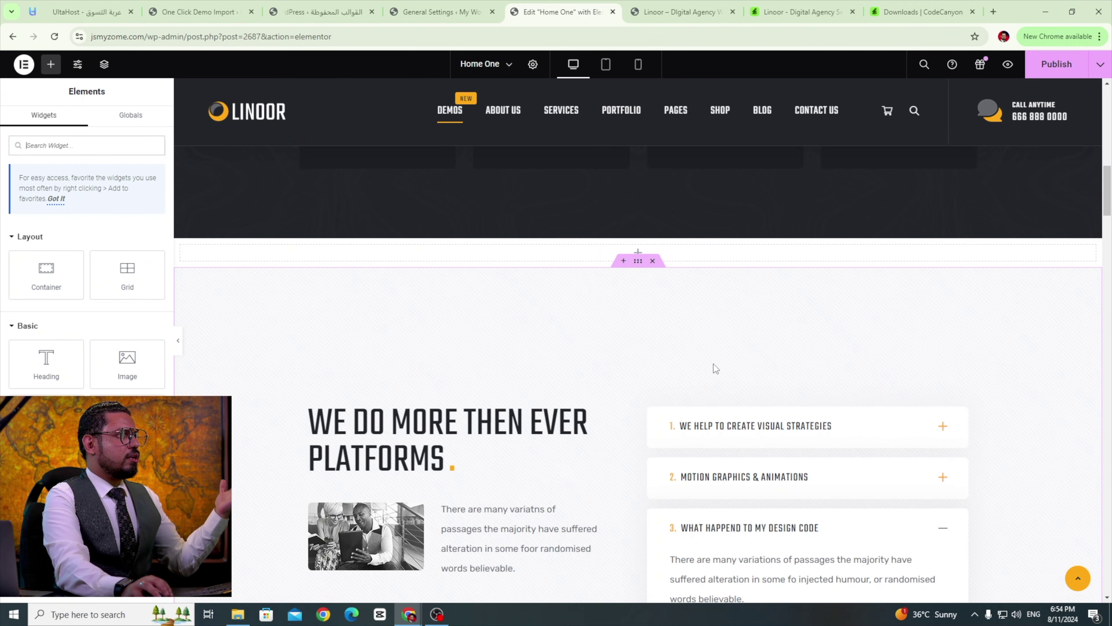
pyautogui.scroll(-4, 713, 363)
pyautogui.scroll(-5, 770, 404)
pyautogui.scroll(10, 630, 338)
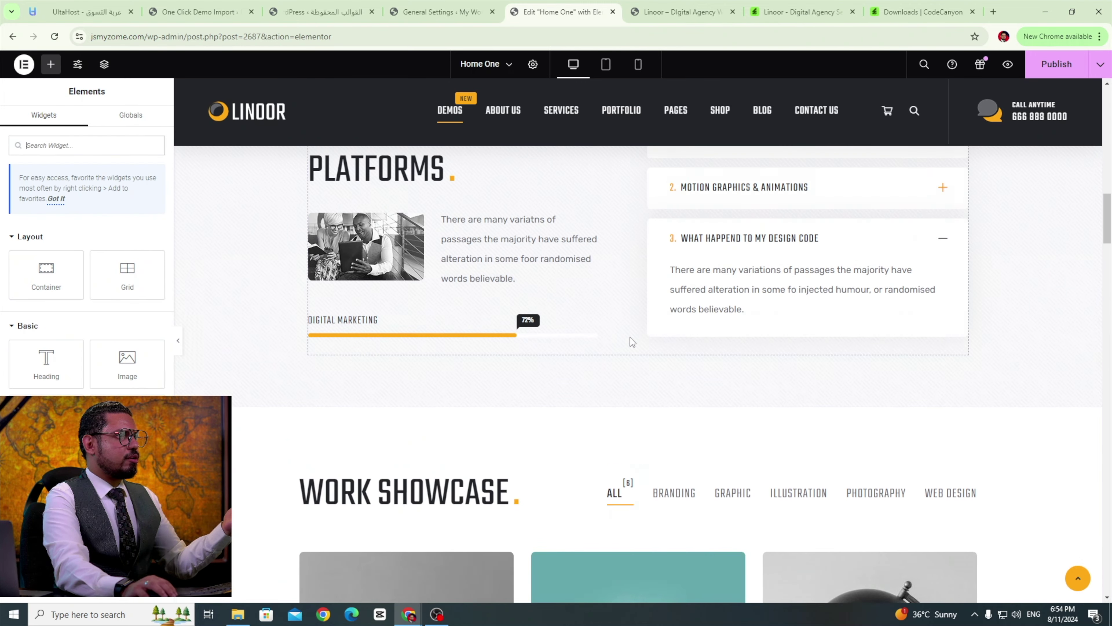
pyautogui.scroll(-4, 663, 338)
pyautogui.scroll(6, 701, 307)
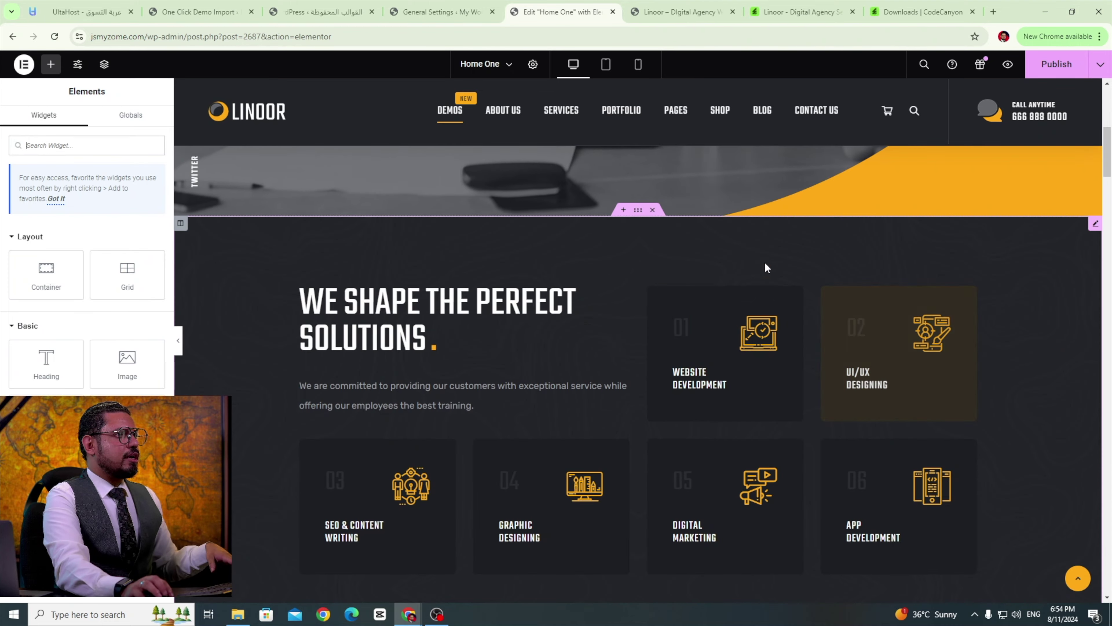
pyautogui.click(653, 210)
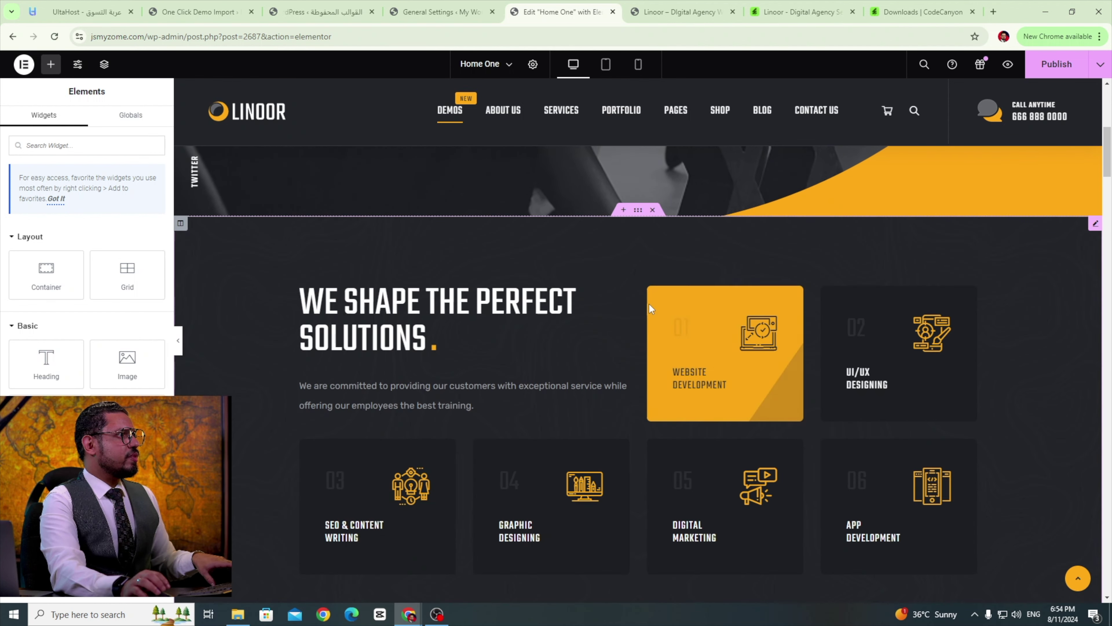
# Select the services section to open its Edit Service settings.
pyautogui.scroll(-5, 634, 304)
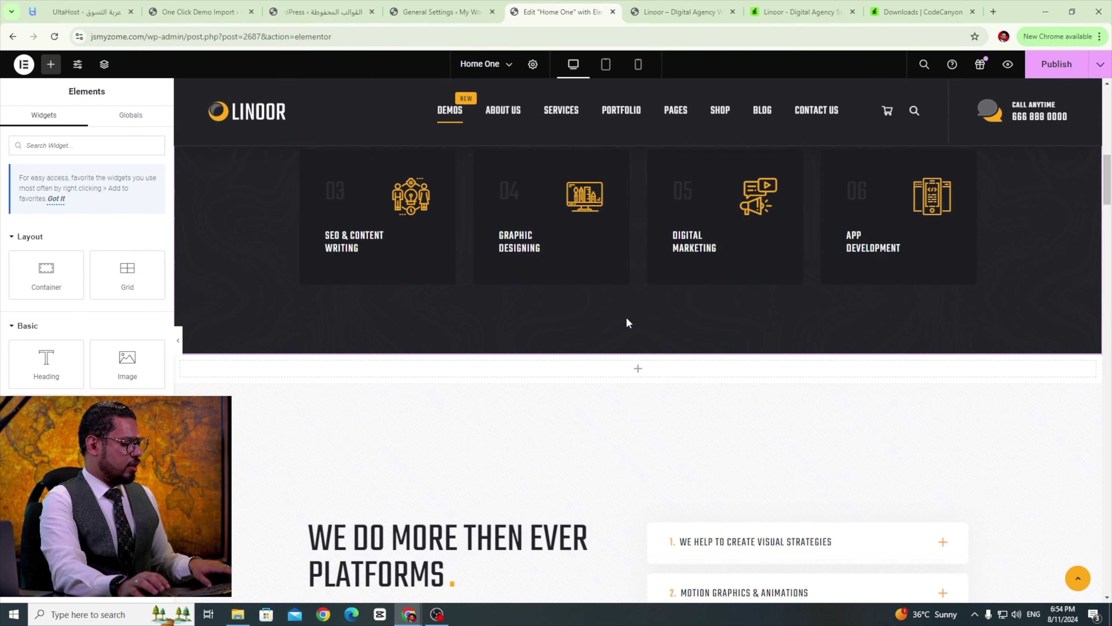
pyautogui.scroll(-4, 675, 388)
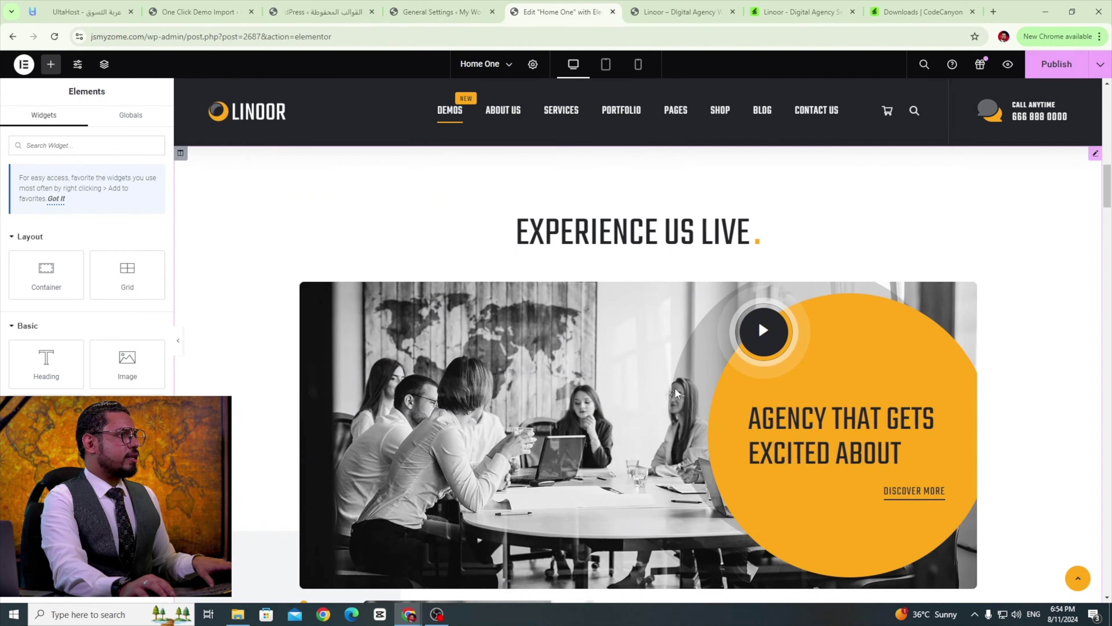
pyautogui.scroll(-5, 675, 388)
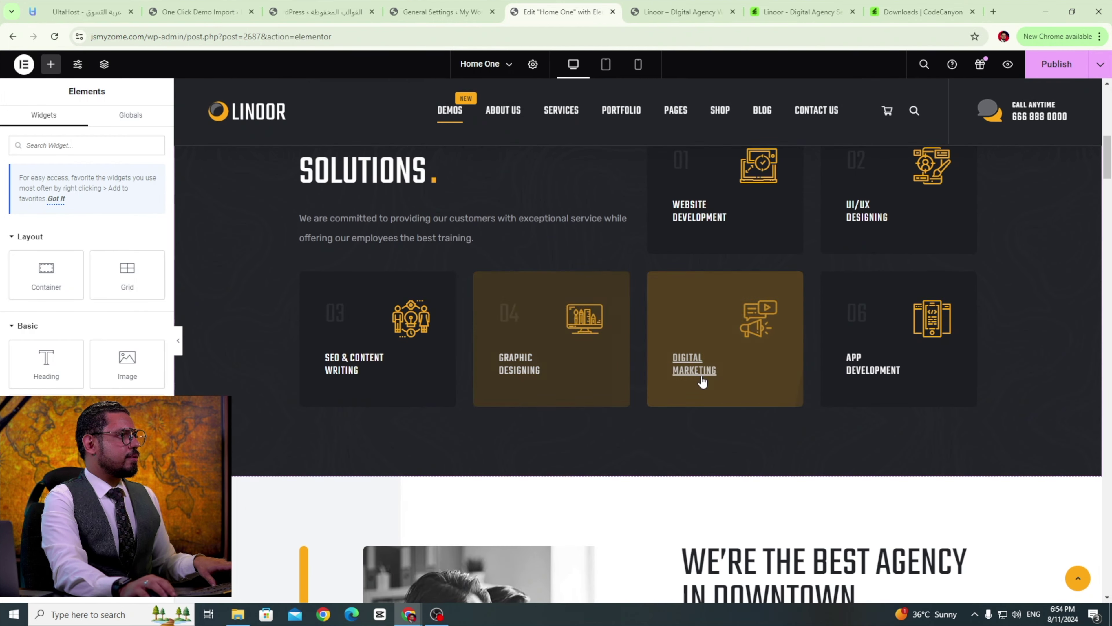
pyautogui.scroll(-7, 703, 382)
pyautogui.scroll(-5, 629, 415)
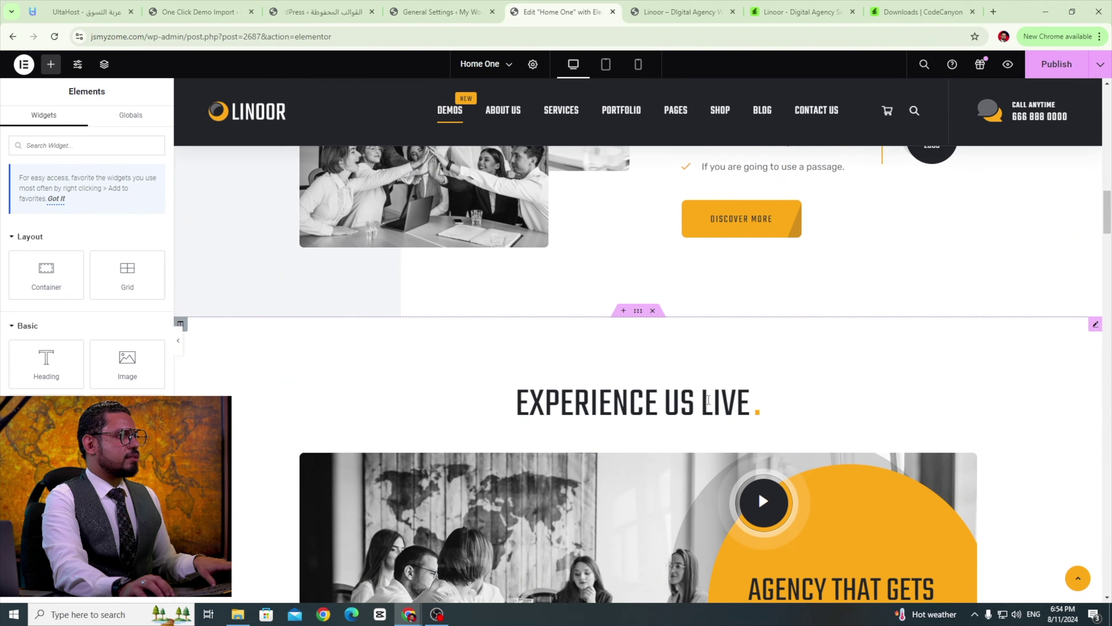
pyautogui.scroll(6, 682, 403)
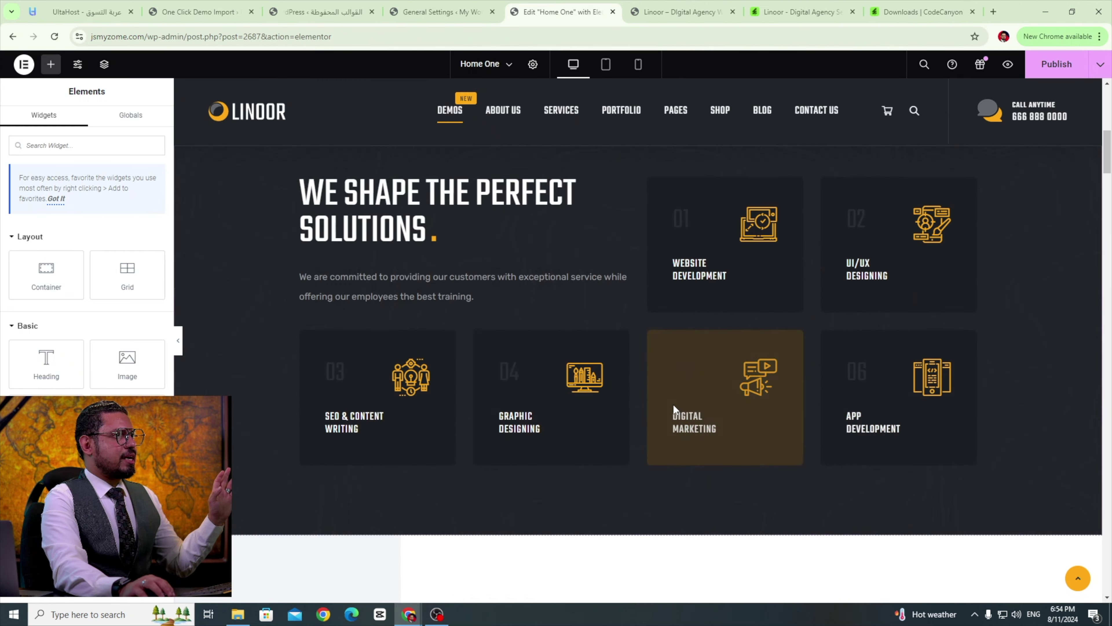
pyautogui.click(622, 320)
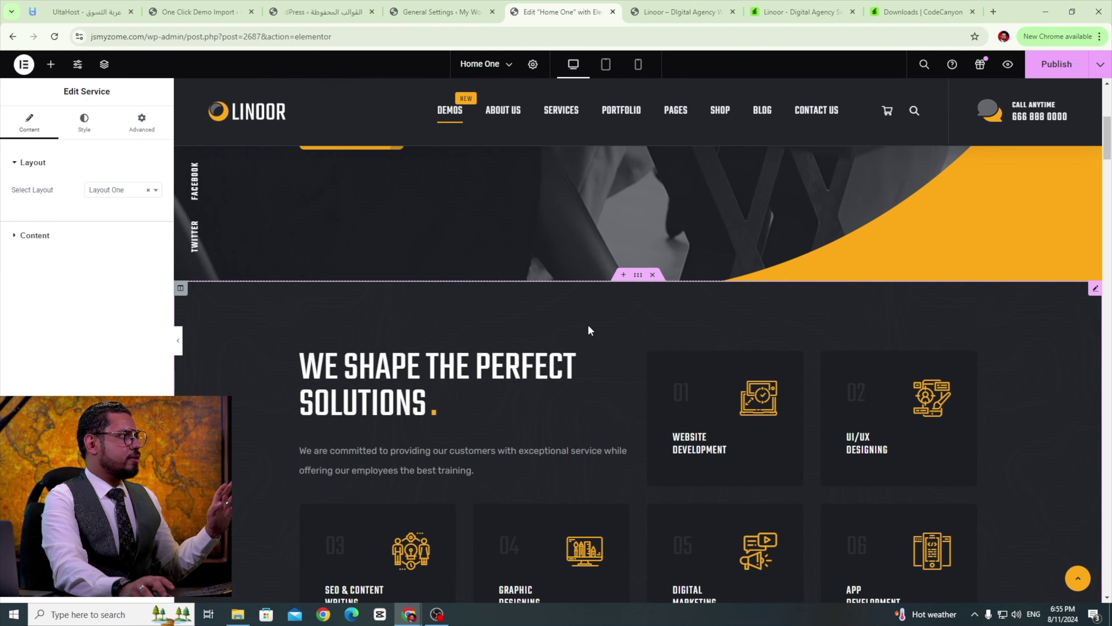
pyautogui.click(35, 237)
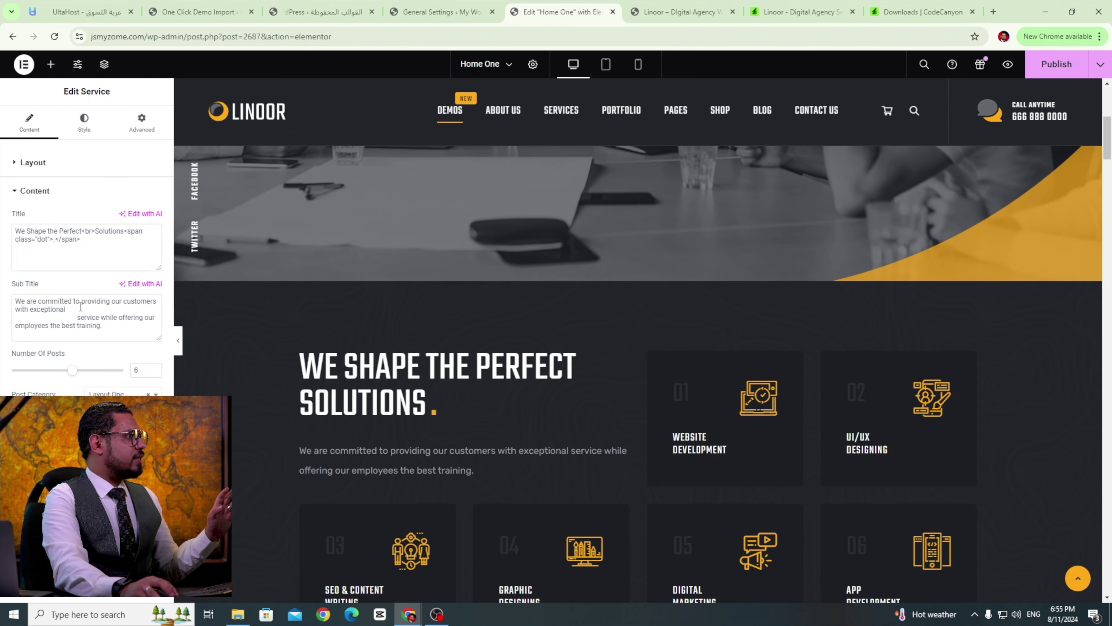
pyautogui.click(29, 162)
pyautogui.click(117, 193)
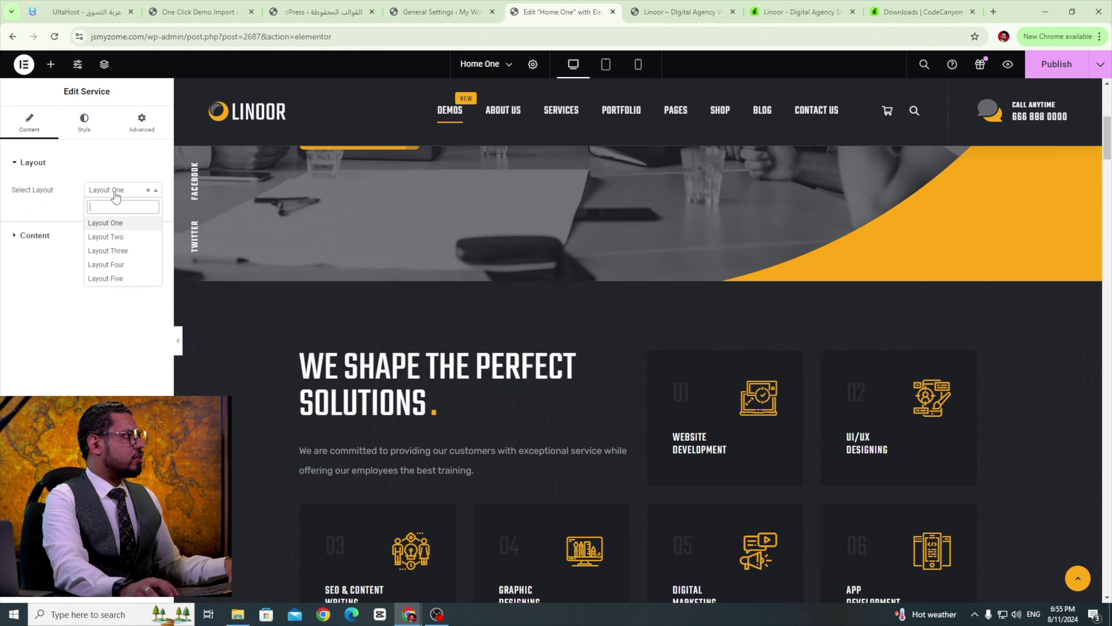
pyautogui.scroll(-2, 661, 315)
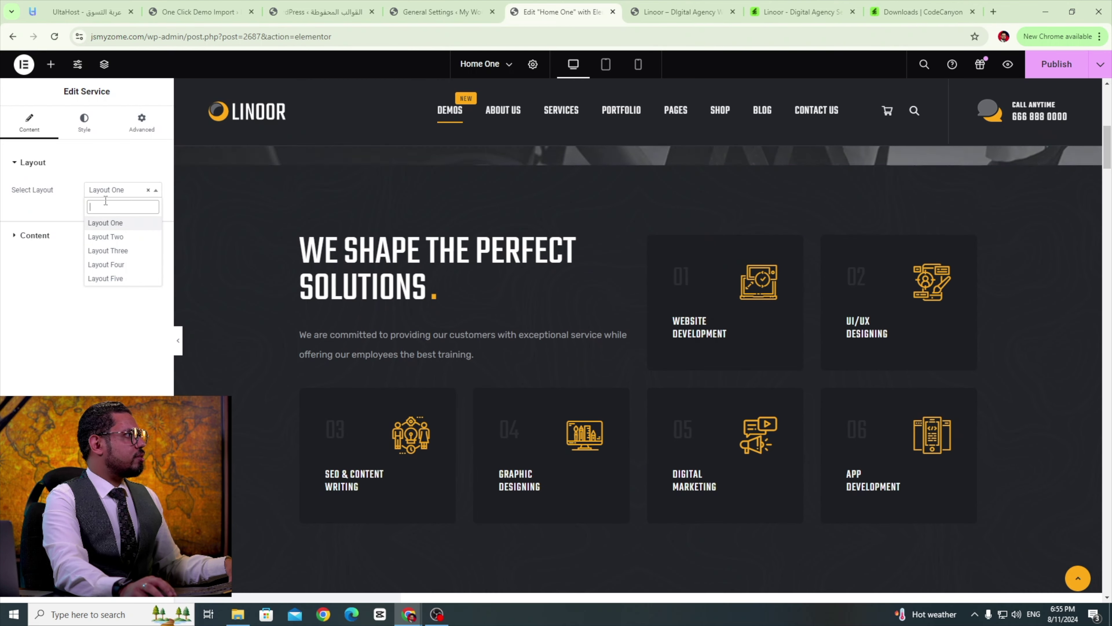
pyautogui.click(109, 237)
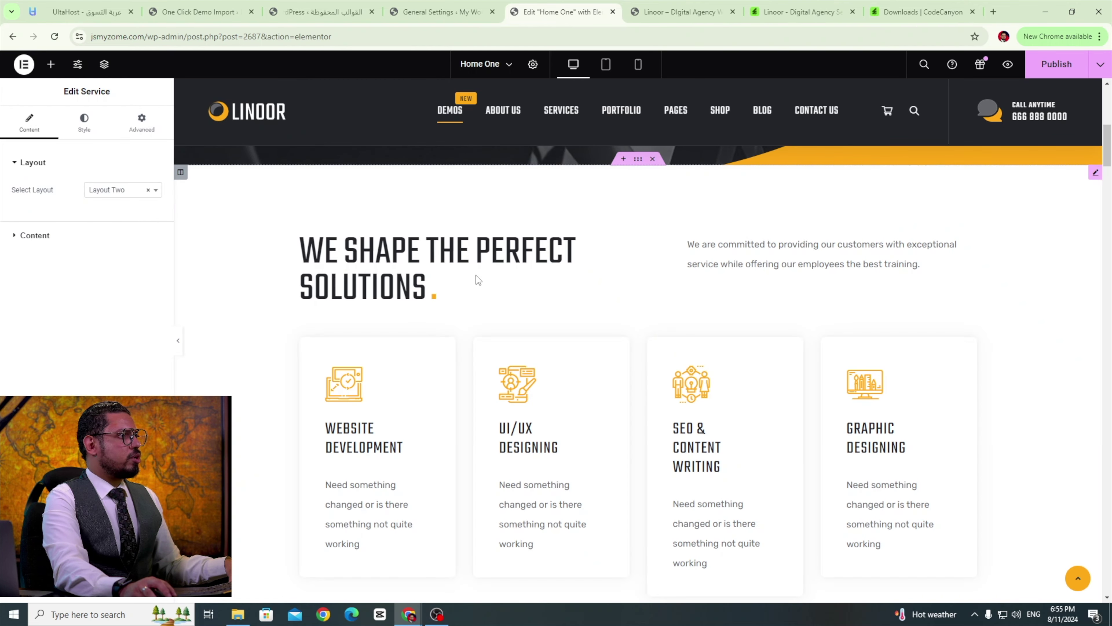
pyautogui.scroll(-6, 701, 328)
pyautogui.scroll(6, 455, 377)
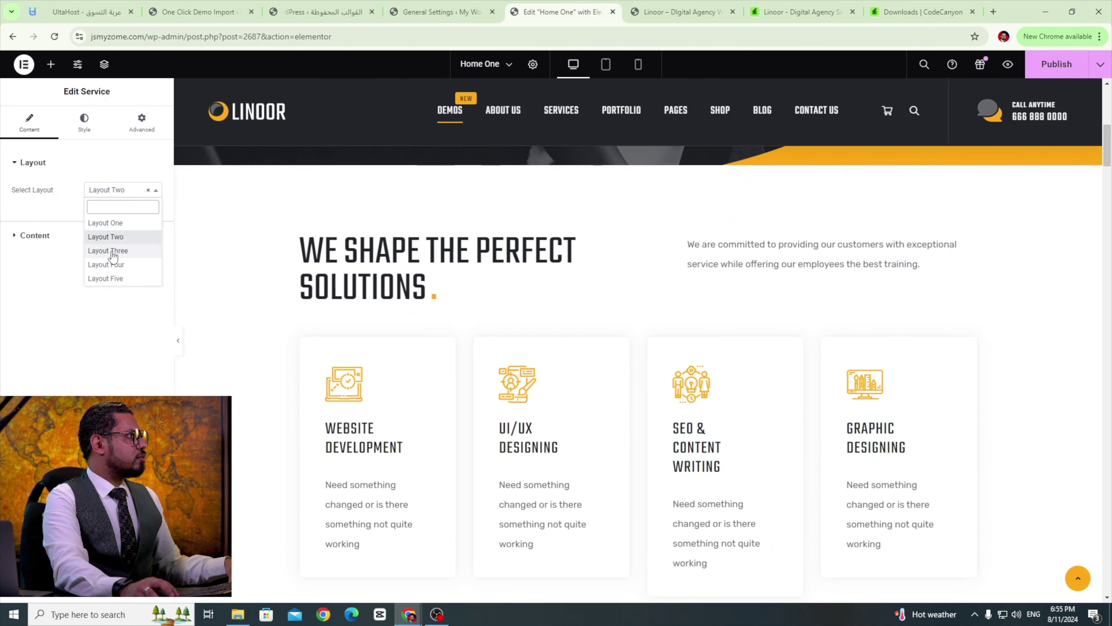
pyautogui.click(113, 252)
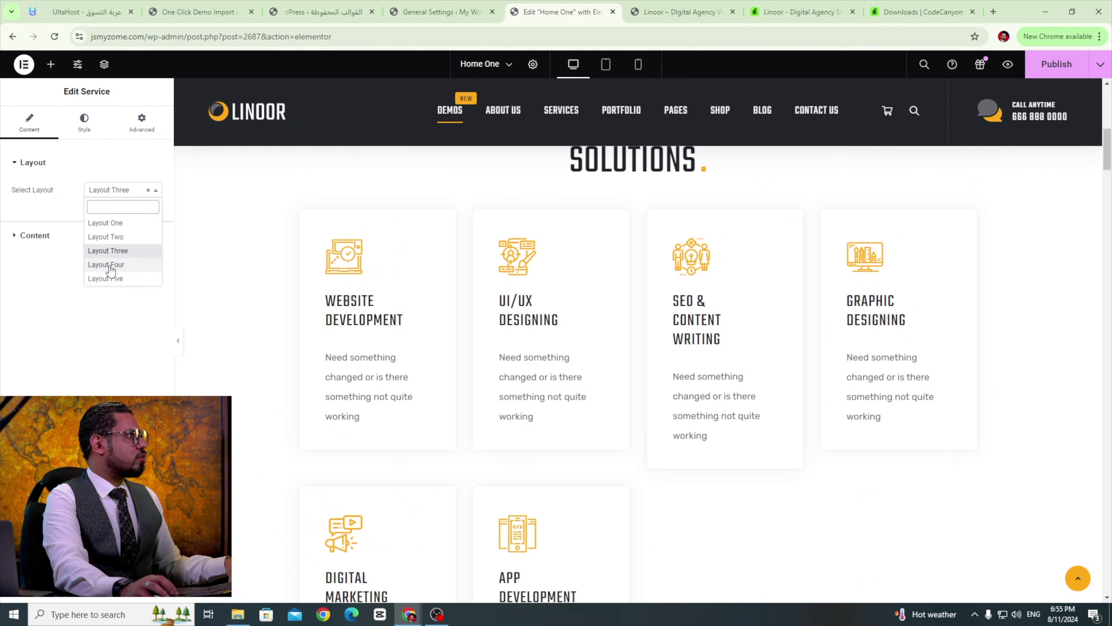
pyautogui.click(109, 265)
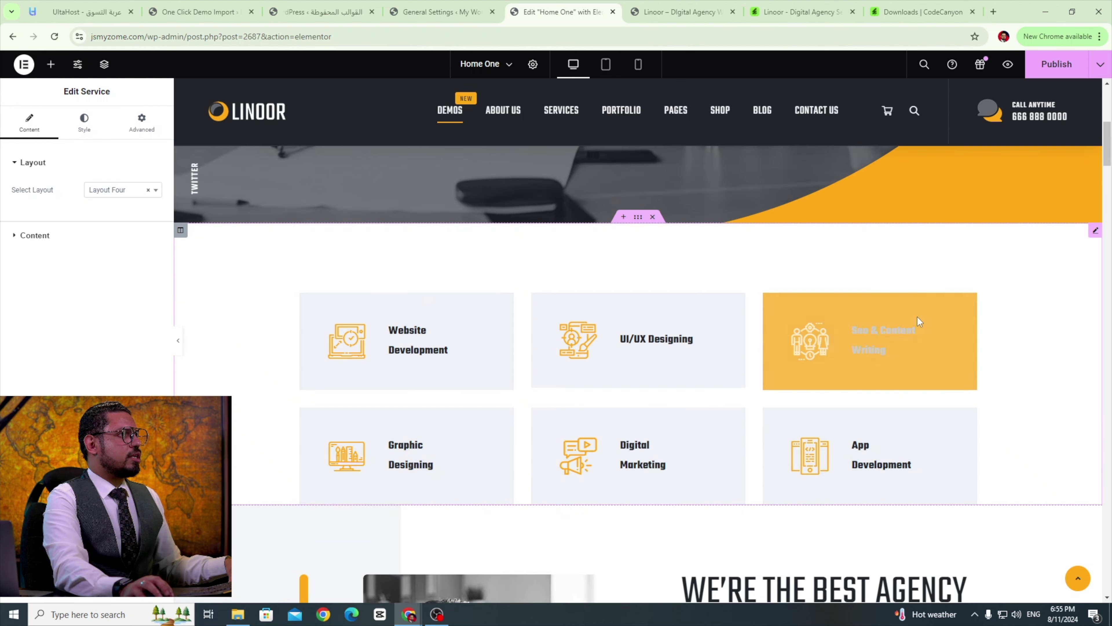
pyautogui.click(104, 192)
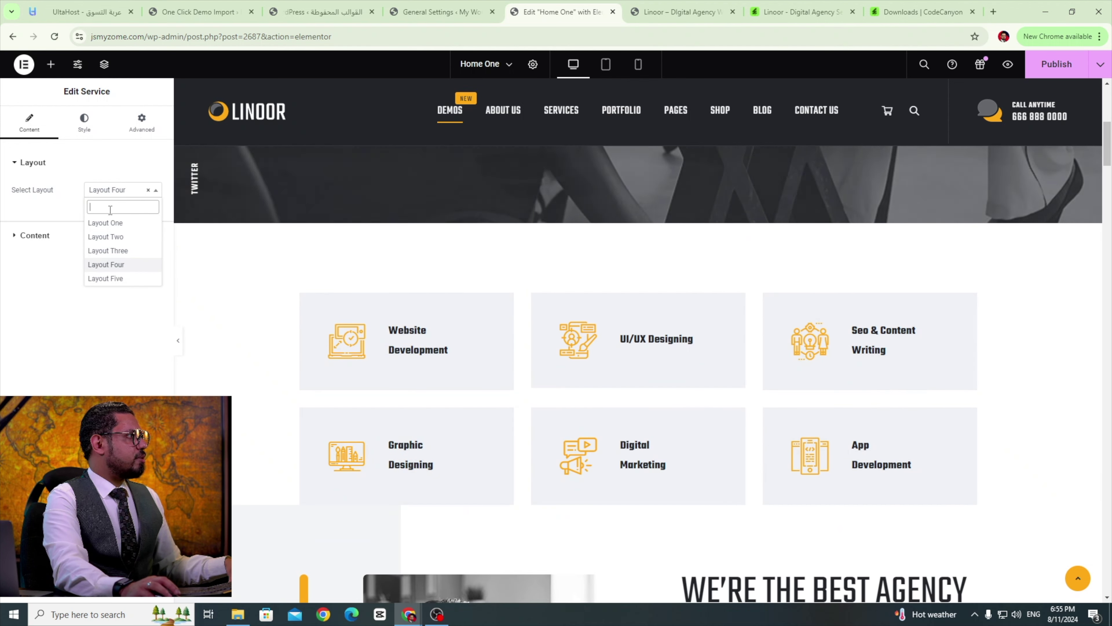
pyautogui.click(107, 222)
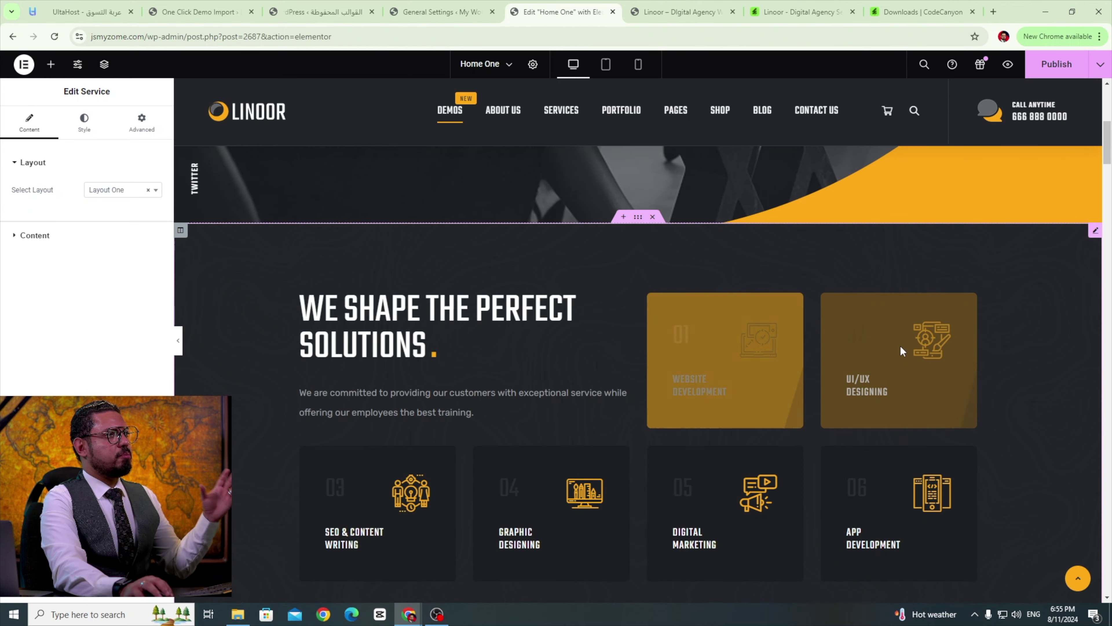
pyautogui.click(631, 280)
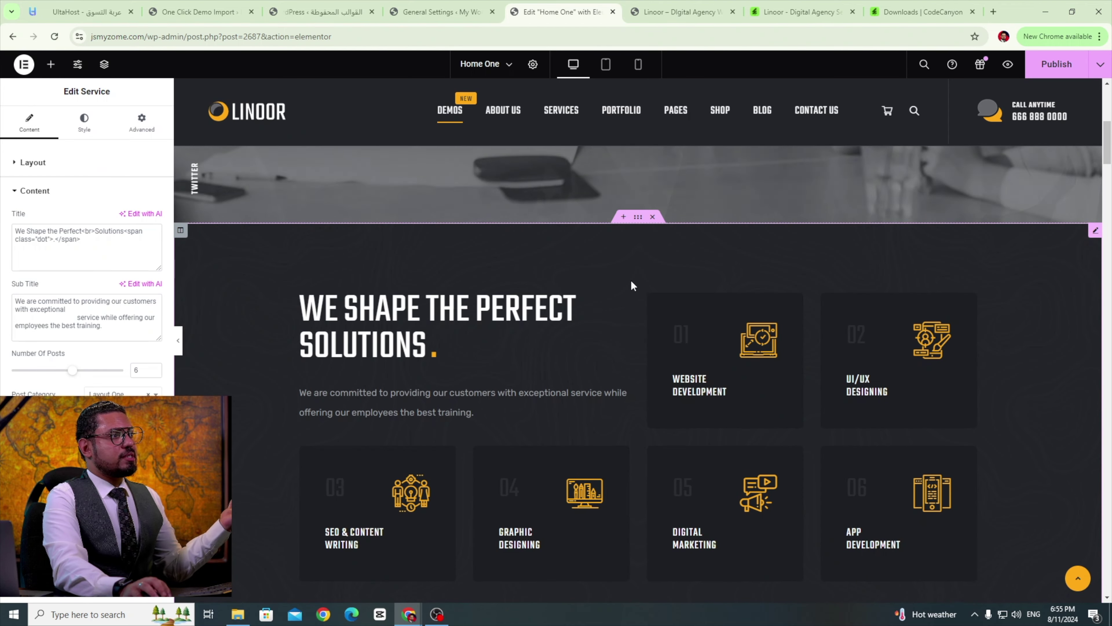
pyautogui.scroll(-12, 631, 281)
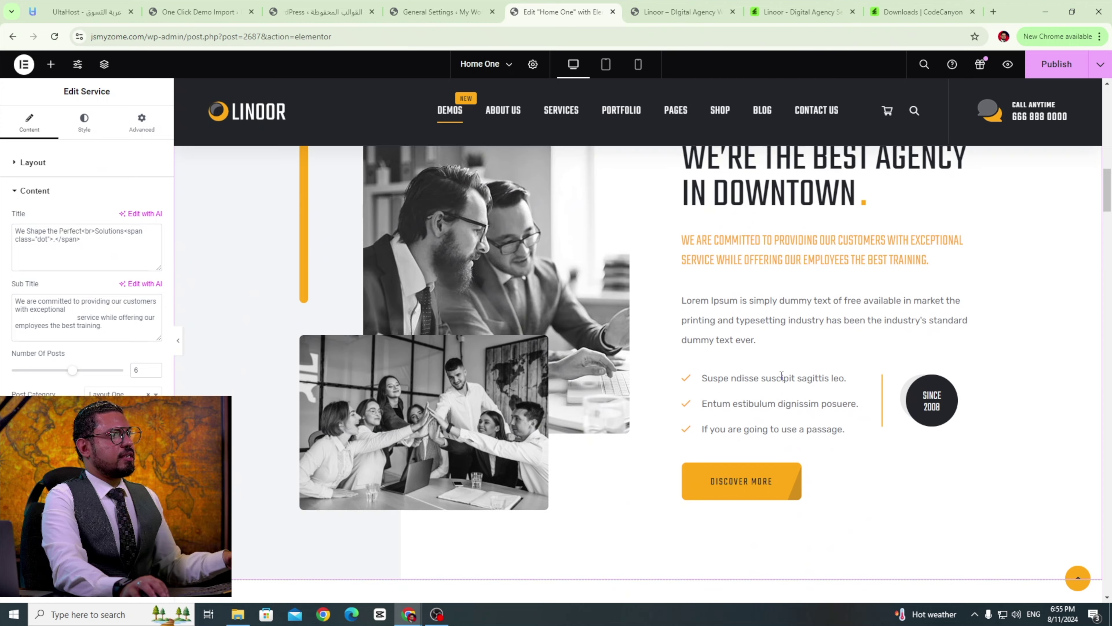
pyautogui.scroll(3, 784, 359)
# Open the Welcome section, type then remove test text in its Title, and review its Paragraph and List Items.
pyautogui.click(805, 282)
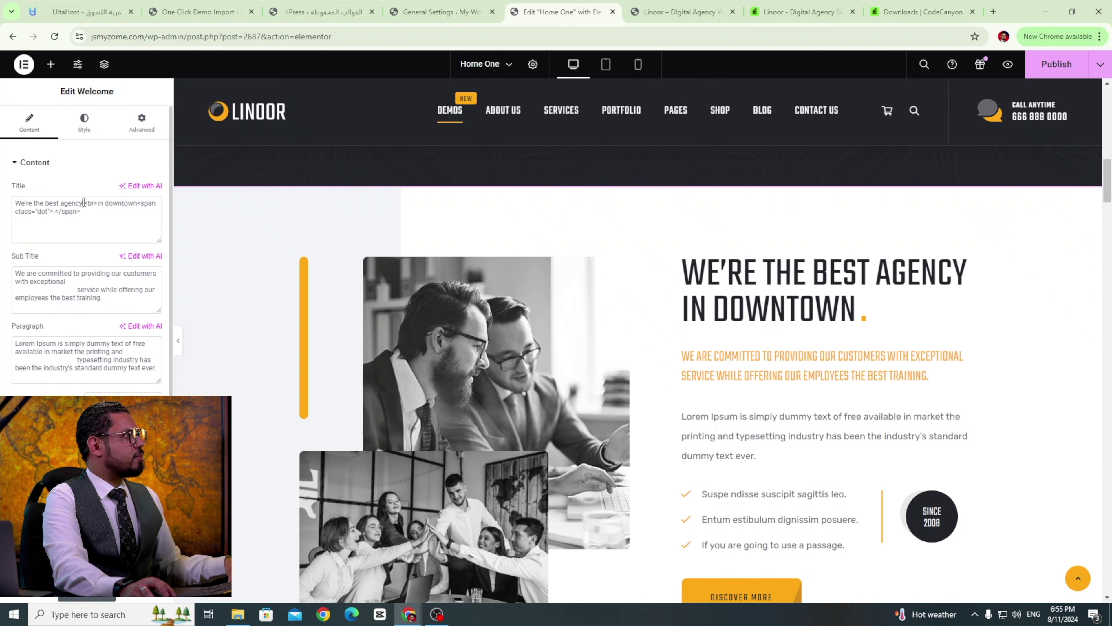
pyautogui.write('dsdsdsd')
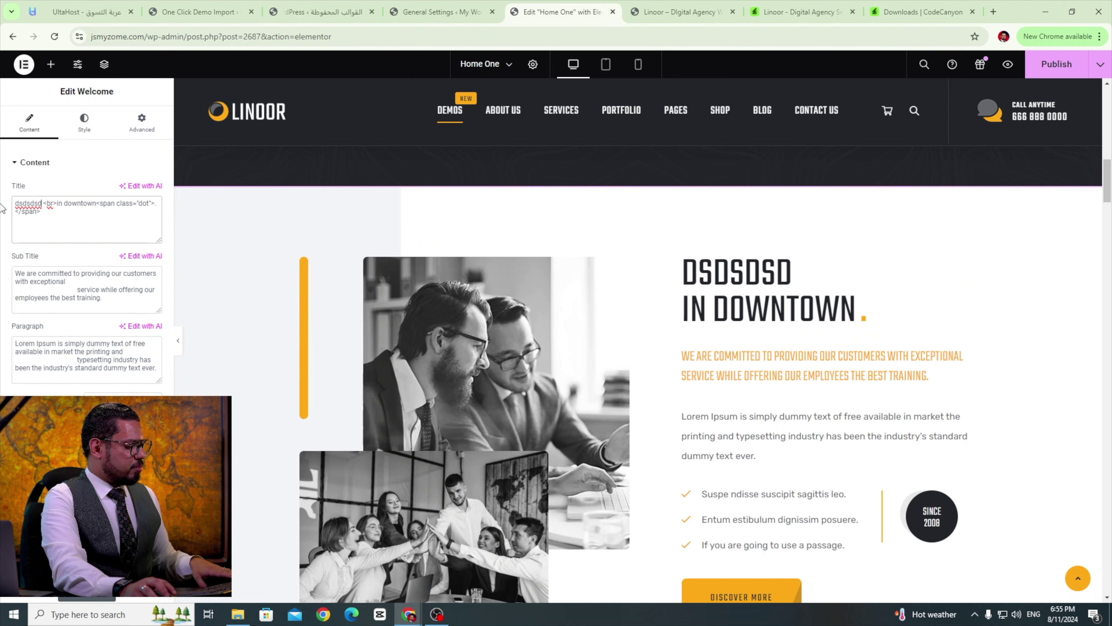
pyautogui.press('BackSpace')
pyautogui.press('BackSpace')
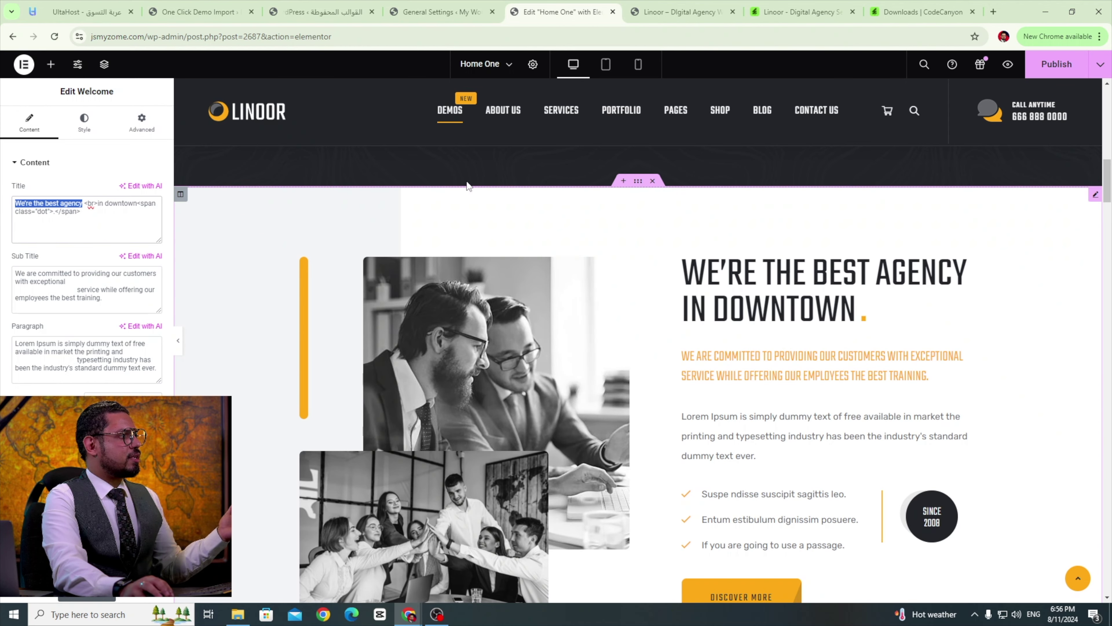
pyautogui.scroll(-3, 86, 263)
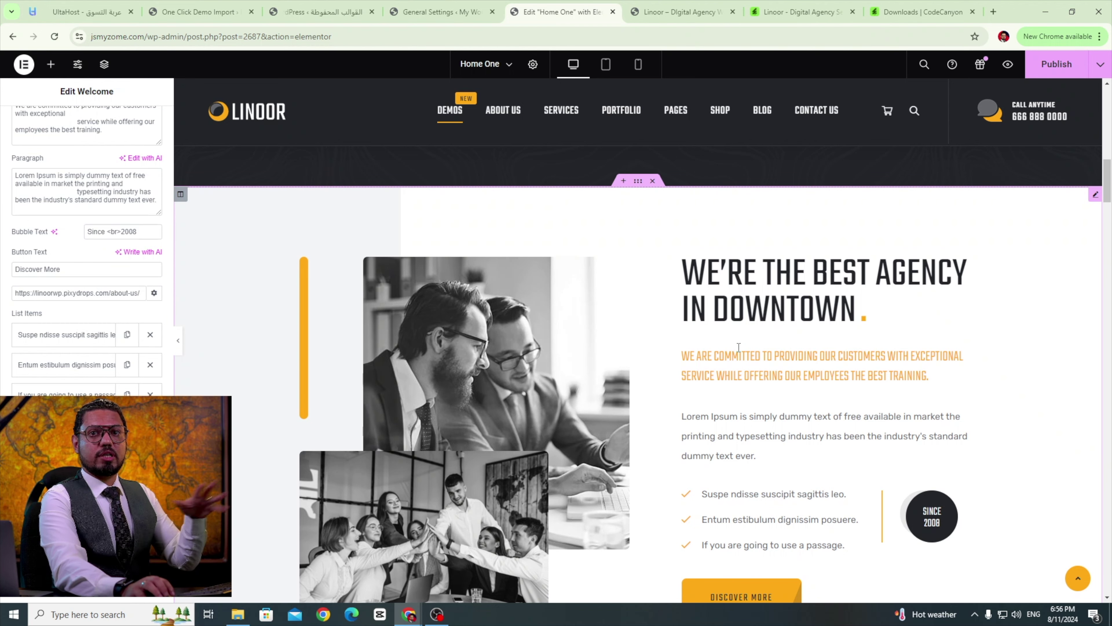
pyautogui.scroll(12, 745, 364)
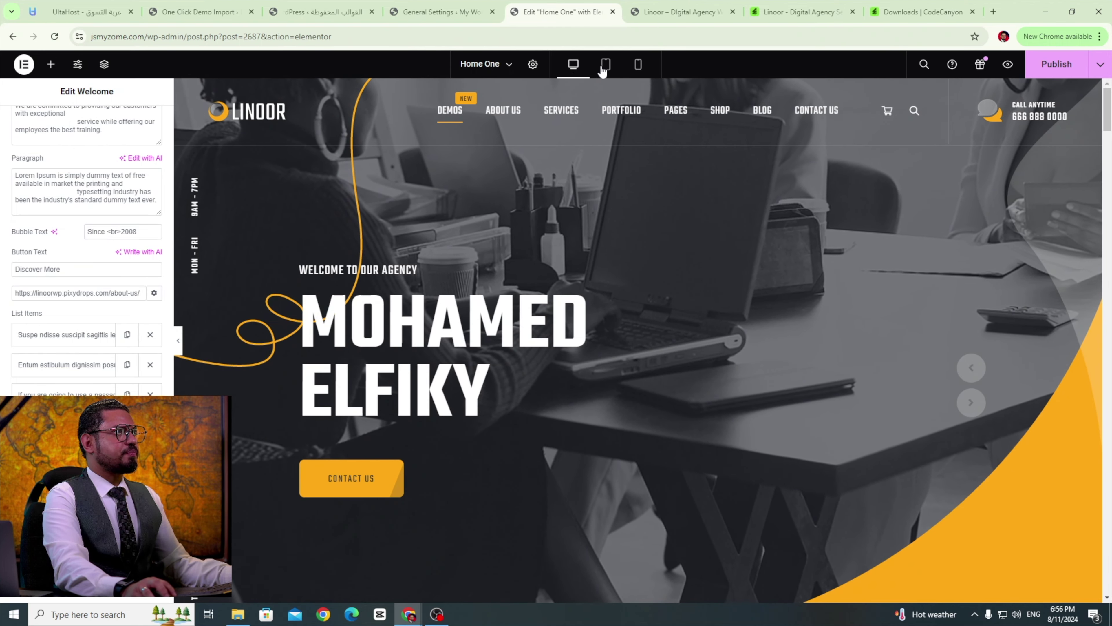
pyautogui.click(606, 66)
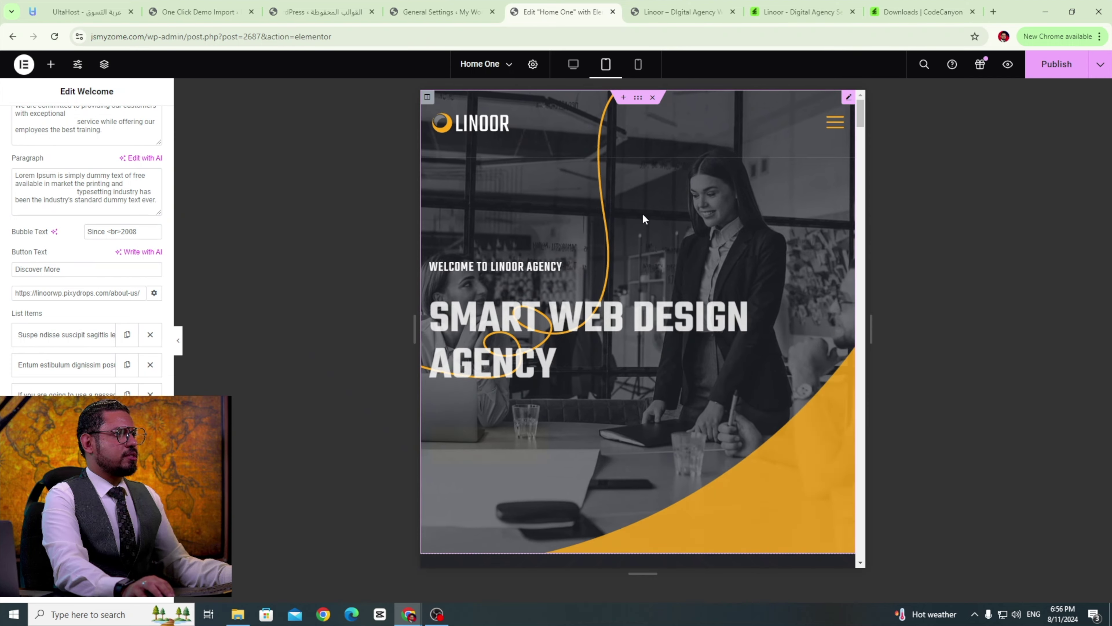
pyautogui.scroll(-5, 665, 197)
pyautogui.scroll(-15, 678, 243)
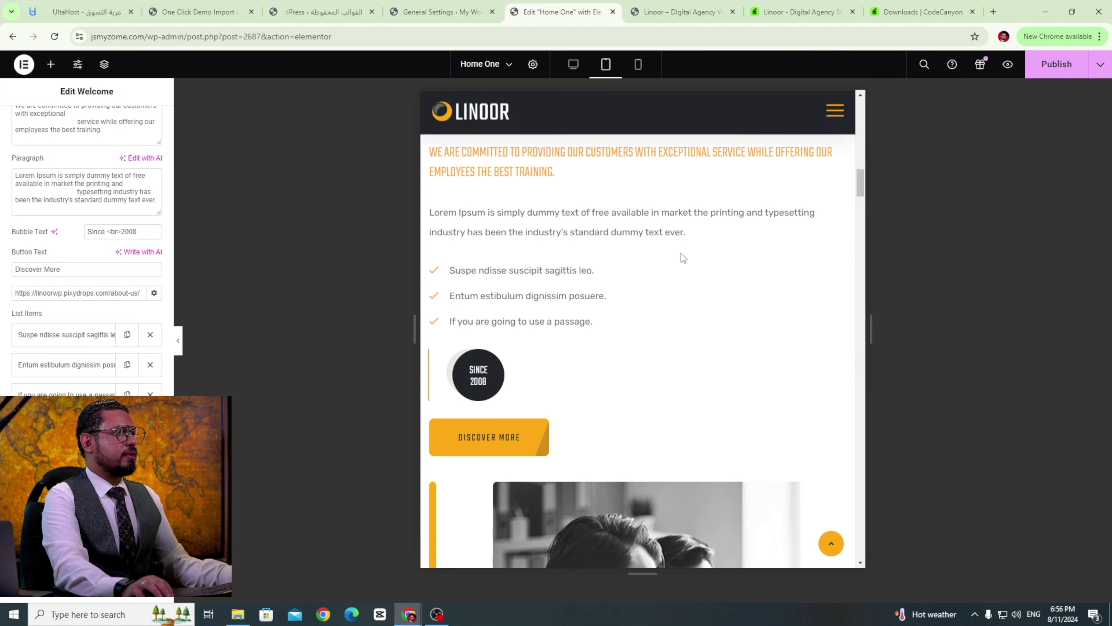
pyautogui.scroll(-10, 684, 254)
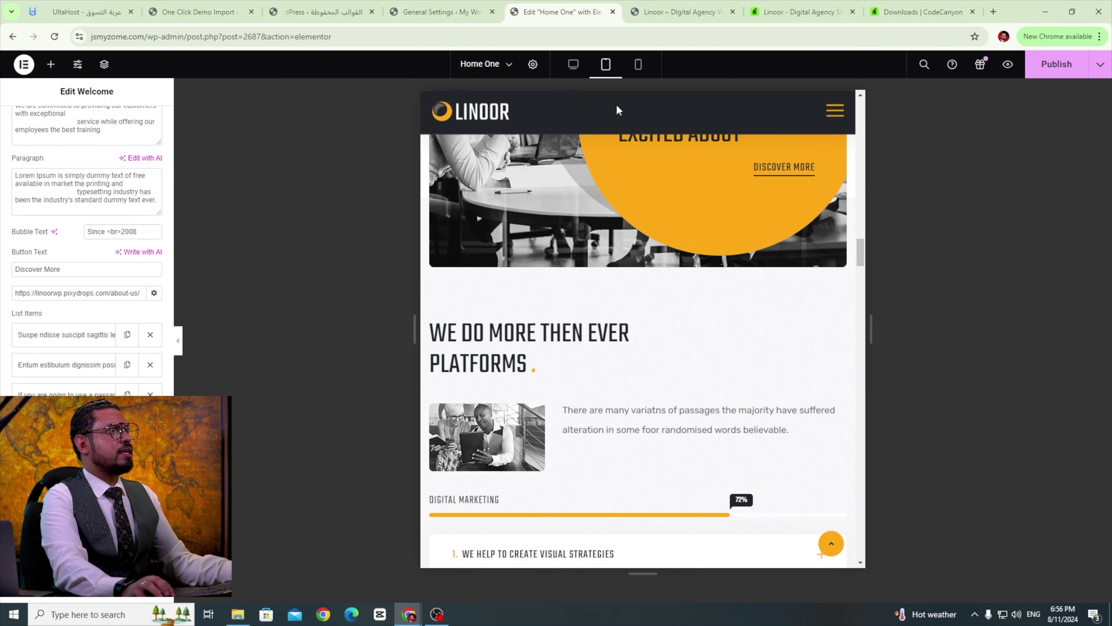
pyautogui.click(638, 67)
pyautogui.scroll(10, 673, 233)
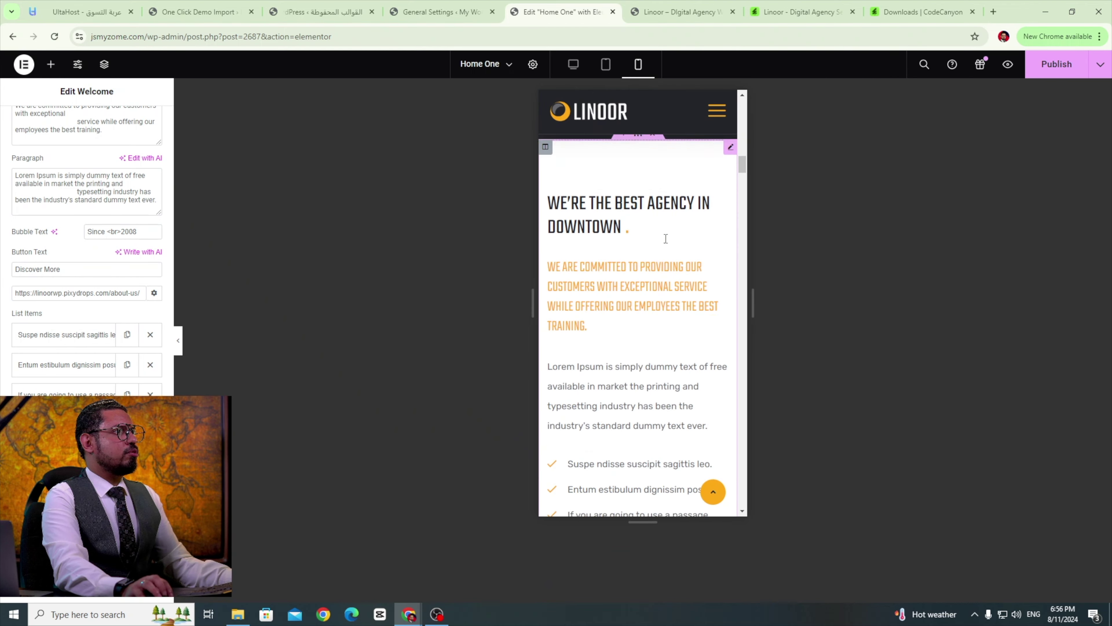
pyautogui.scroll(10, 662, 240)
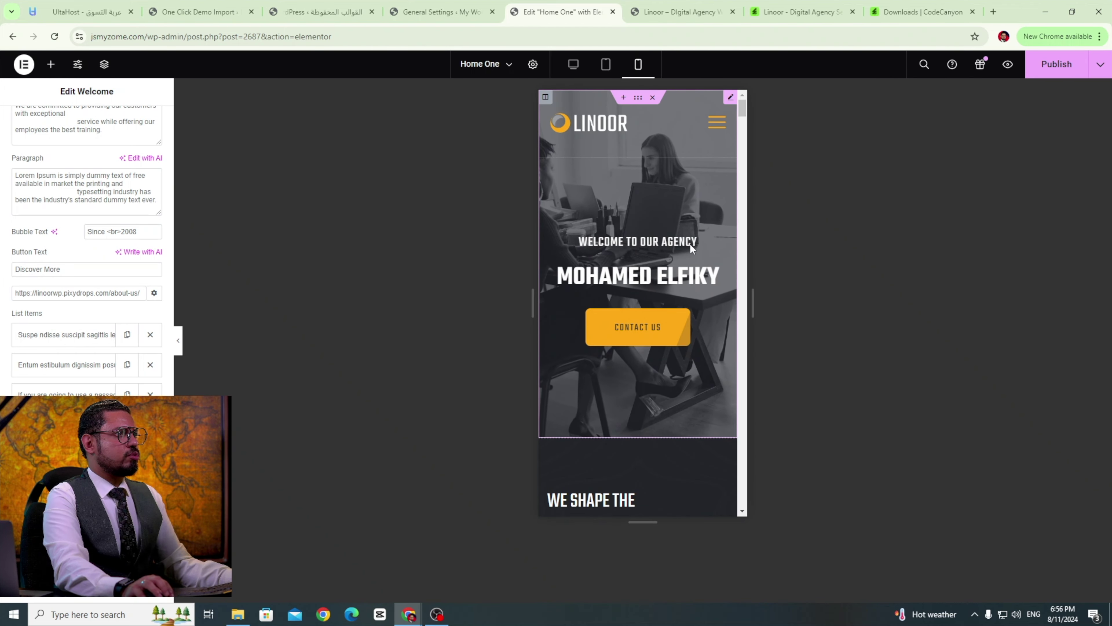
pyautogui.scroll(-10, 658, 335)
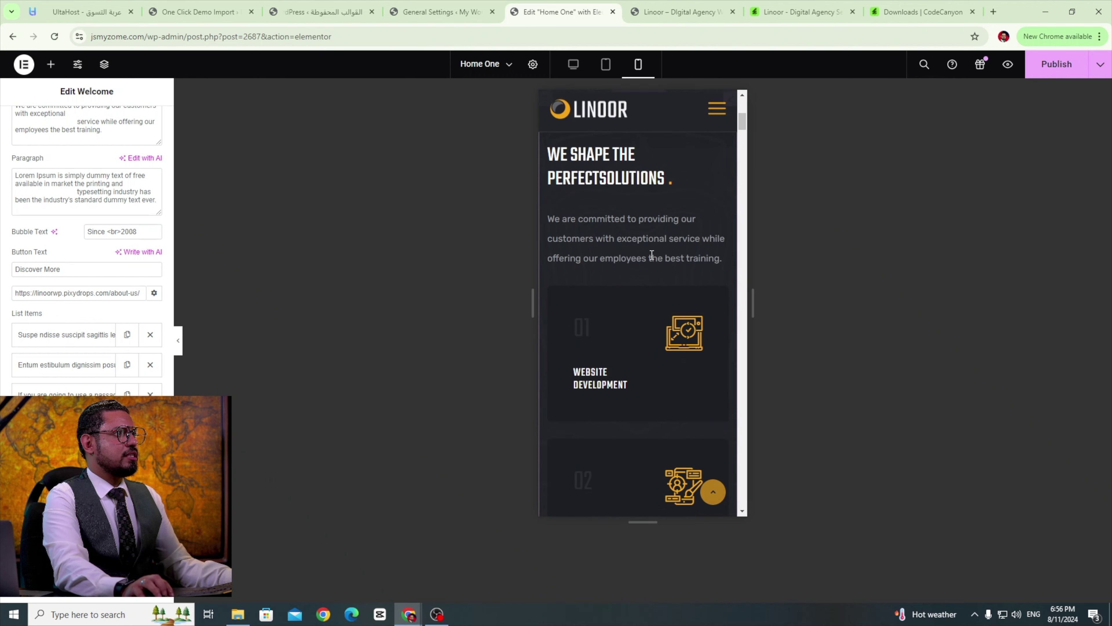
pyautogui.scroll(-10, 655, 256)
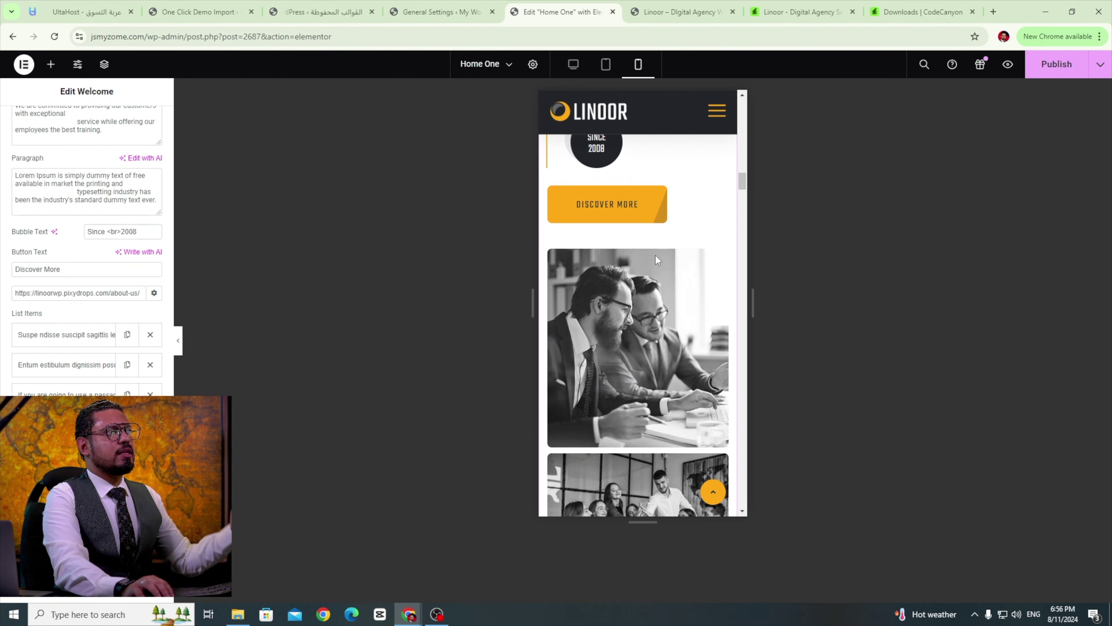
pyautogui.scroll(-5, 653, 260)
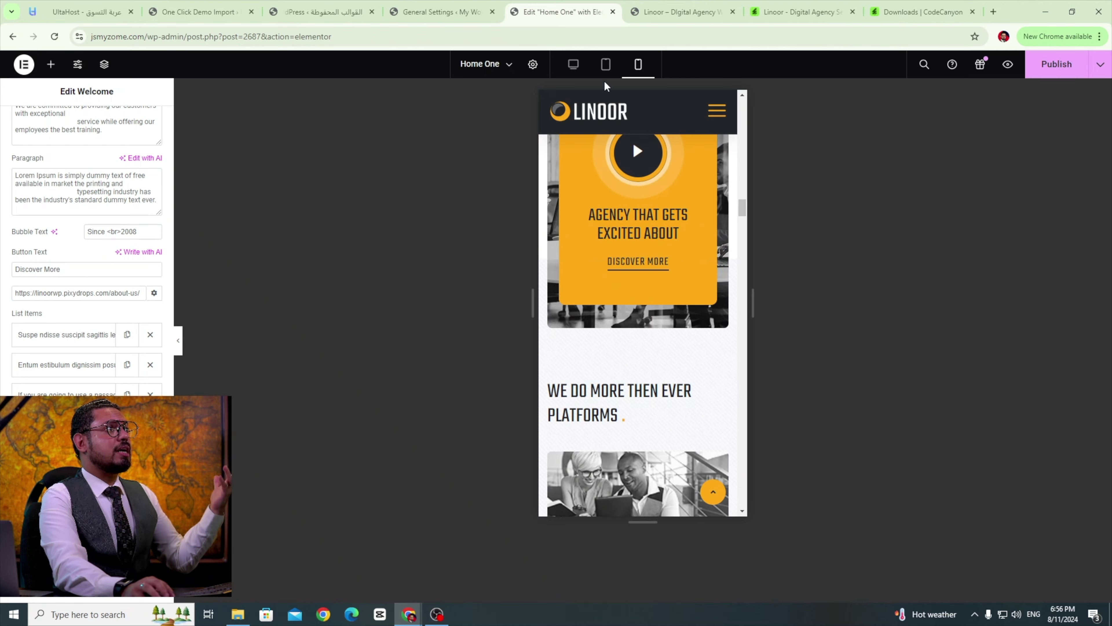
pyautogui.click(574, 64)
pyautogui.scroll(10, 734, 201)
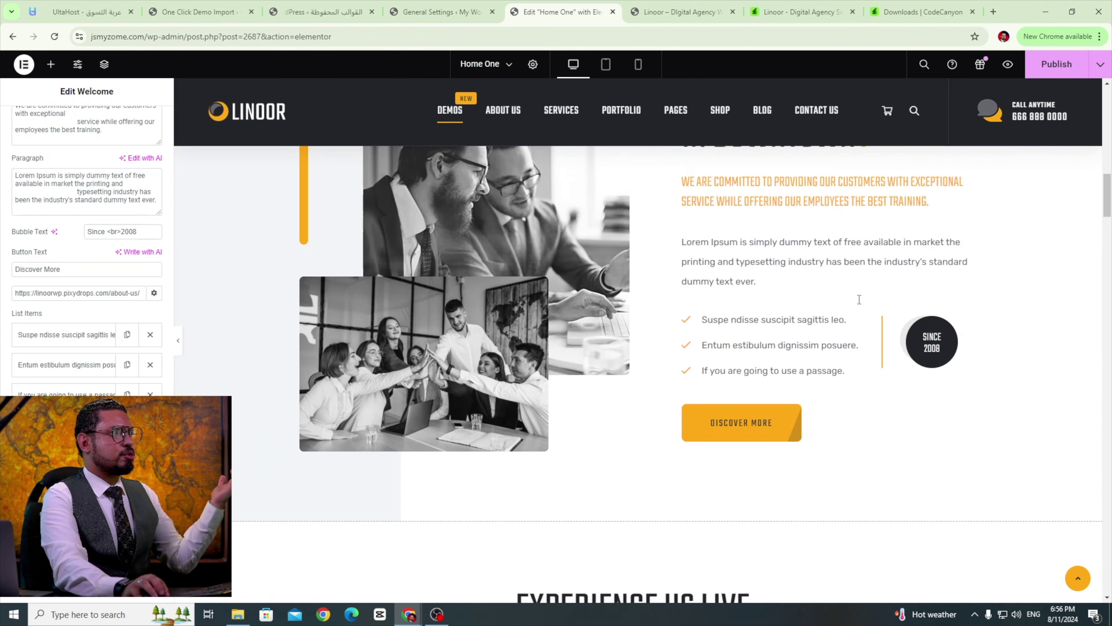
# Scroll to the 'We're trusted by more than 6260 clients' heading and load its widget settings in Elementor.
pyautogui.scroll(-5, 899, 327)
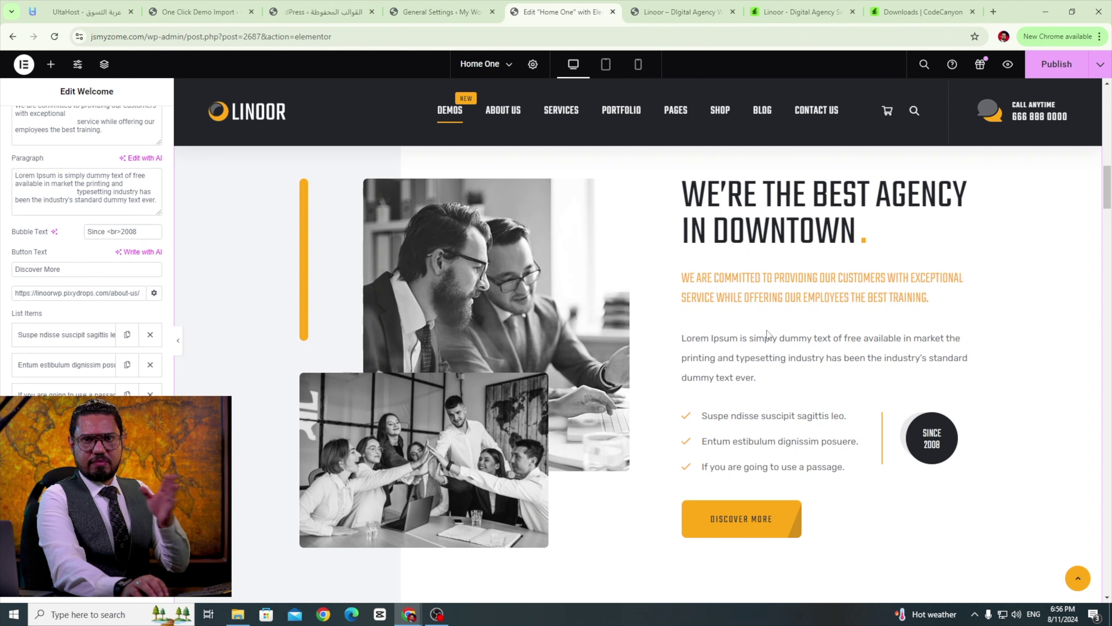
pyautogui.scroll(-11, 864, 370)
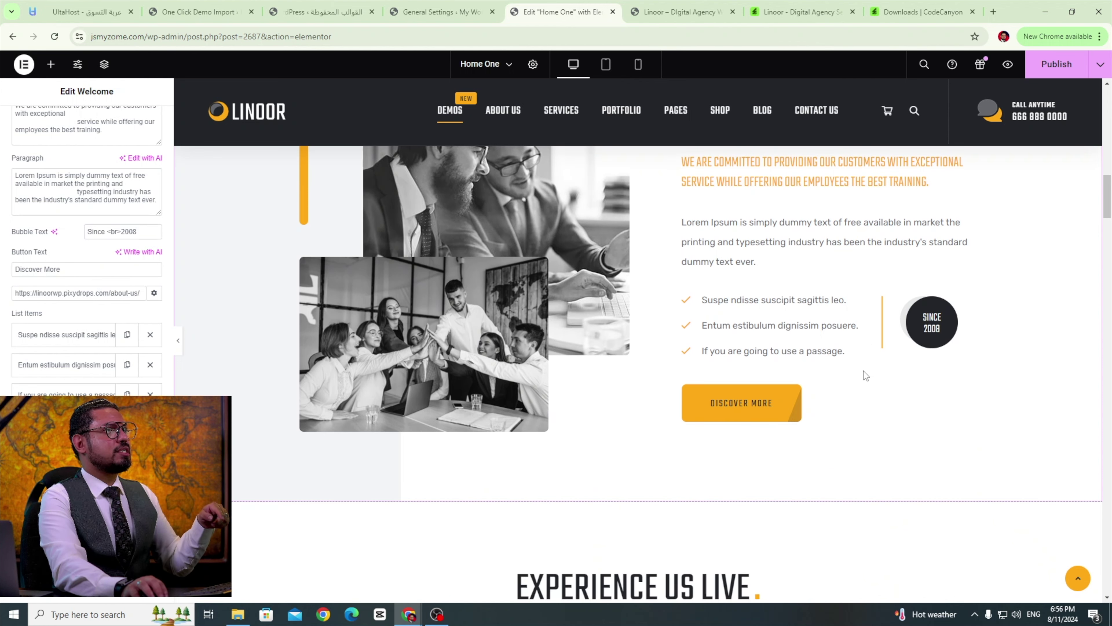
pyautogui.scroll(-11, 807, 378)
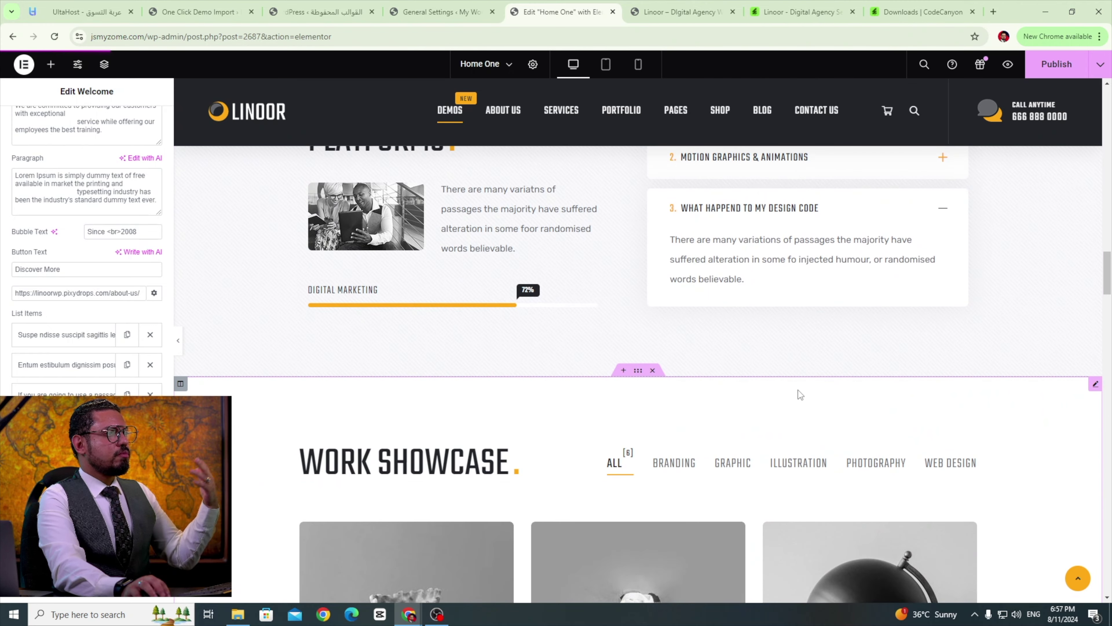
pyautogui.scroll(-5, 798, 389)
pyautogui.scroll(-6, 789, 392)
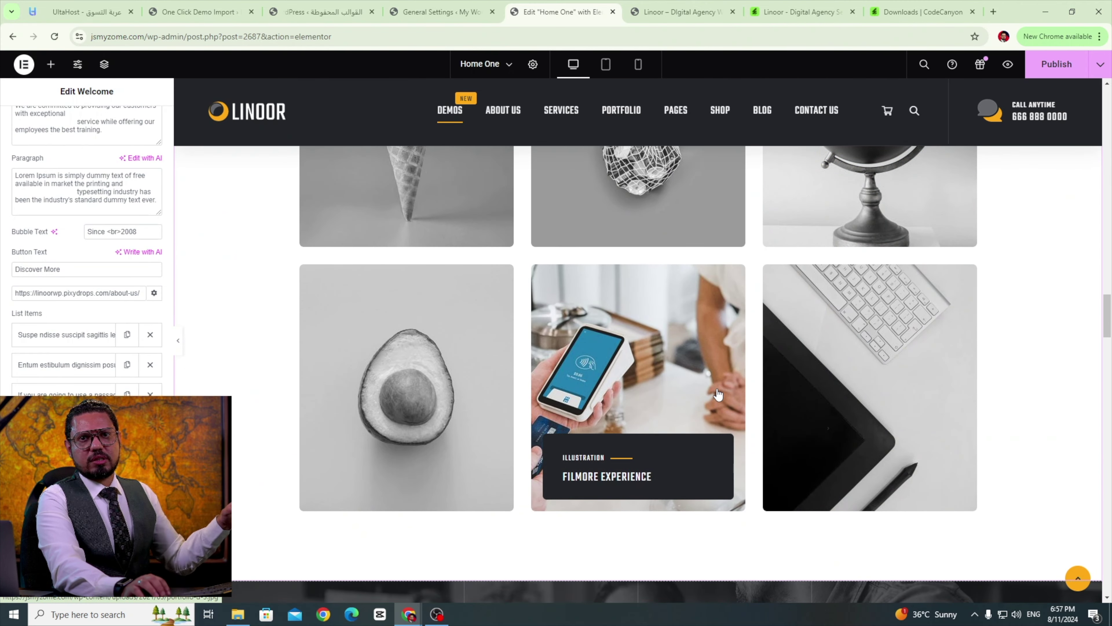
pyautogui.scroll(-9, 749, 377)
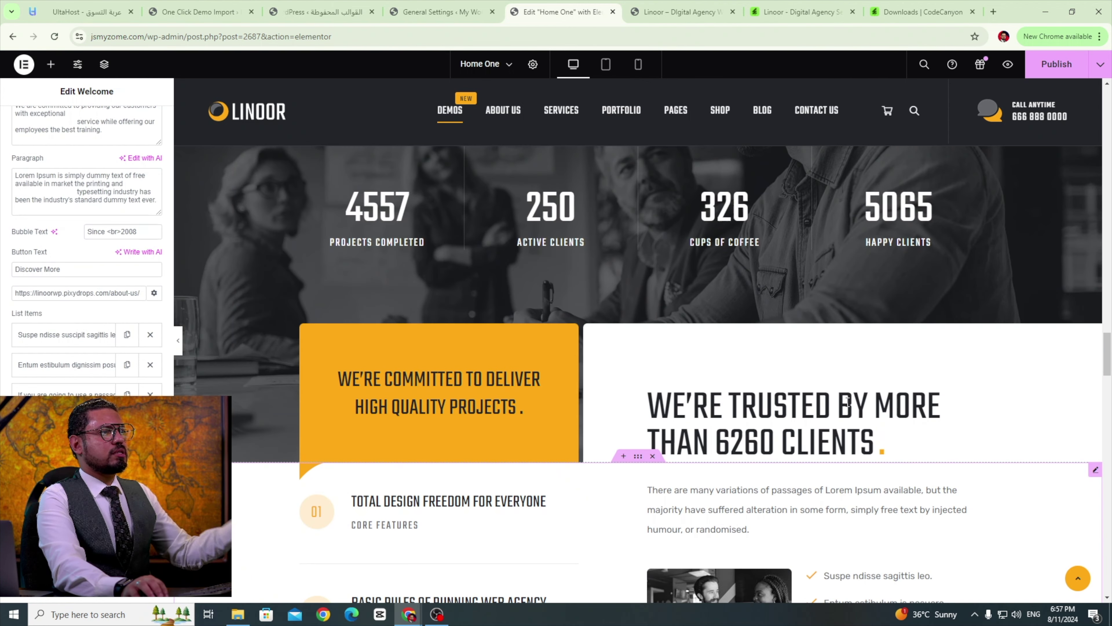
pyautogui.click(848, 401)
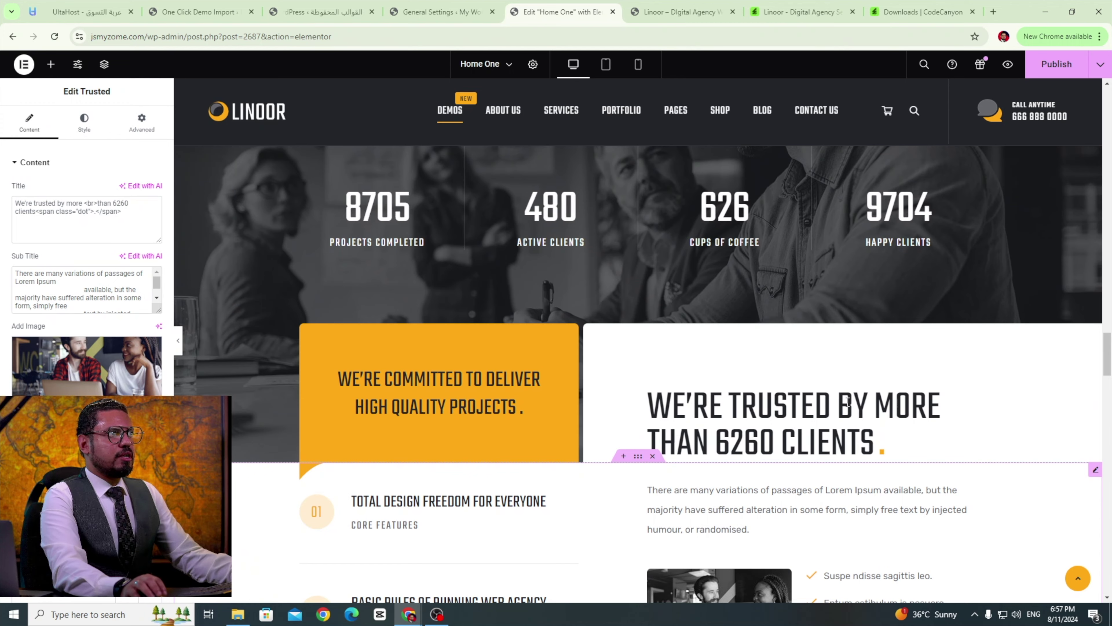
# Scroll the demo homepage preview down to the footer and back up.
pyautogui.scroll(-15, 848, 402)
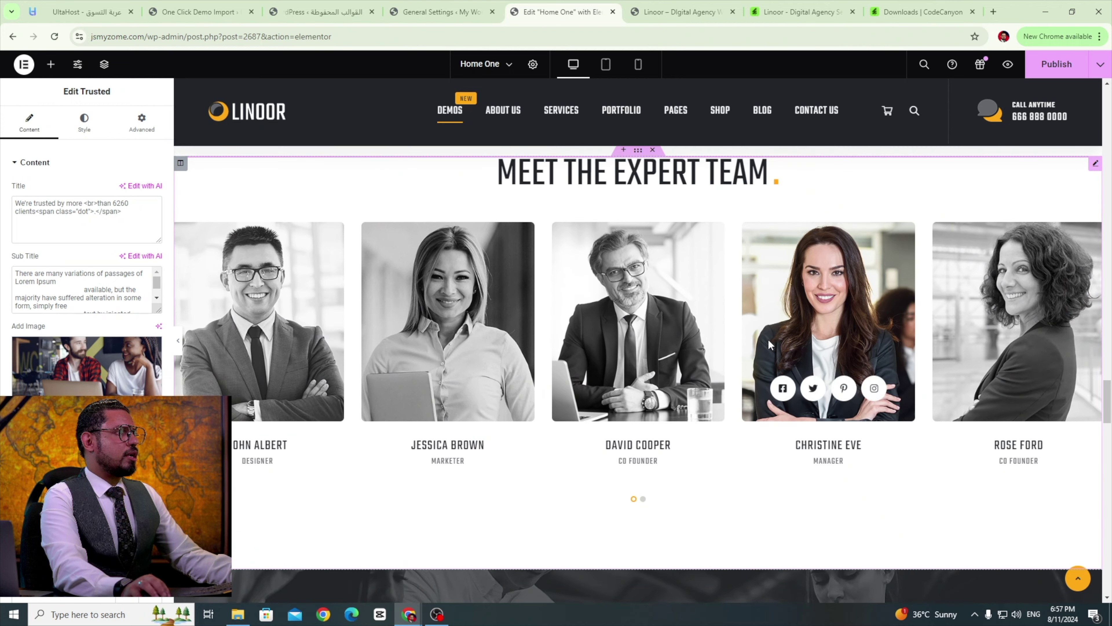
pyautogui.scroll(-10, 722, 428)
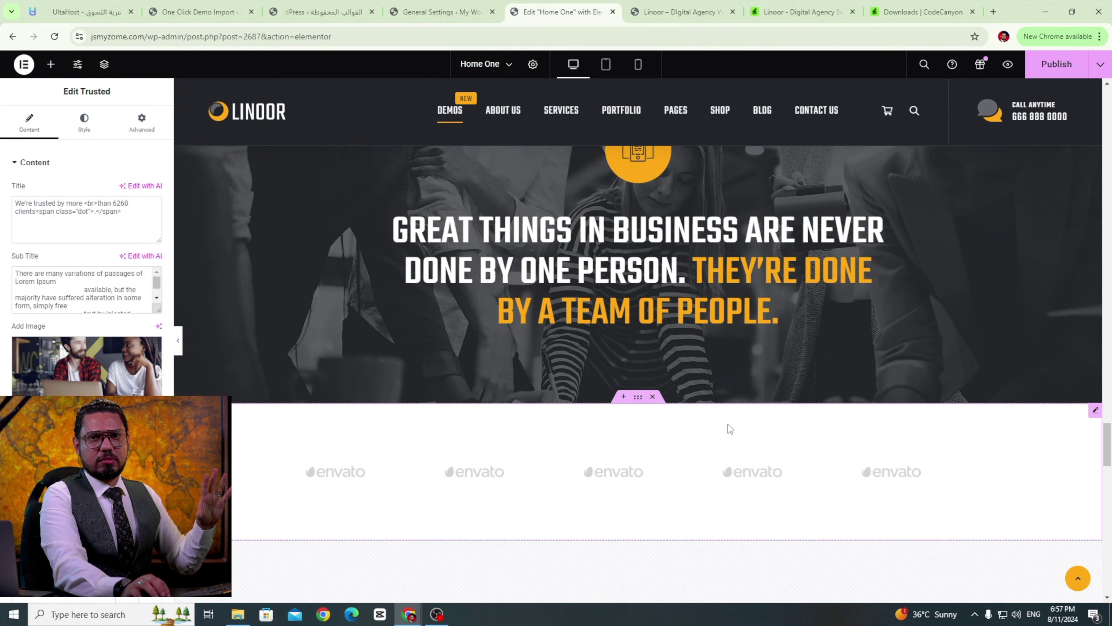
pyautogui.scroll(-10, 727, 428)
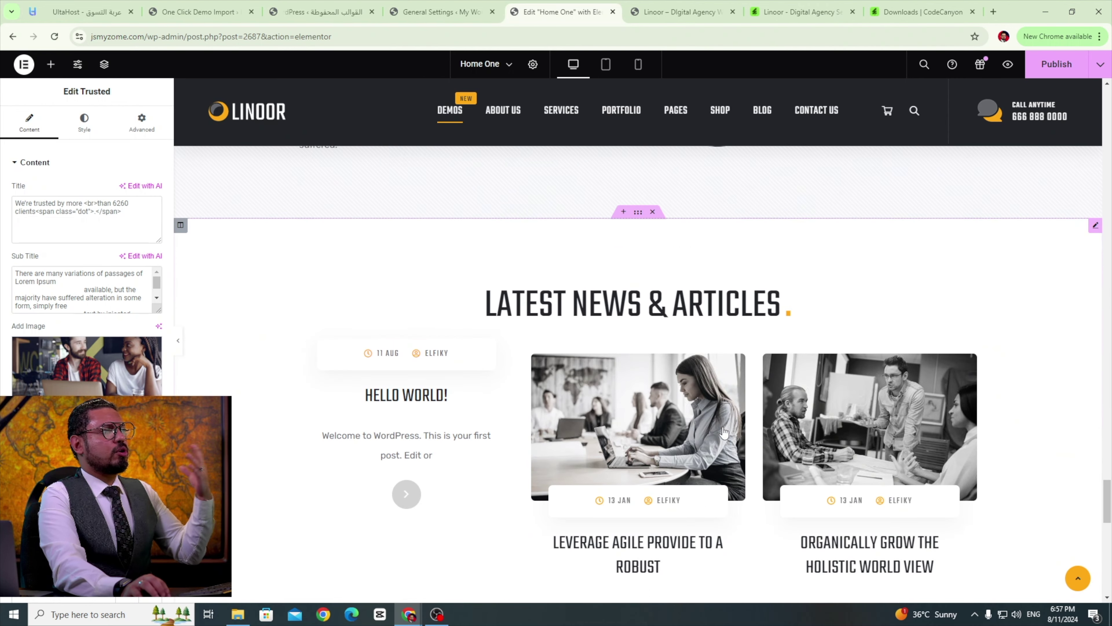
pyautogui.scroll(-15, 724, 431)
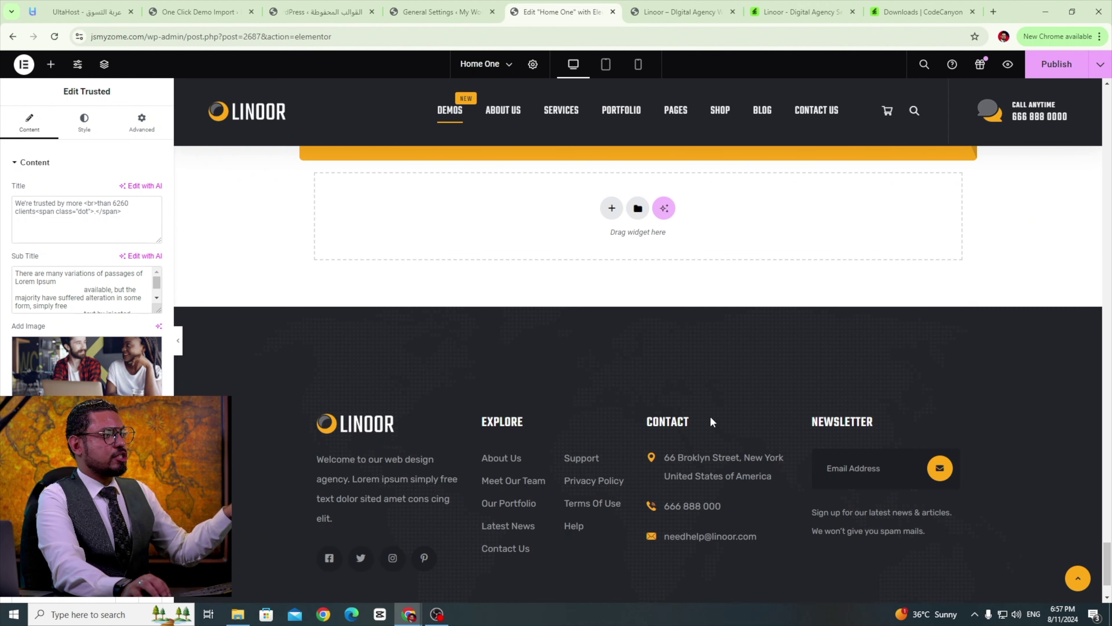
pyautogui.scroll(-2, 715, 421)
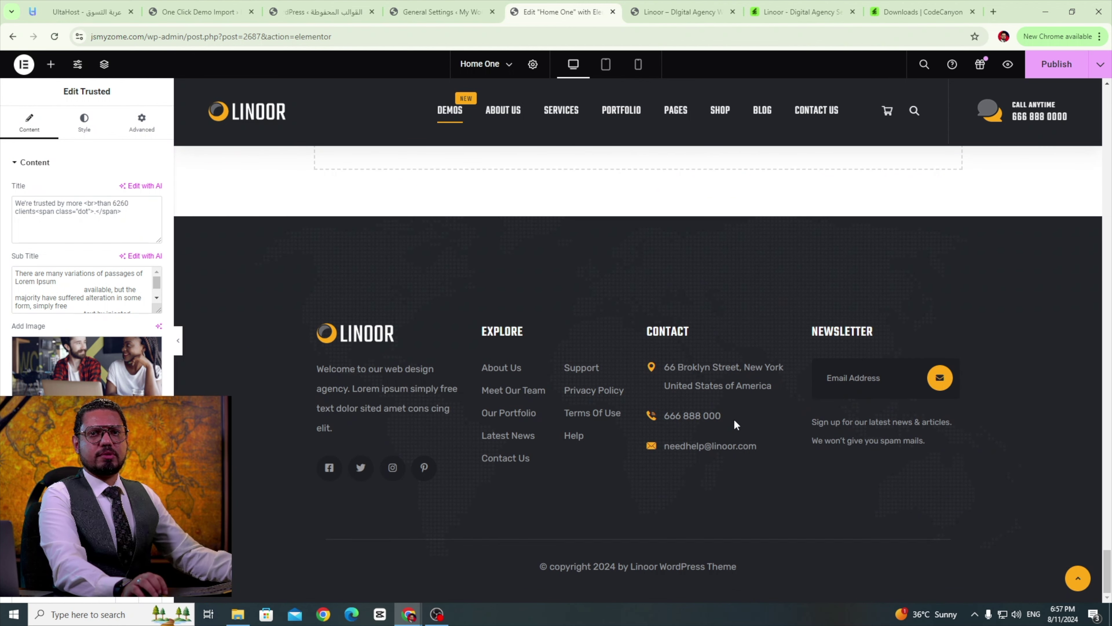
pyautogui.scroll(20, 733, 419)
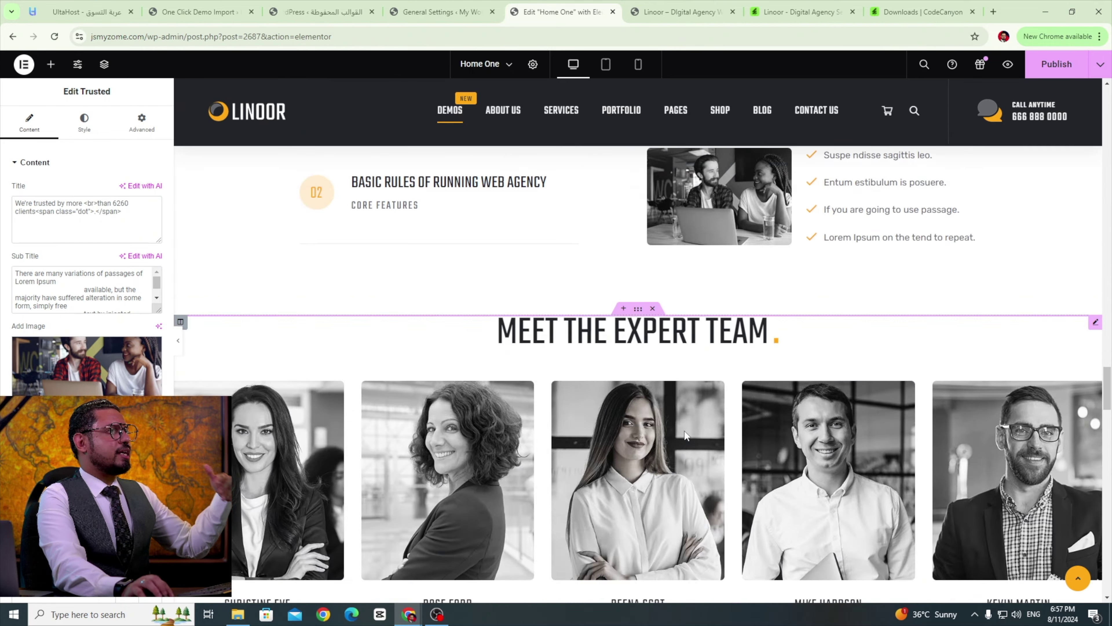
pyautogui.scroll(20, 685, 434)
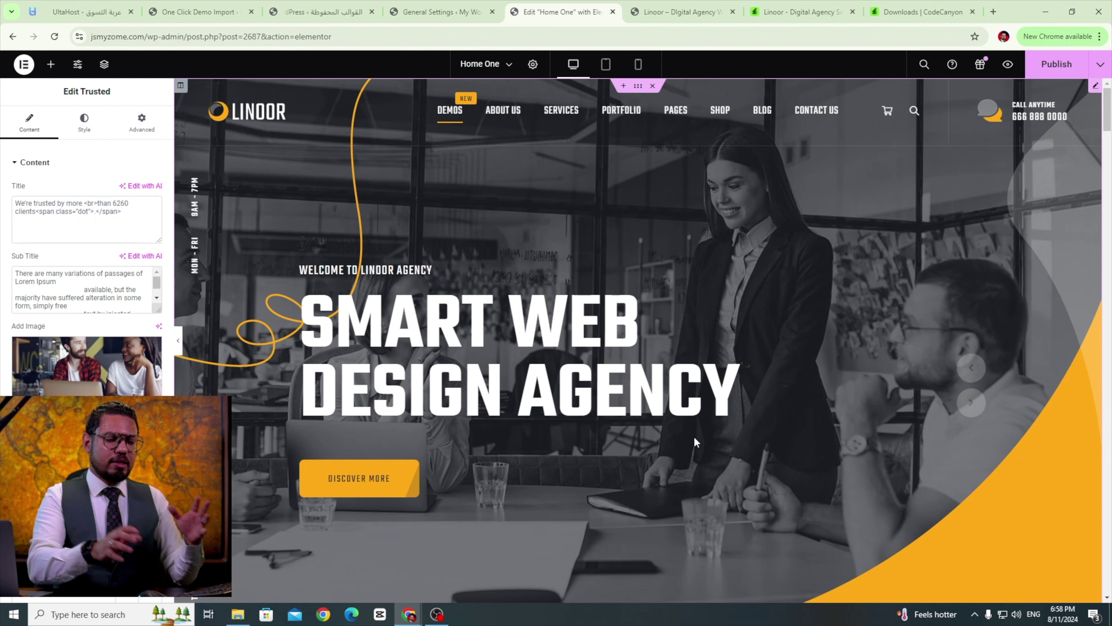
# Browse the Linoor ThemeForest demos and features, then open the Linoor Documentation link.
pyautogui.click(802, 12)
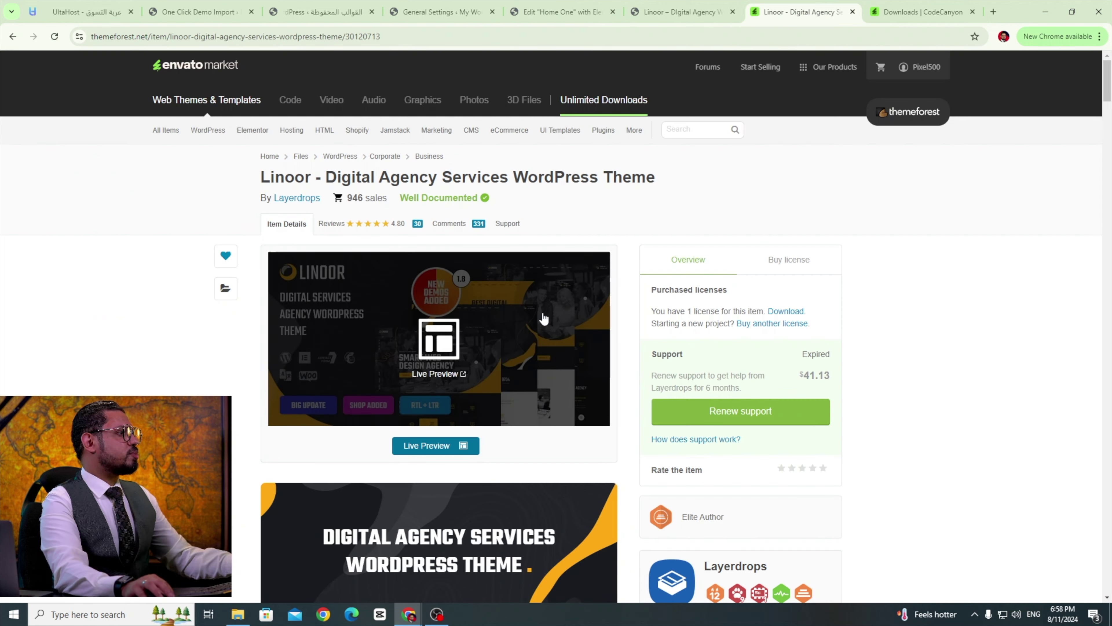
pyautogui.scroll(-15, 543, 318)
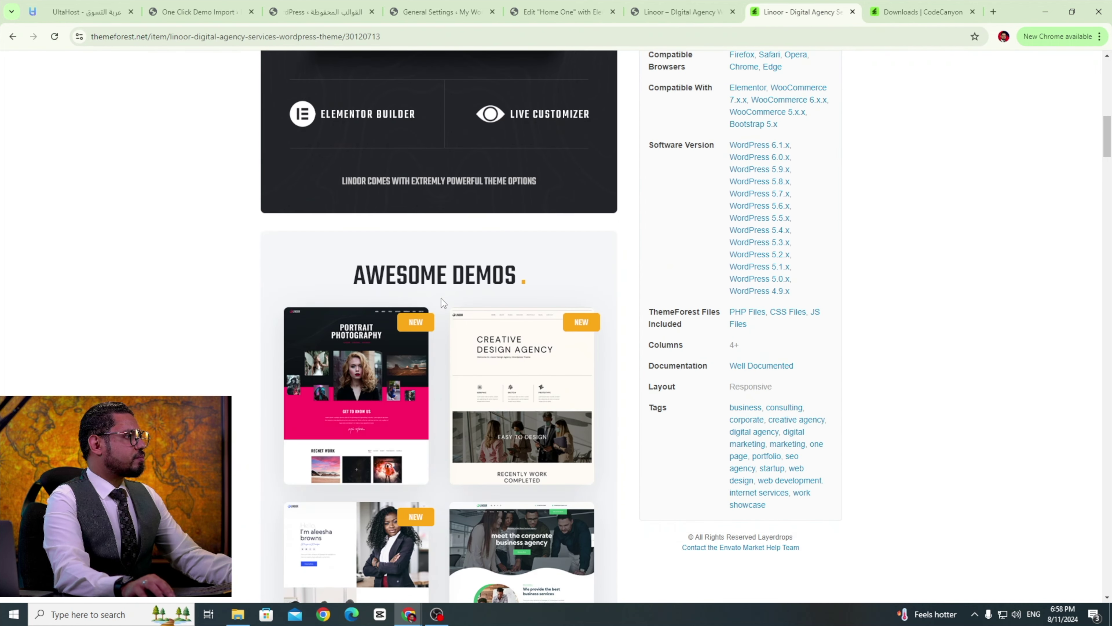
pyautogui.scroll(-20, 441, 299)
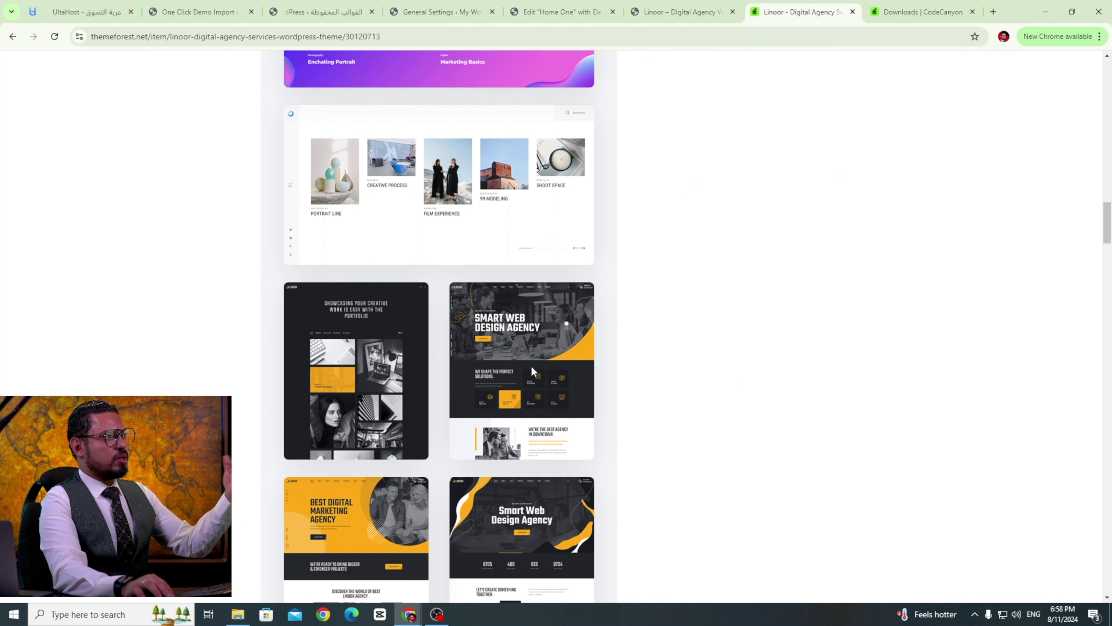
pyautogui.scroll(-15, 532, 372)
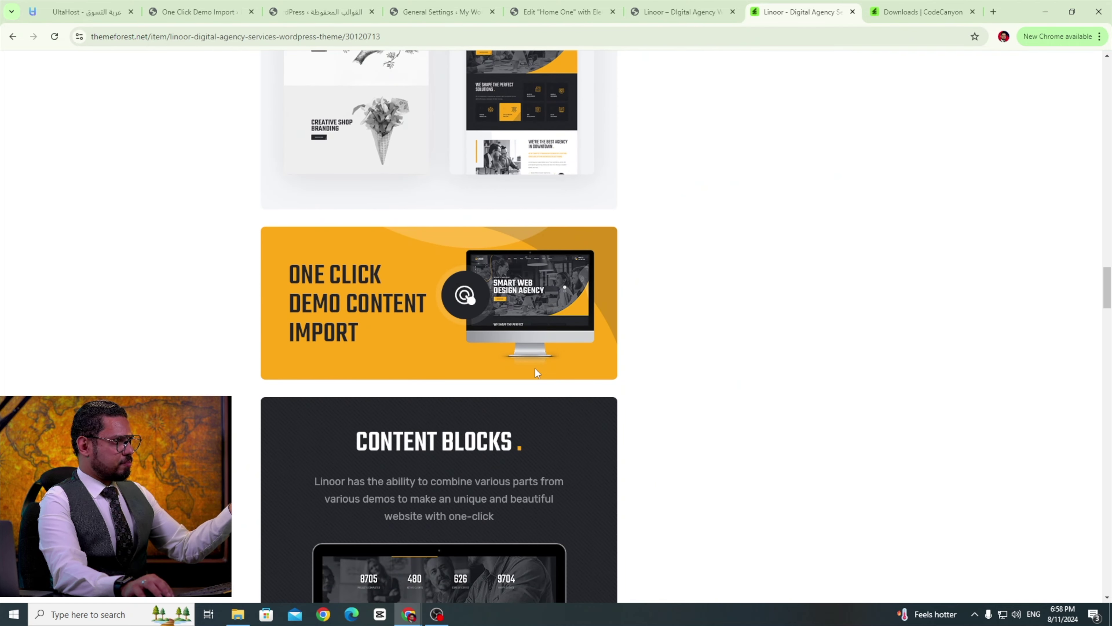
pyautogui.scroll(-10, 522, 369)
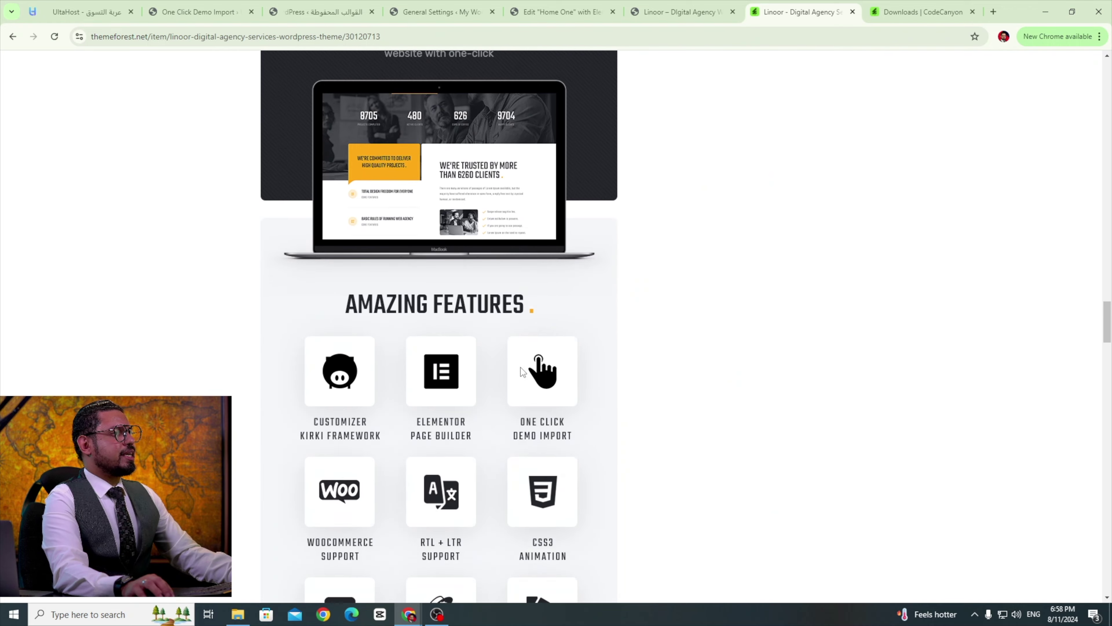
pyautogui.scroll(-12, 521, 370)
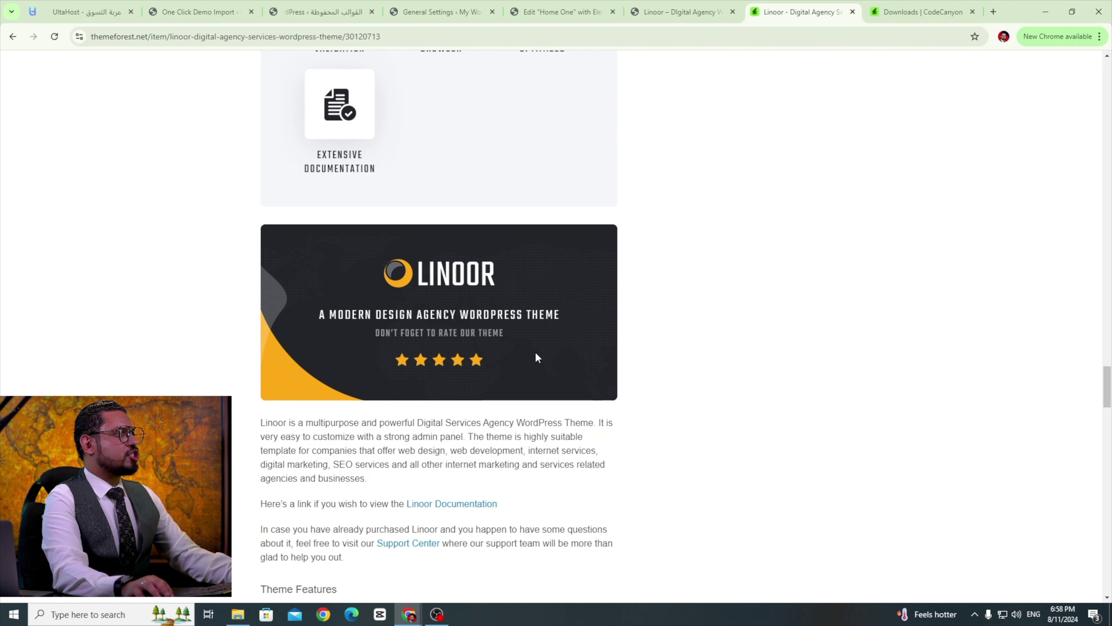
pyautogui.scroll(-4, 552, 363)
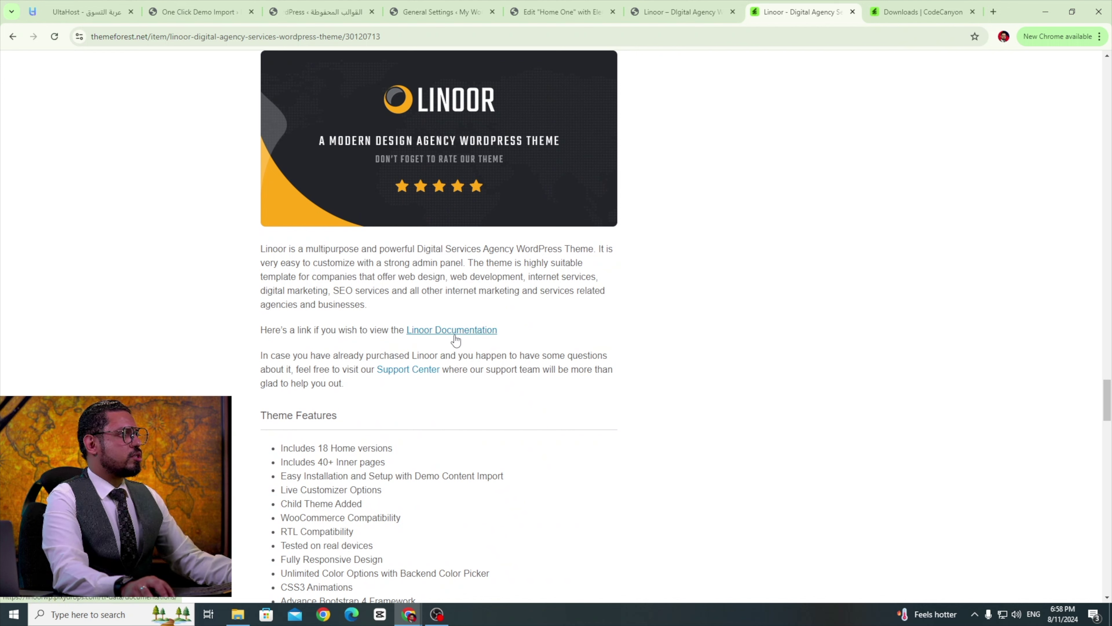
pyautogui.click(469, 335)
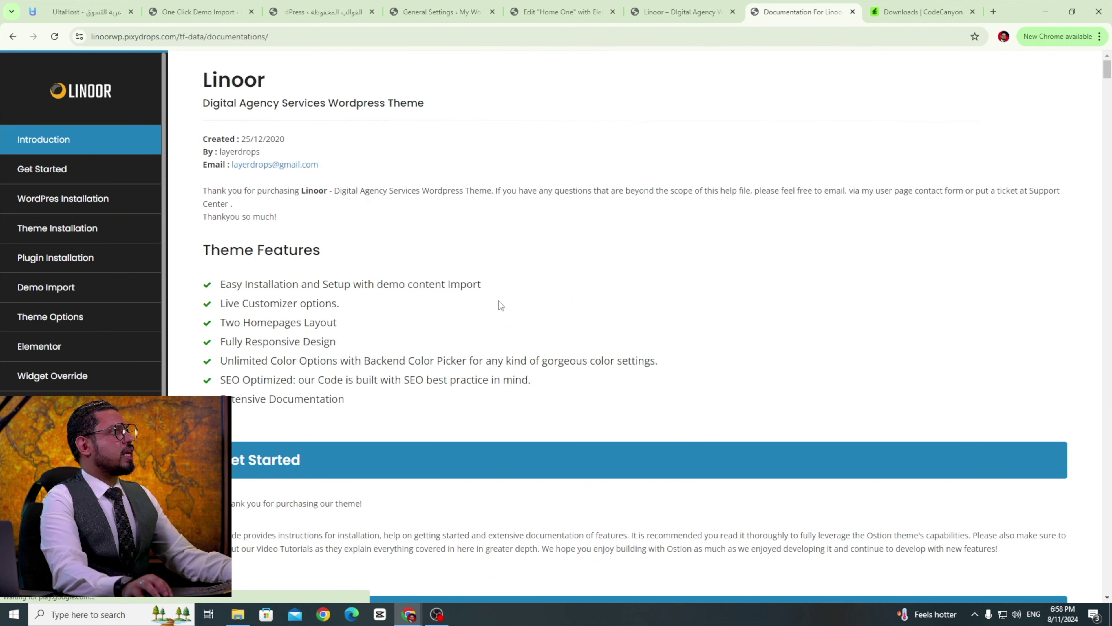
# Jump to Get Started and play the embedded WordPress installation video.
pyautogui.click(47, 170)
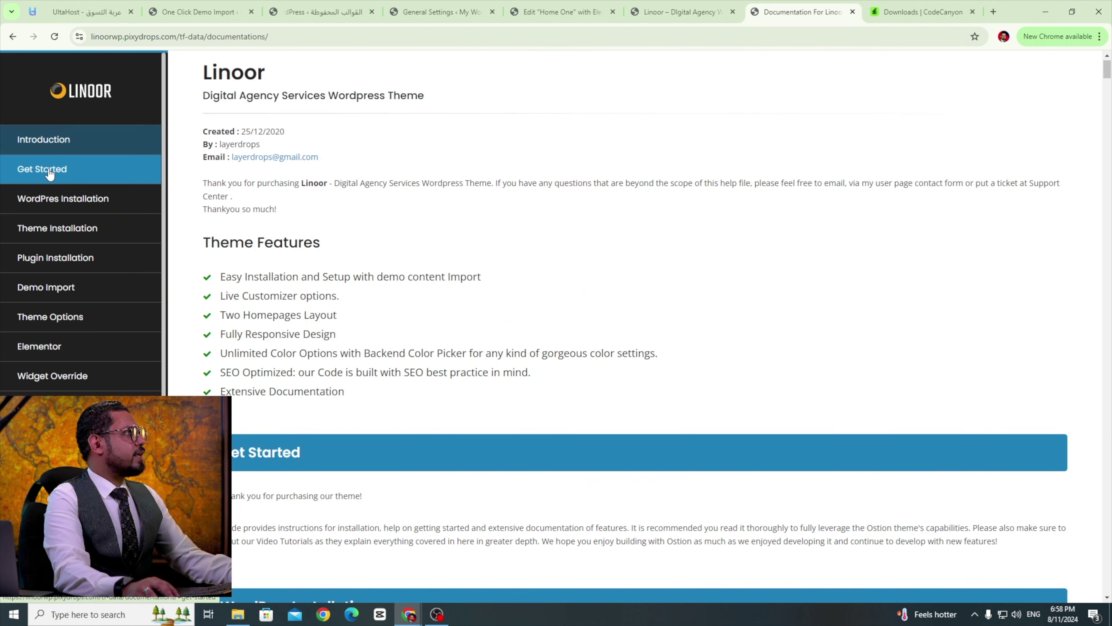
pyautogui.scroll(-4, 334, 217)
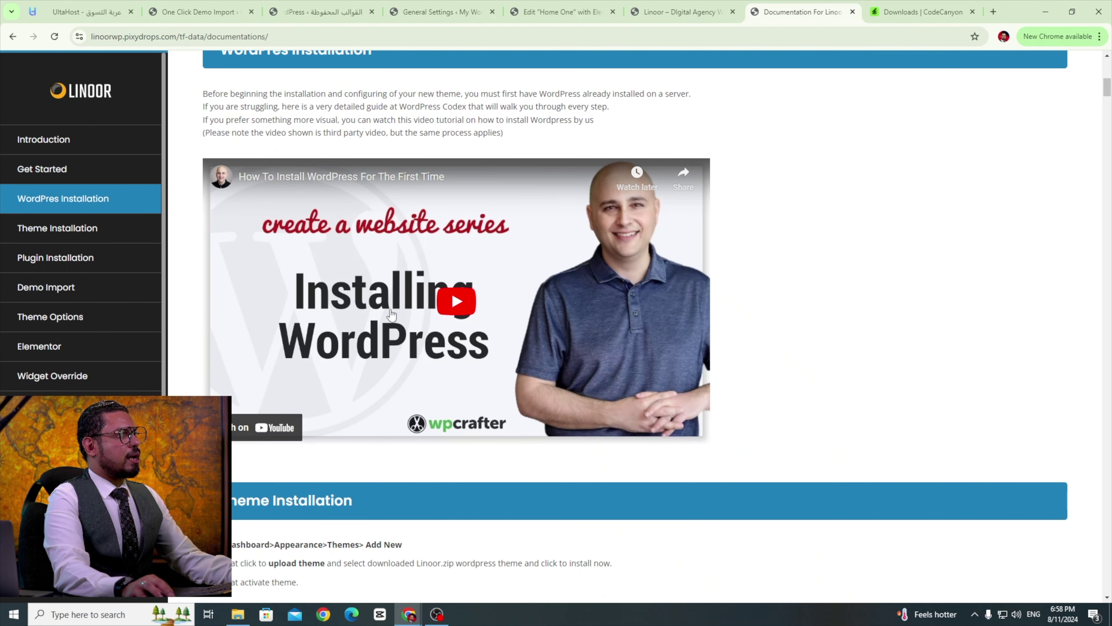
pyautogui.click(452, 291)
pyautogui.scroll(-5, 394, 298)
pyautogui.scroll(-2, 338, 302)
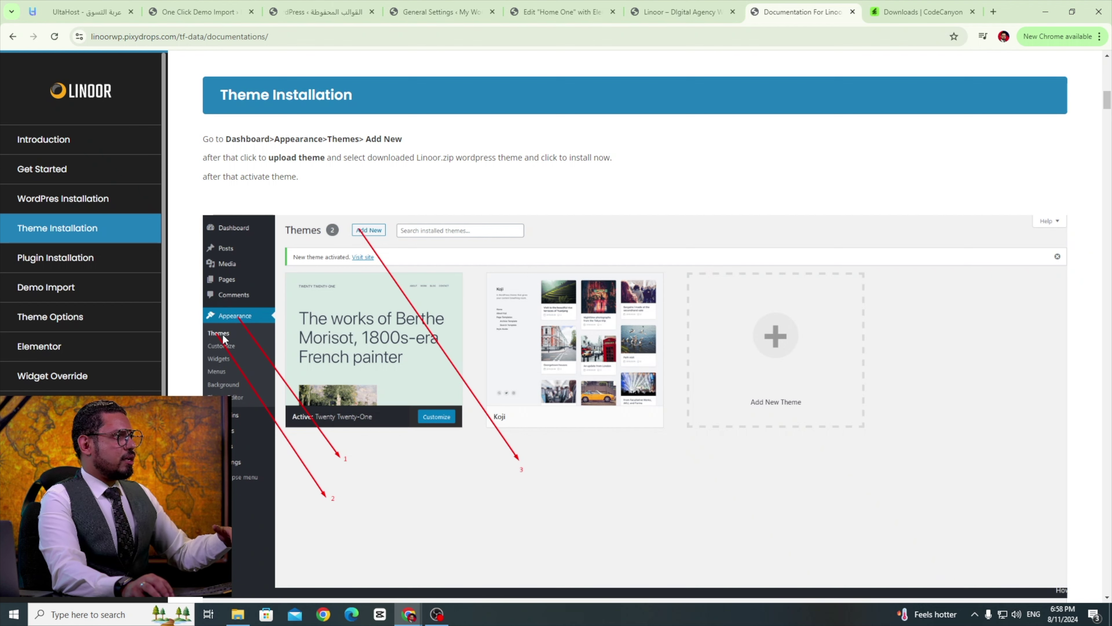
# Read through the Plugins and Demo Import instructions.
pyautogui.scroll(-10, 460, 308)
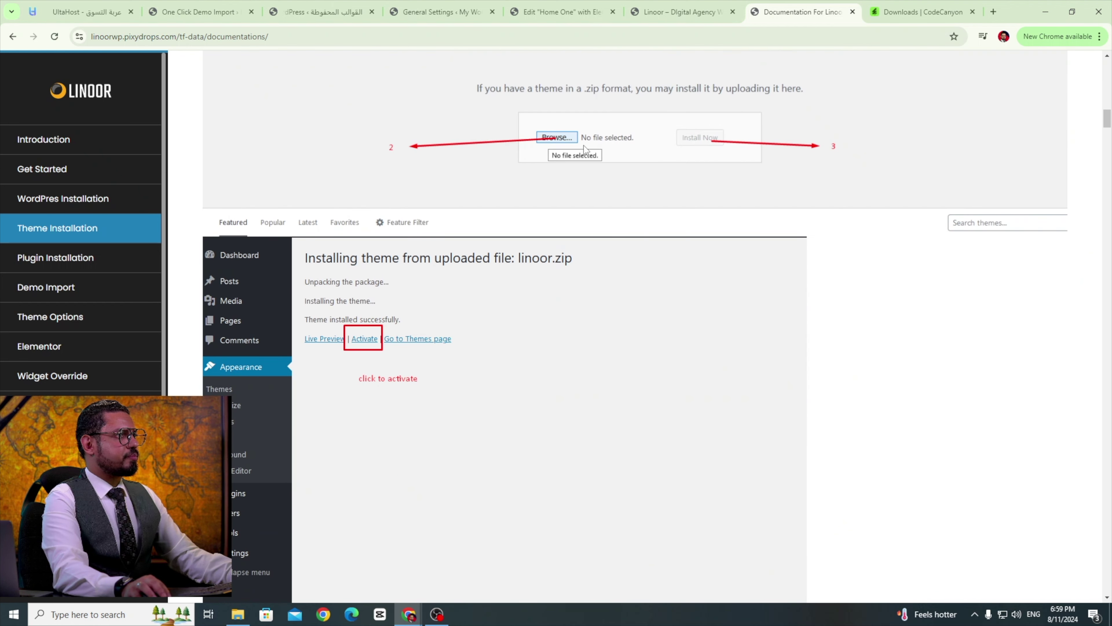
pyautogui.scroll(-8, 411, 353)
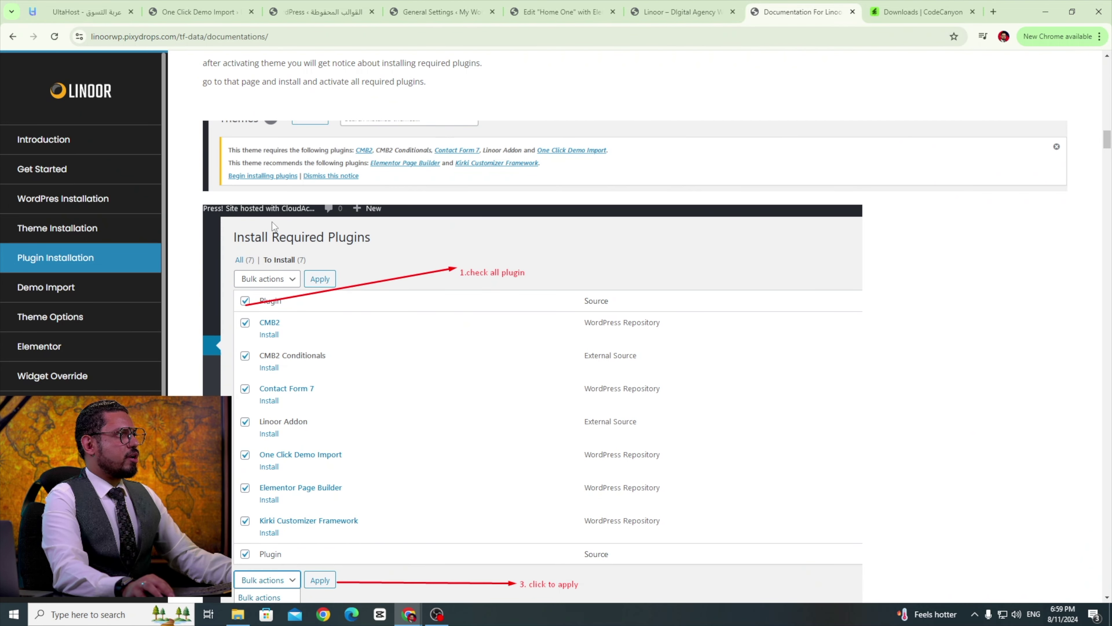
pyautogui.scroll(-10, 307, 236)
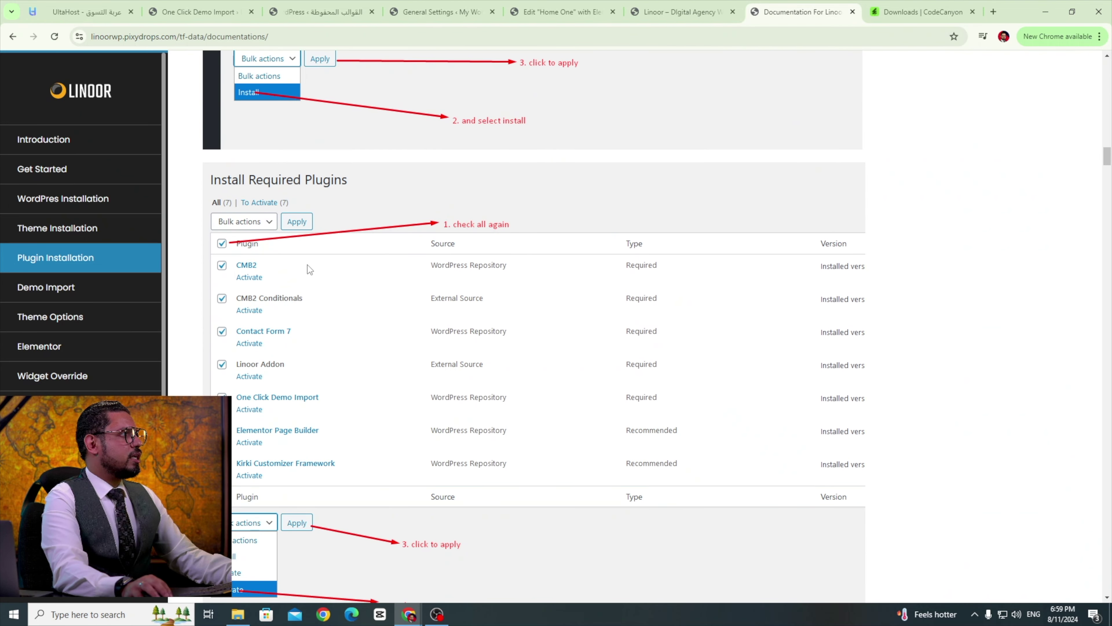
pyautogui.scroll(-12, 417, 384)
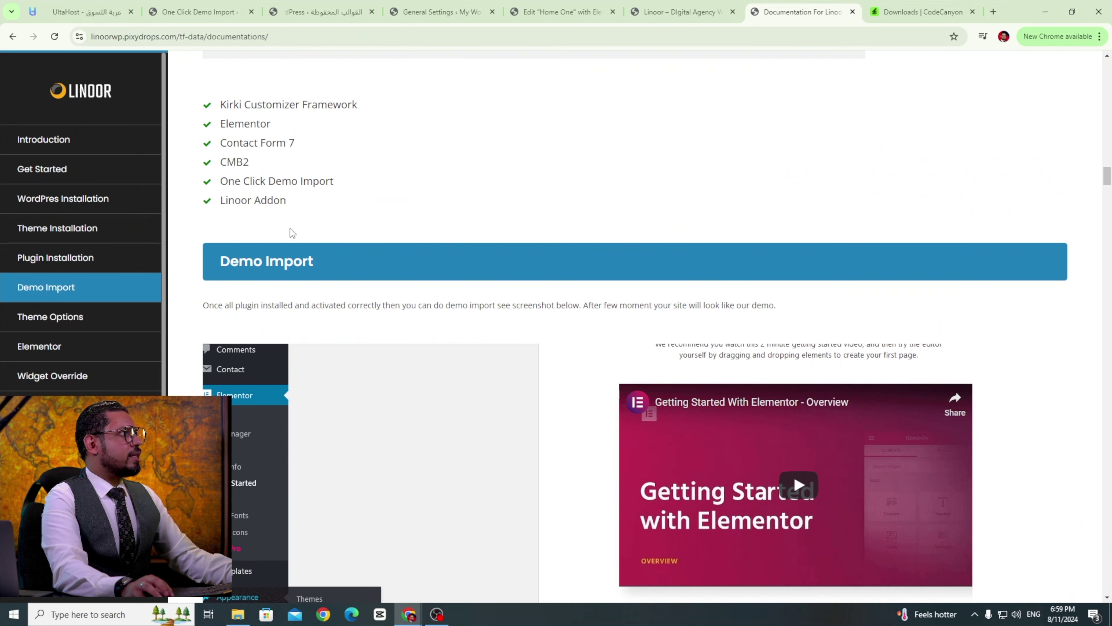
pyautogui.scroll(3, 300, 243)
pyautogui.scroll(-6, 299, 243)
pyautogui.scroll(-3, 438, 335)
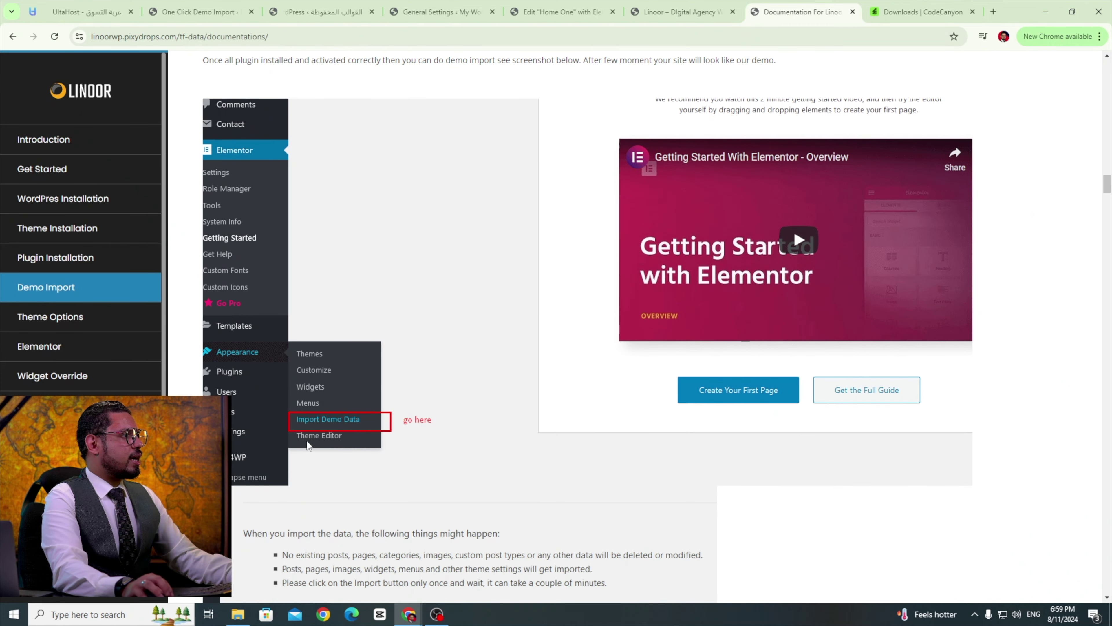
pyautogui.scroll(-12, 362, 428)
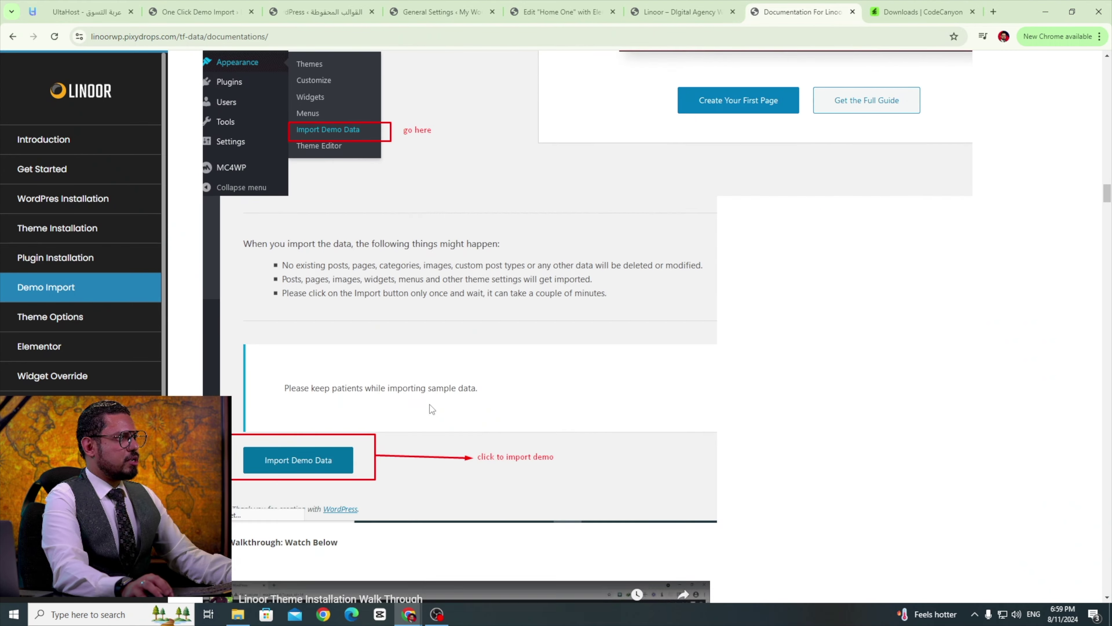
pyautogui.scroll(-5, 515, 245)
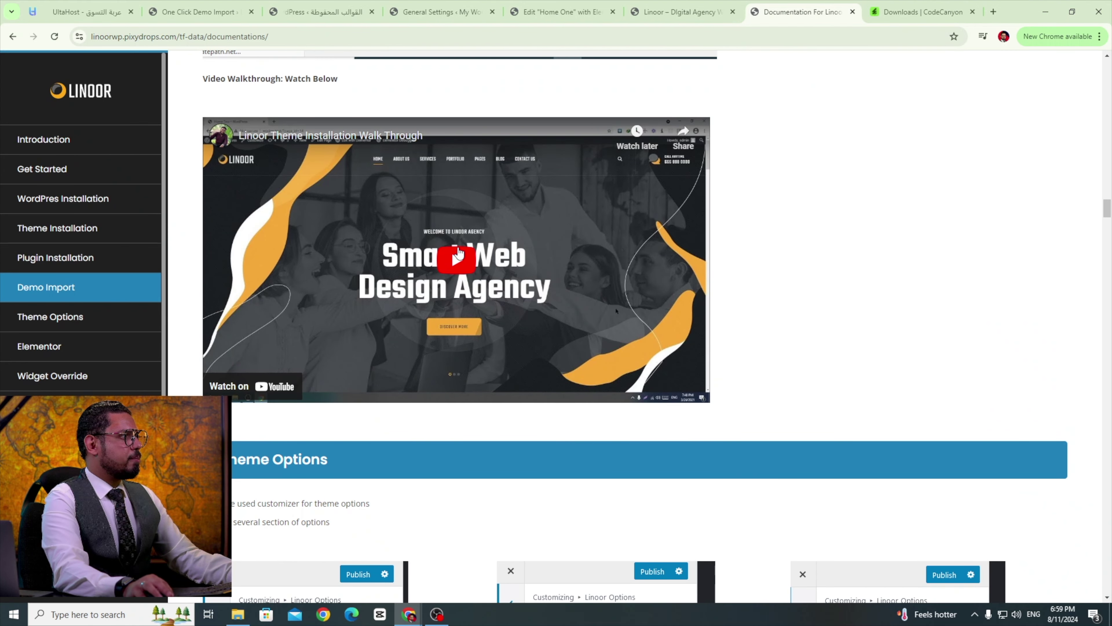
# Jump to the Theme Options section and view its settings panel screenshots.
pyautogui.click(65, 322)
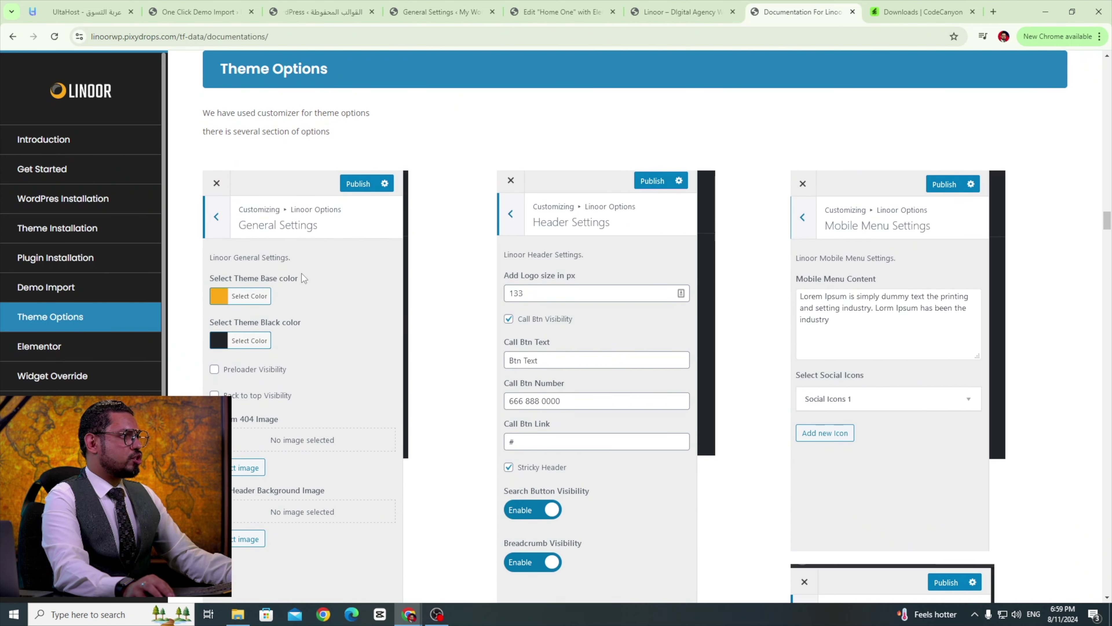
pyautogui.scroll(-2, 258, 216)
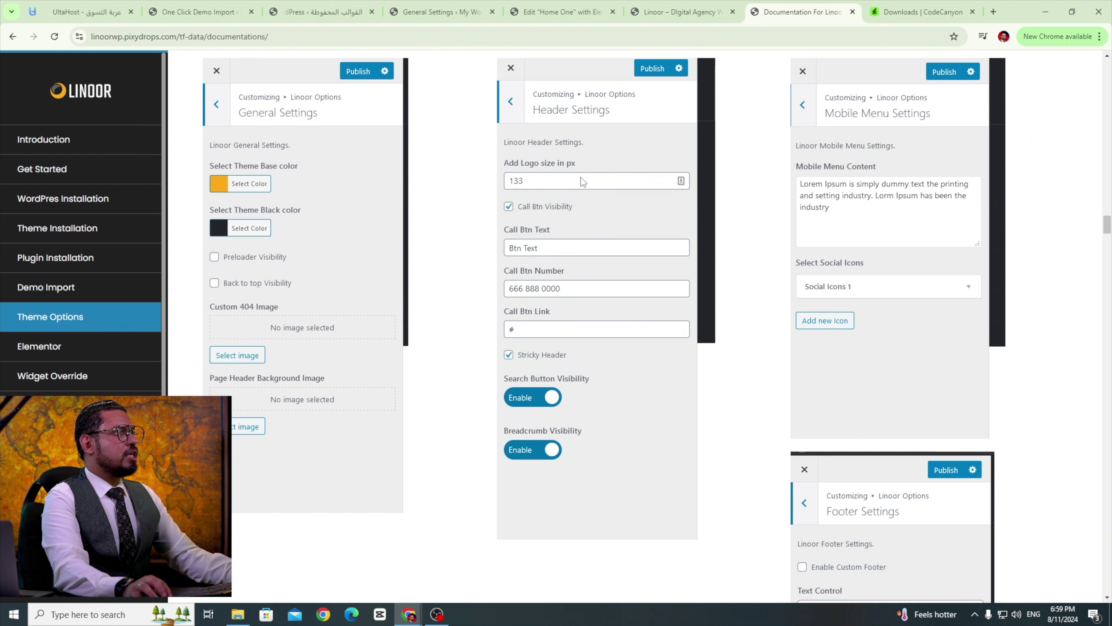
pyautogui.scroll(1, 527, 228)
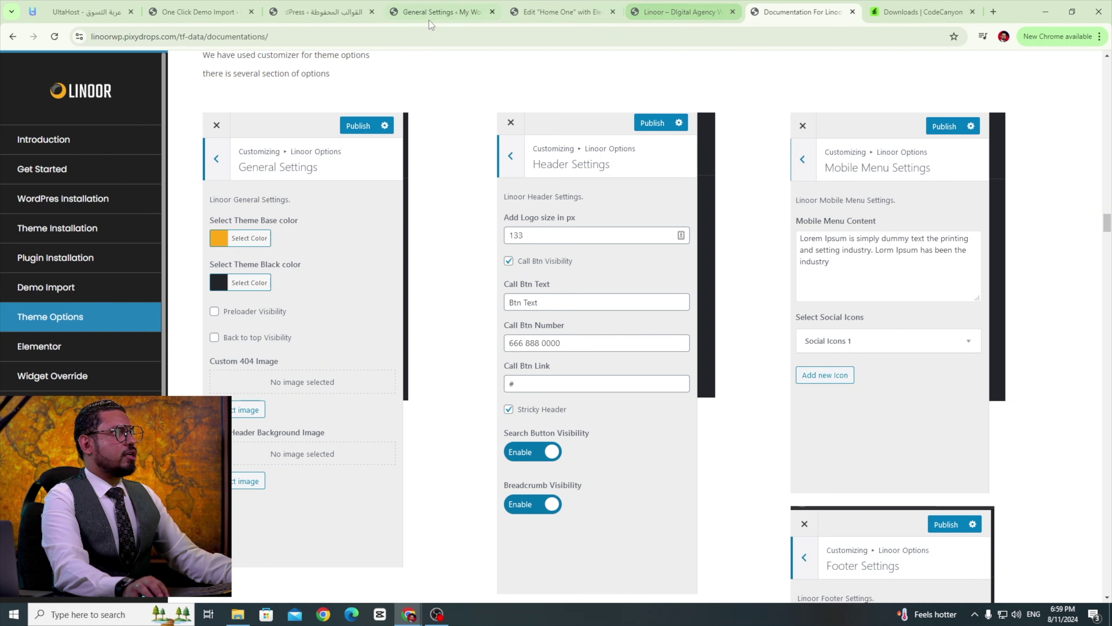
pyautogui.click(711, 13)
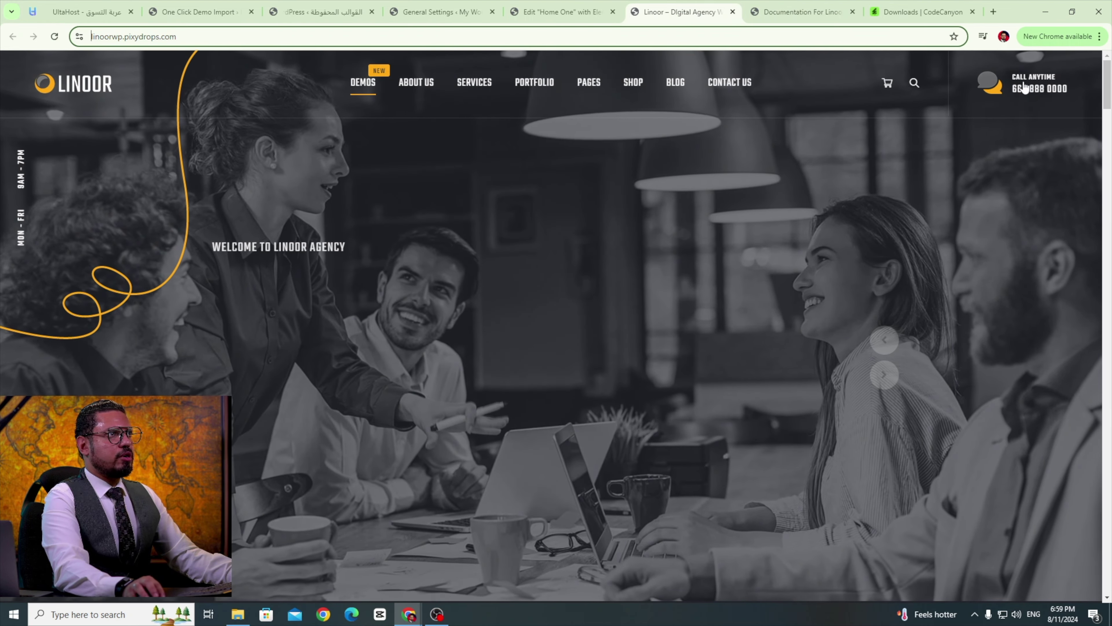
pyautogui.click(803, 15)
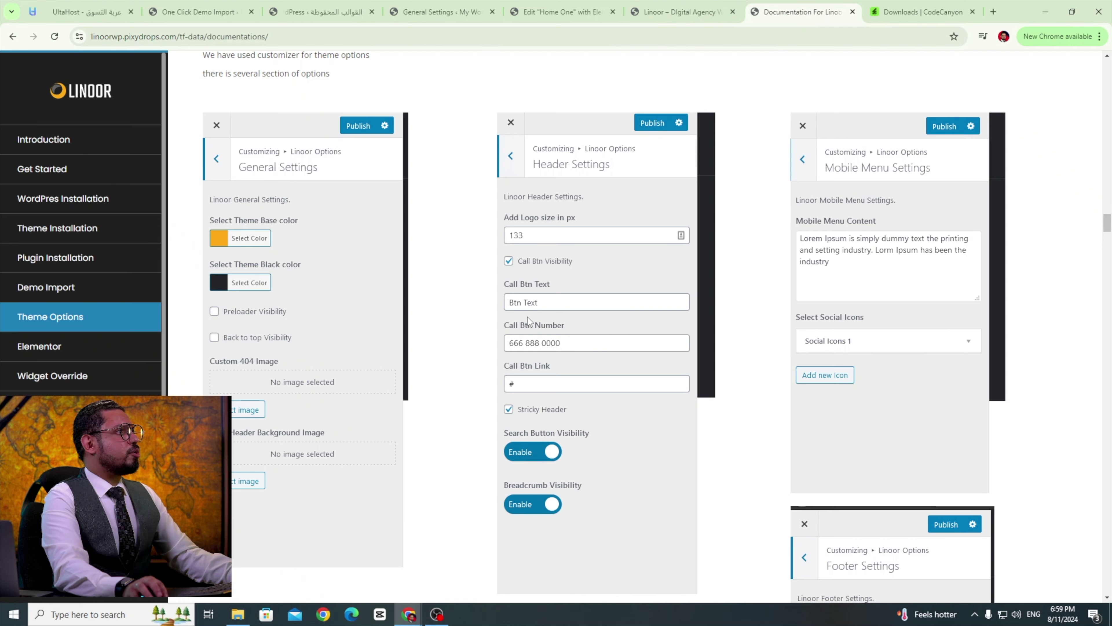
pyautogui.click(60, 351)
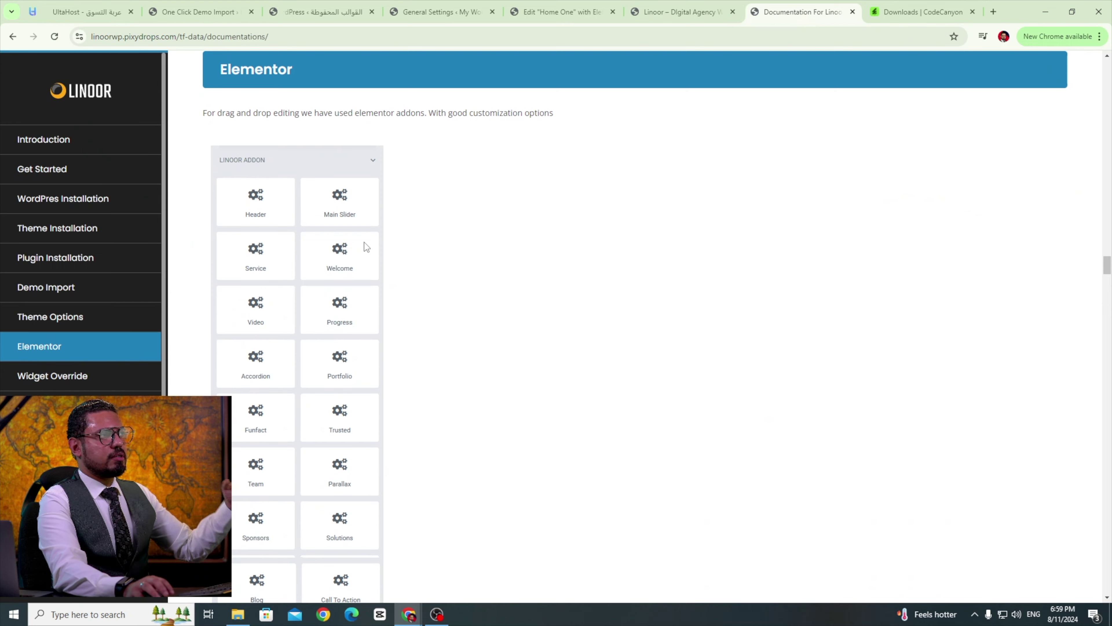
pyautogui.click(679, 11)
pyautogui.click(562, 14)
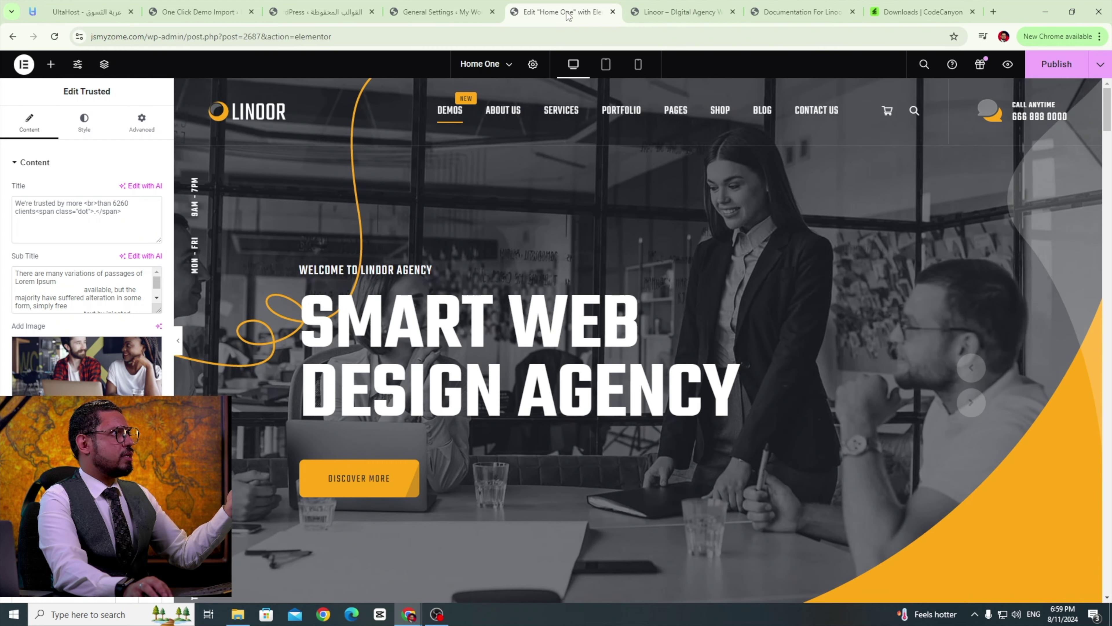
pyautogui.scroll(-2, 74, 115)
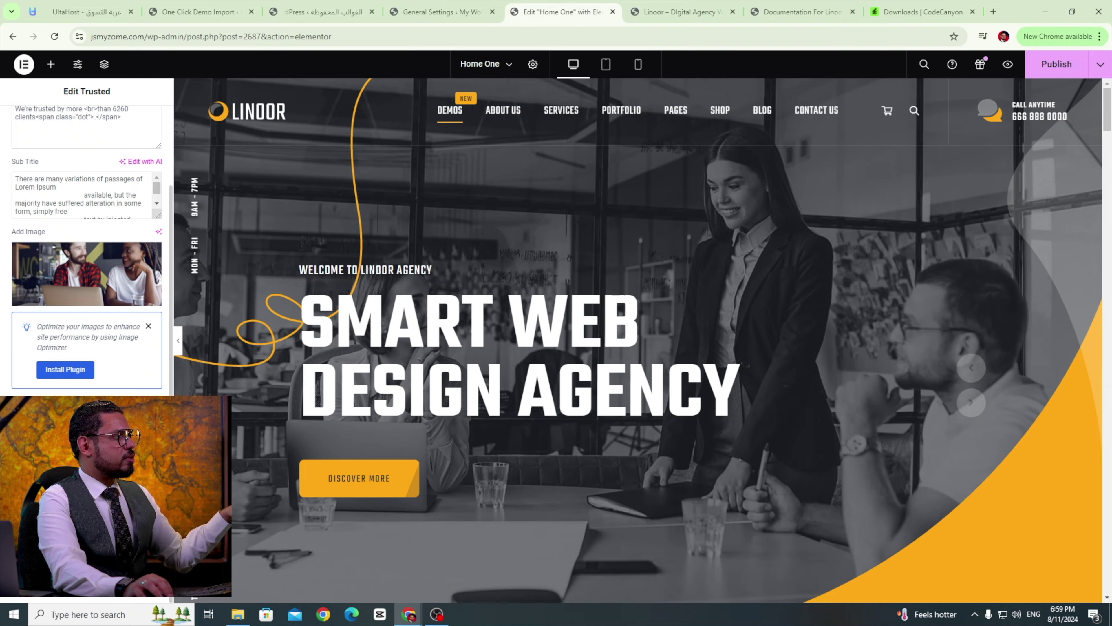
pyautogui.scroll(2, 73, 105)
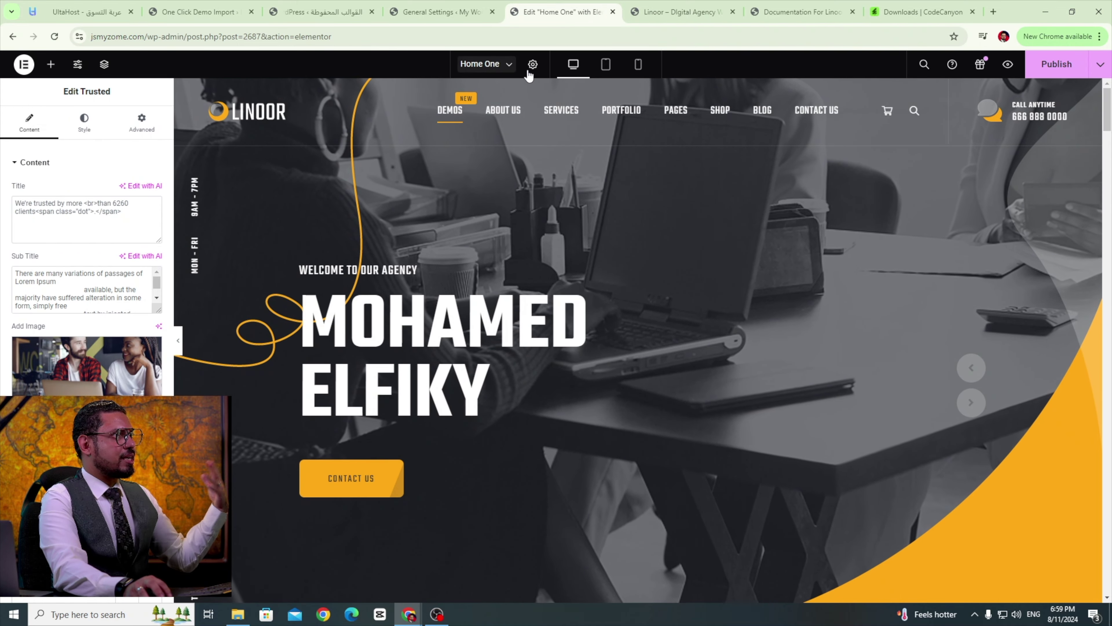
pyautogui.click(784, 18)
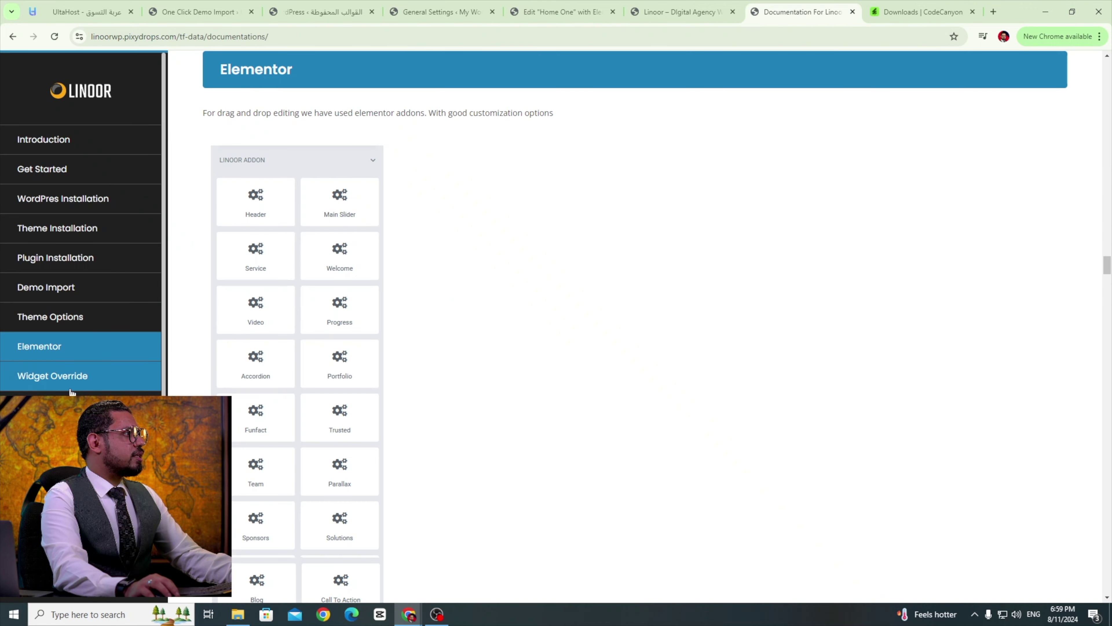
# Review the Contact Form documentation section.
pyautogui.click(70, 401)
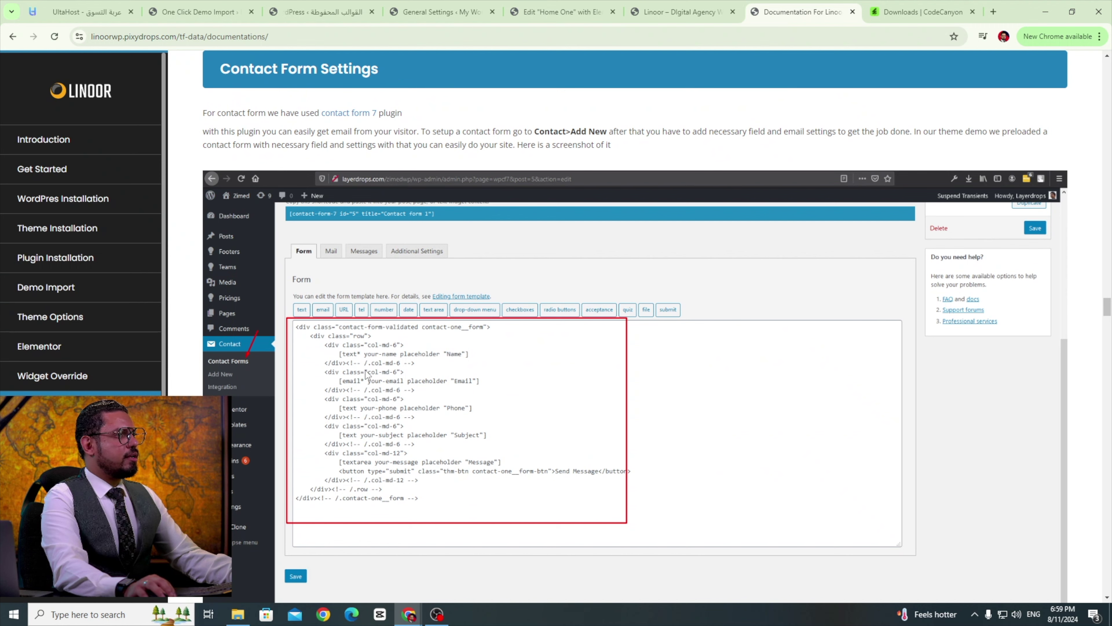
pyautogui.scroll(-10, 628, 447)
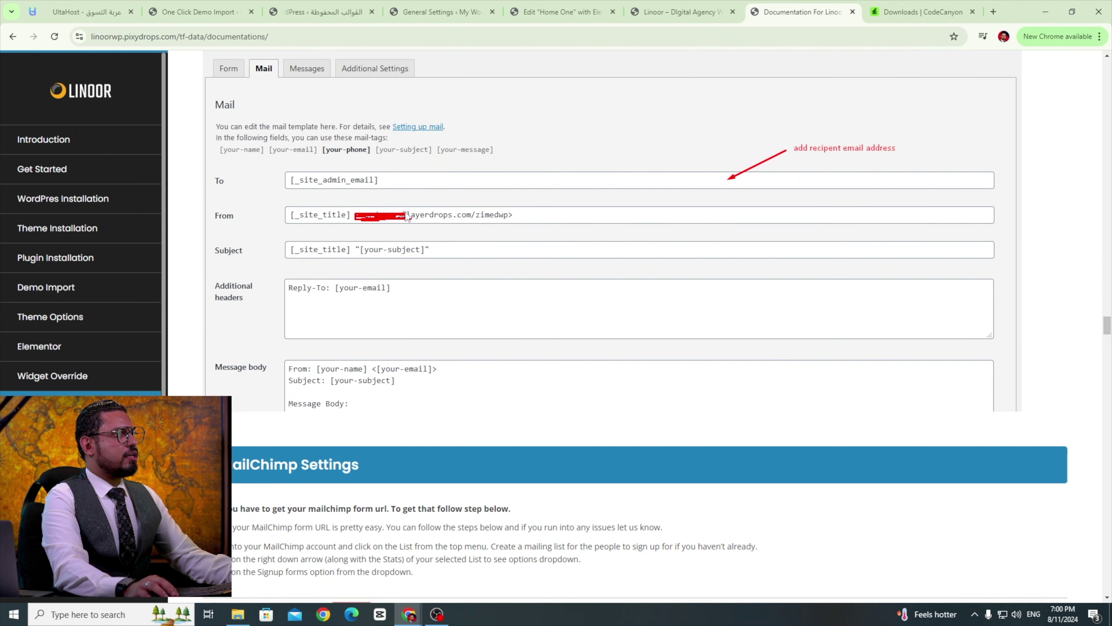
pyautogui.scroll(-10, 417, 233)
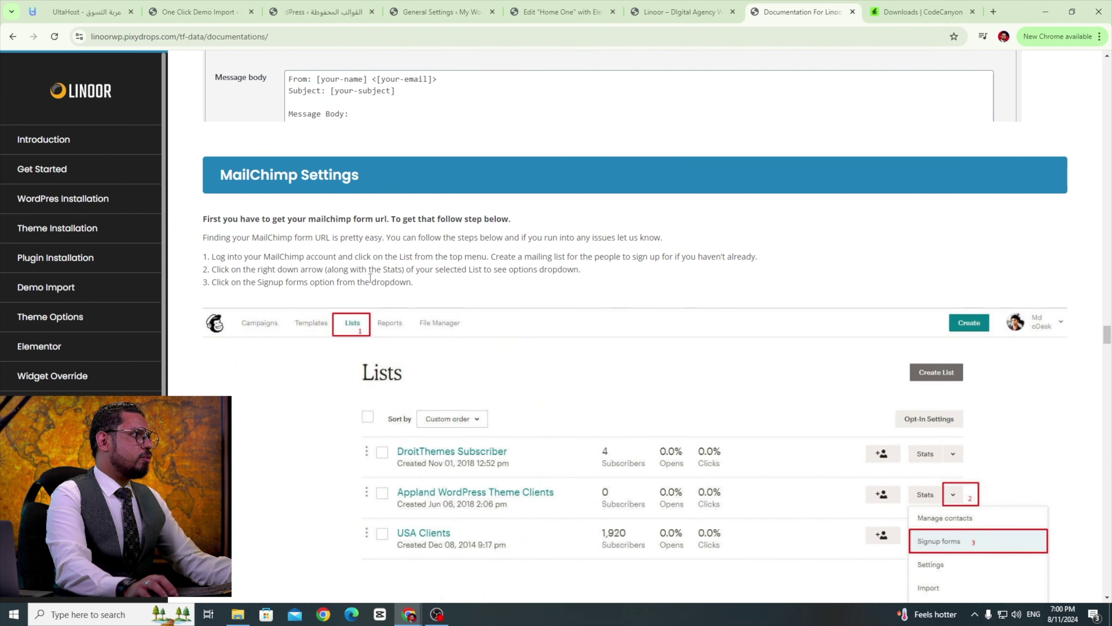
pyautogui.scroll(-1, 635, 417)
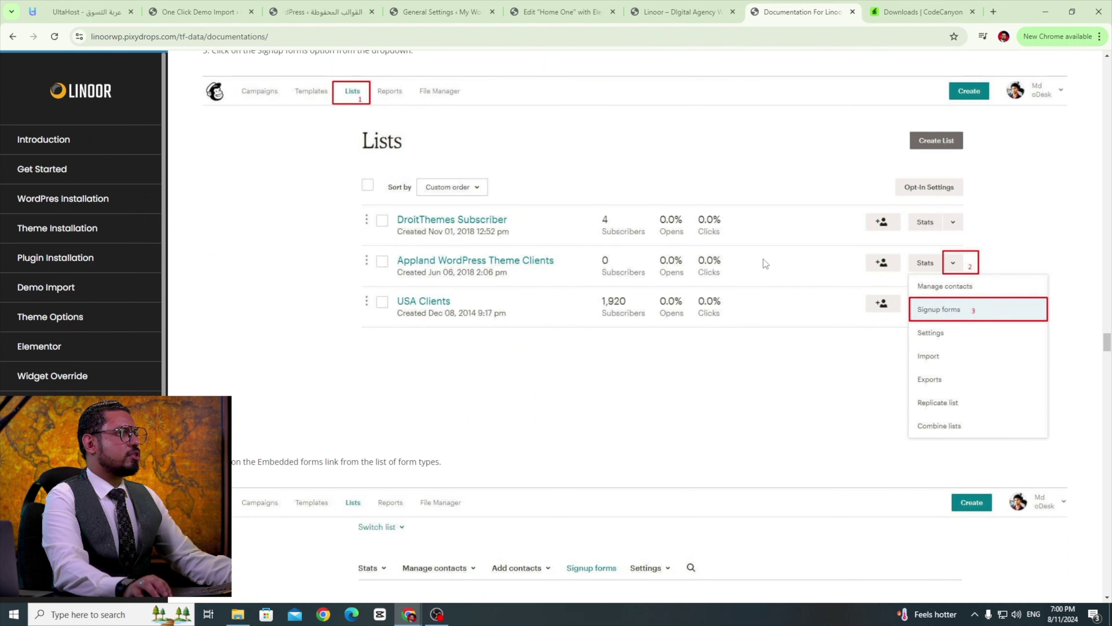
pyautogui.scroll(2, 763, 261)
pyautogui.scroll(-3, 44, 351)
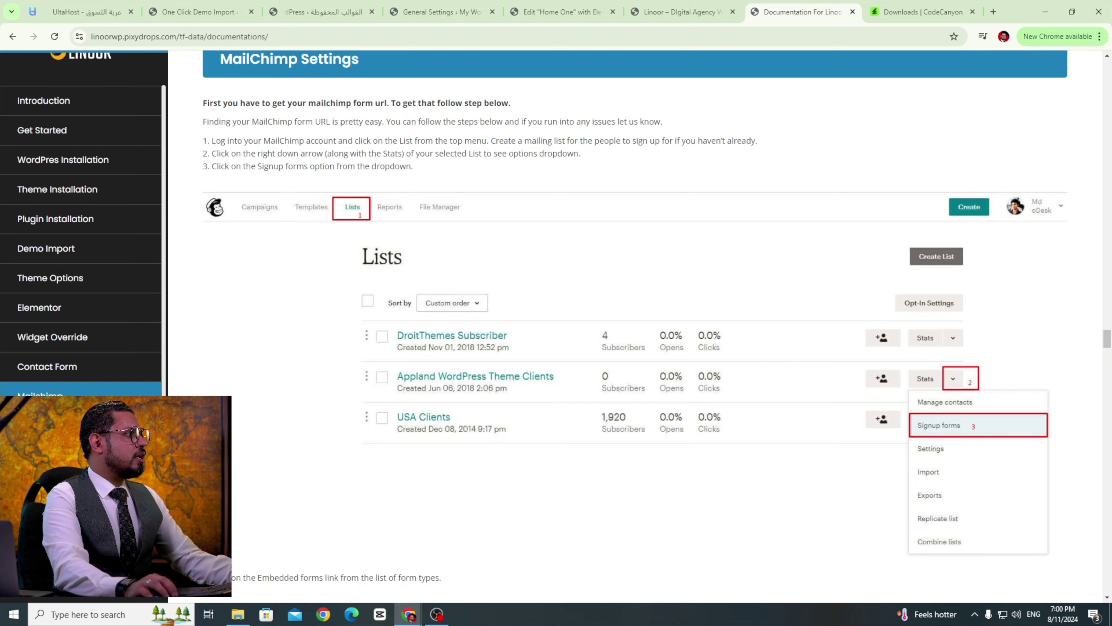
# Jump to the Video Popup section and scroll down to Support.
pyautogui.click(44, 365)
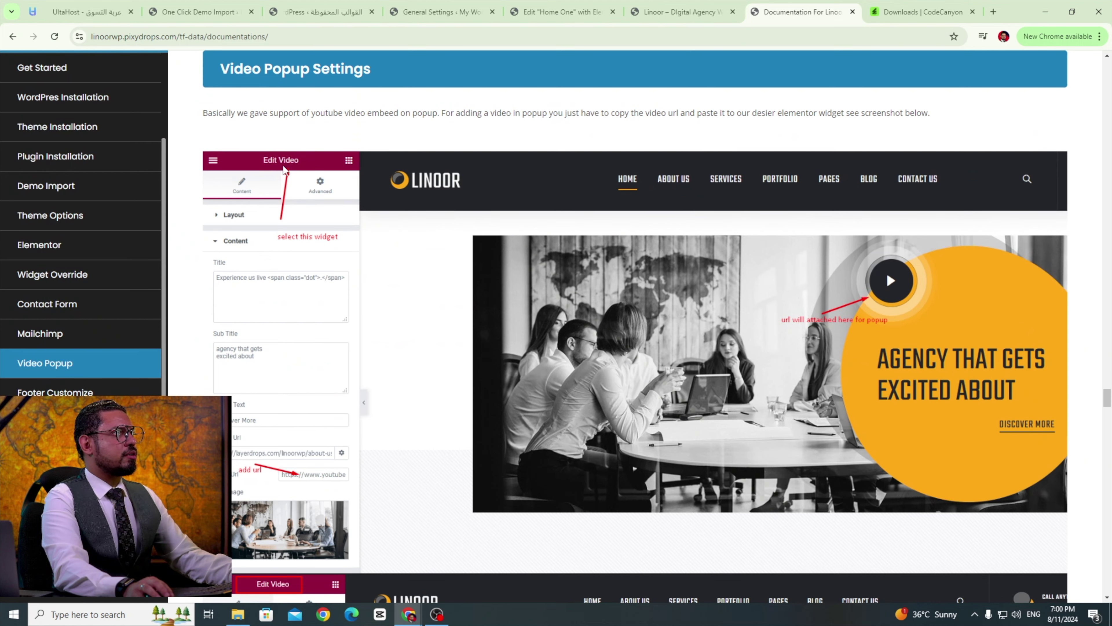
pyautogui.scroll(-6, 345, 461)
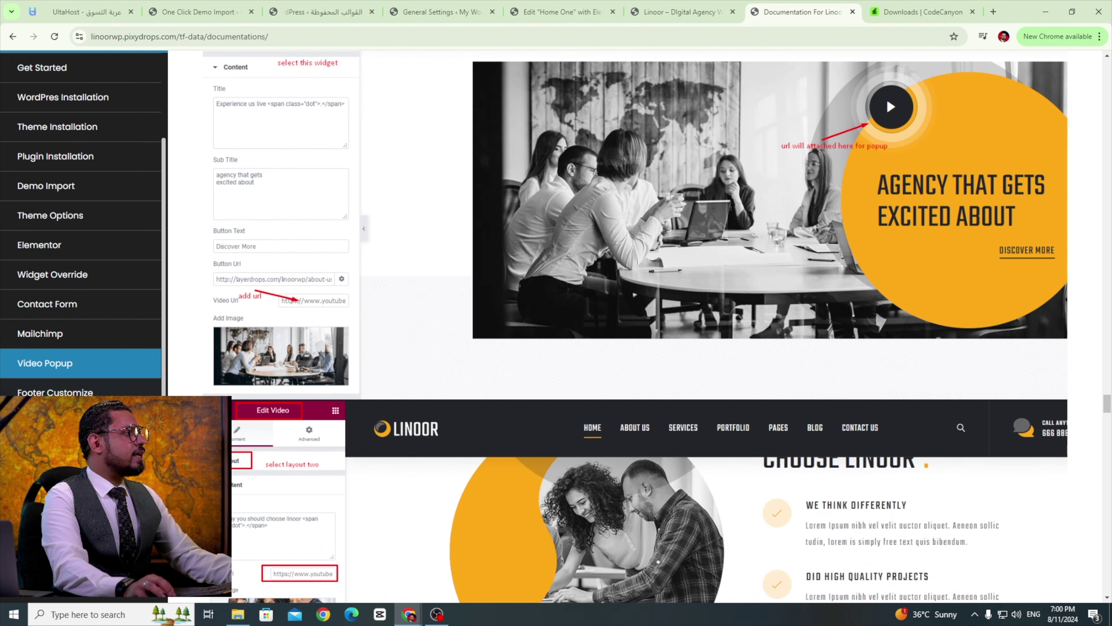
pyautogui.scroll(-15, 249, 474)
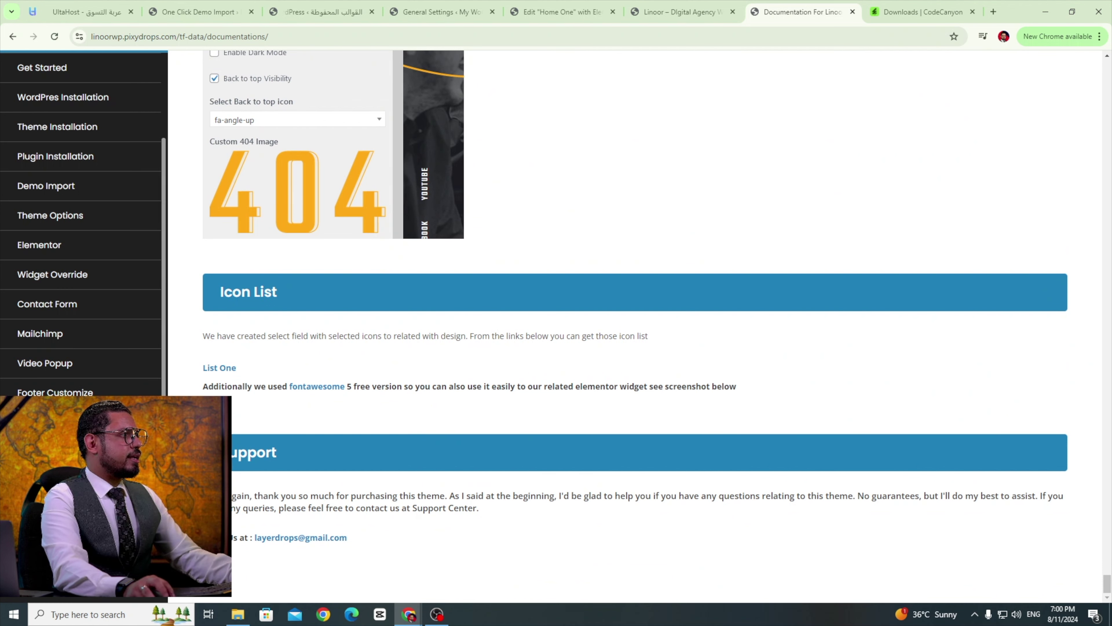
# Select the support e-mail address, then return to the ThemeForest item page.
pyautogui.moveTo(206, 537); pyautogui.dragTo(241, 535)
pyautogui.moveTo(348, 538); pyautogui.dragTo(262, 537)
pyautogui.click(419, 541)
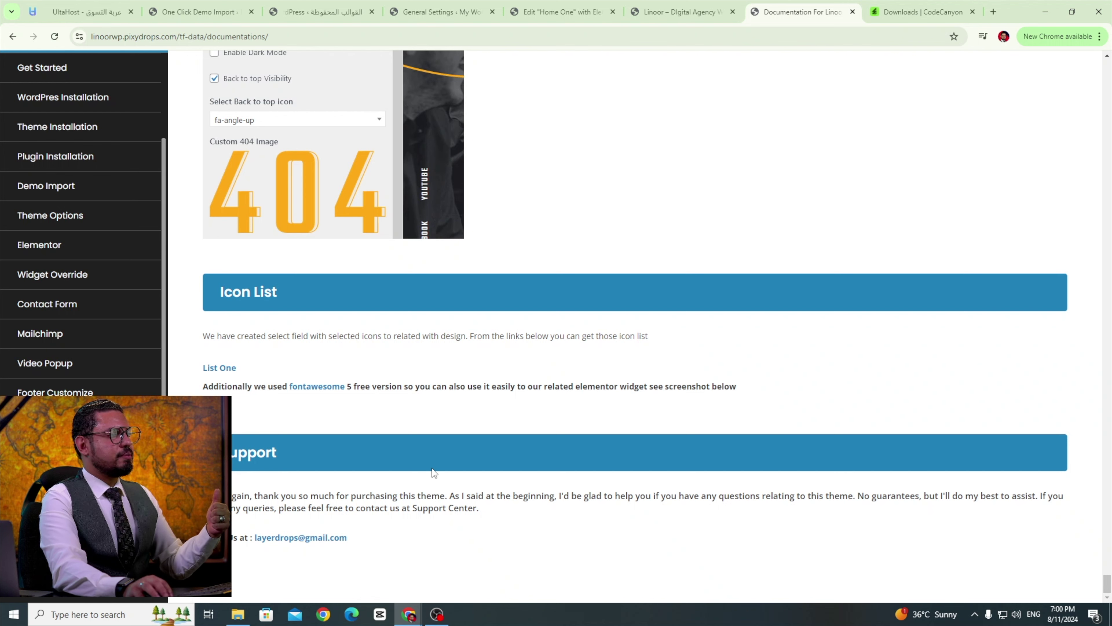
pyautogui.scroll(4, 508, 484)
pyautogui.scroll(-3, 497, 491)
pyautogui.scroll(-1, 497, 491)
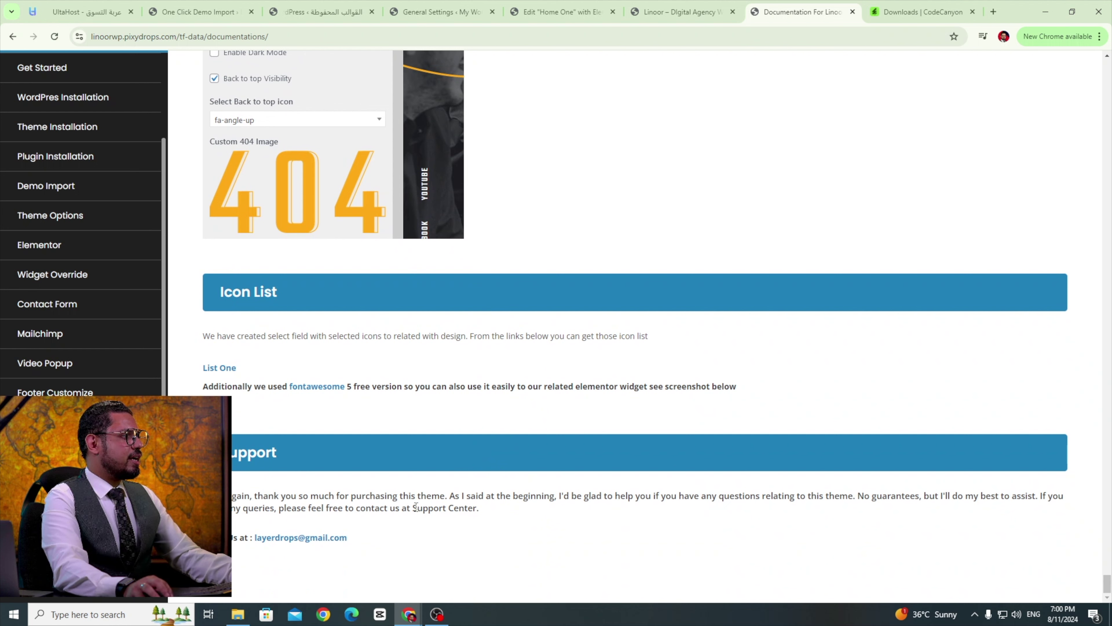
pyautogui.moveTo(362, 539); pyautogui.dragTo(258, 540)
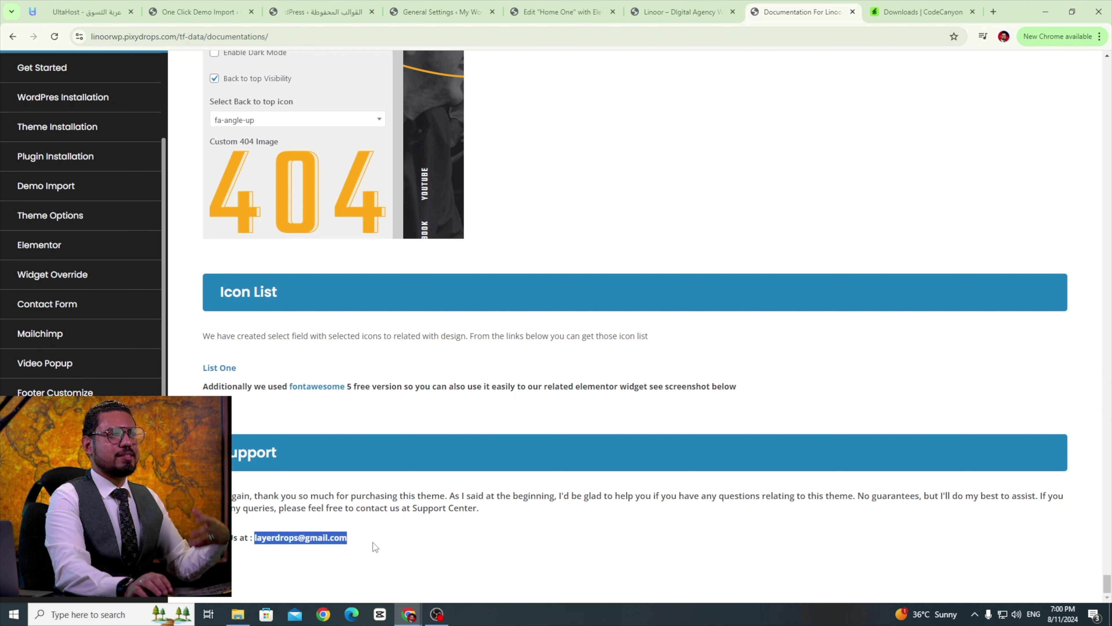
pyautogui.press('F5')
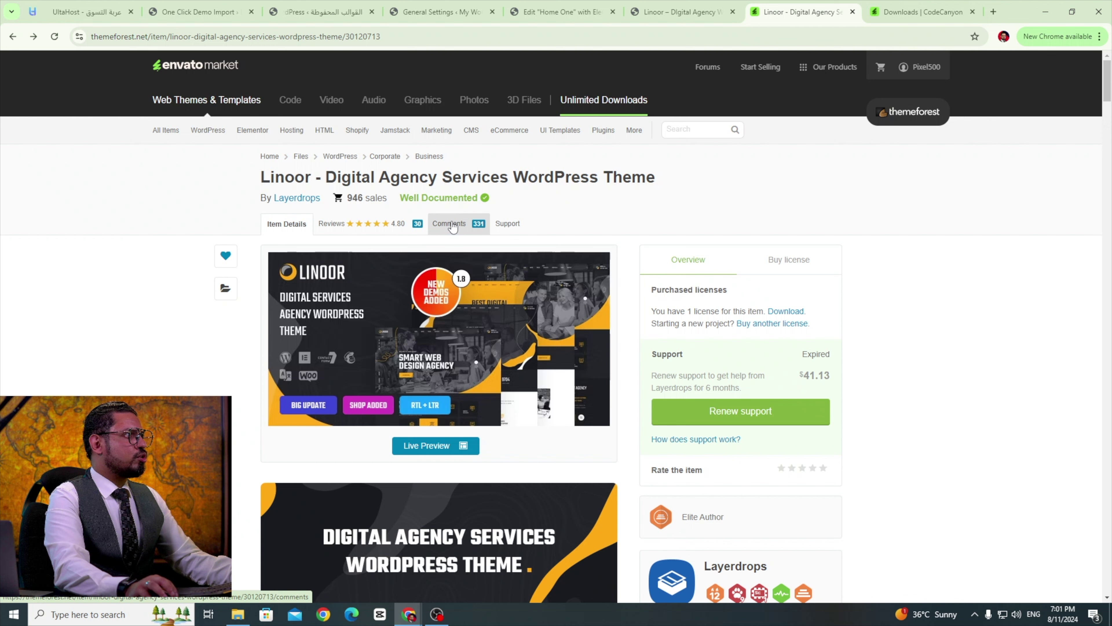
# Read through the buyer comments on the Linoor Comments tab.
pyautogui.click(458, 227)
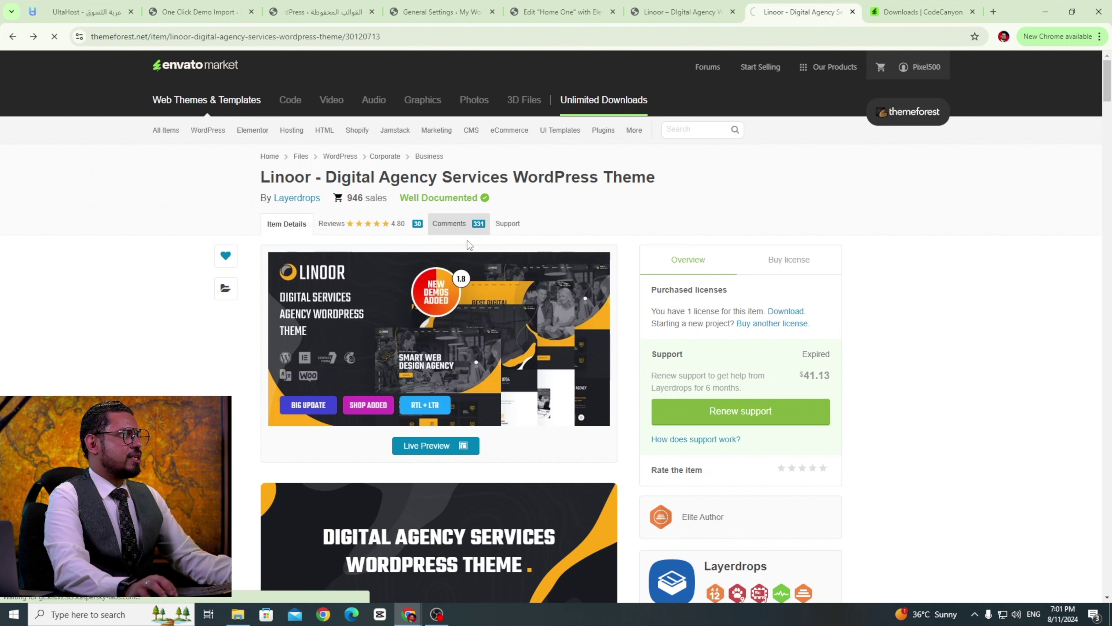
pyautogui.scroll(-5, 426, 360)
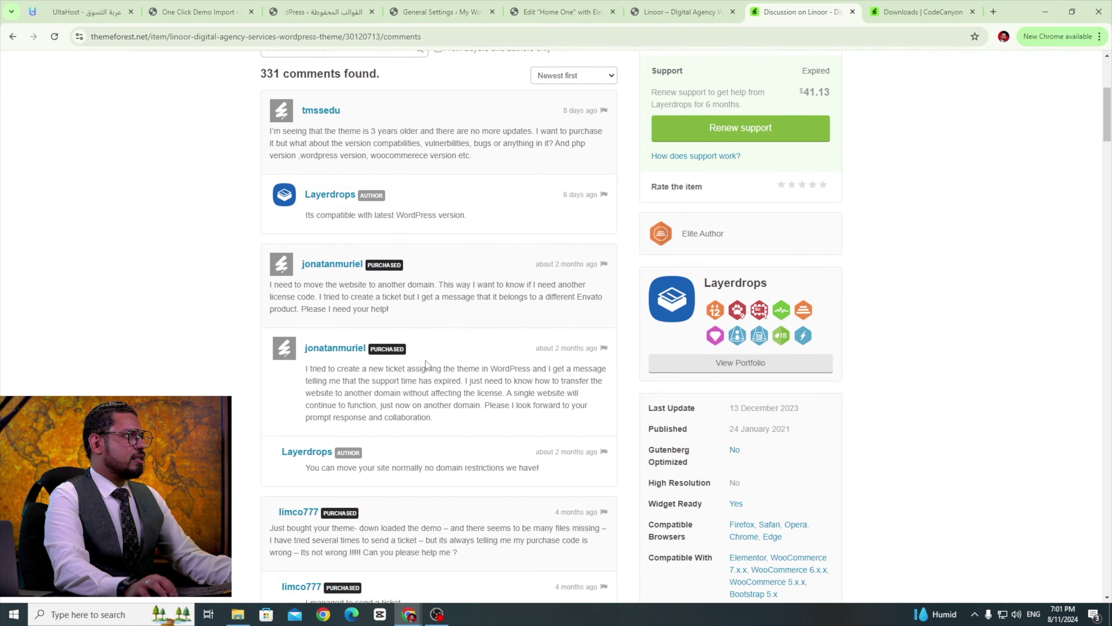
pyautogui.scroll(-20, 426, 360)
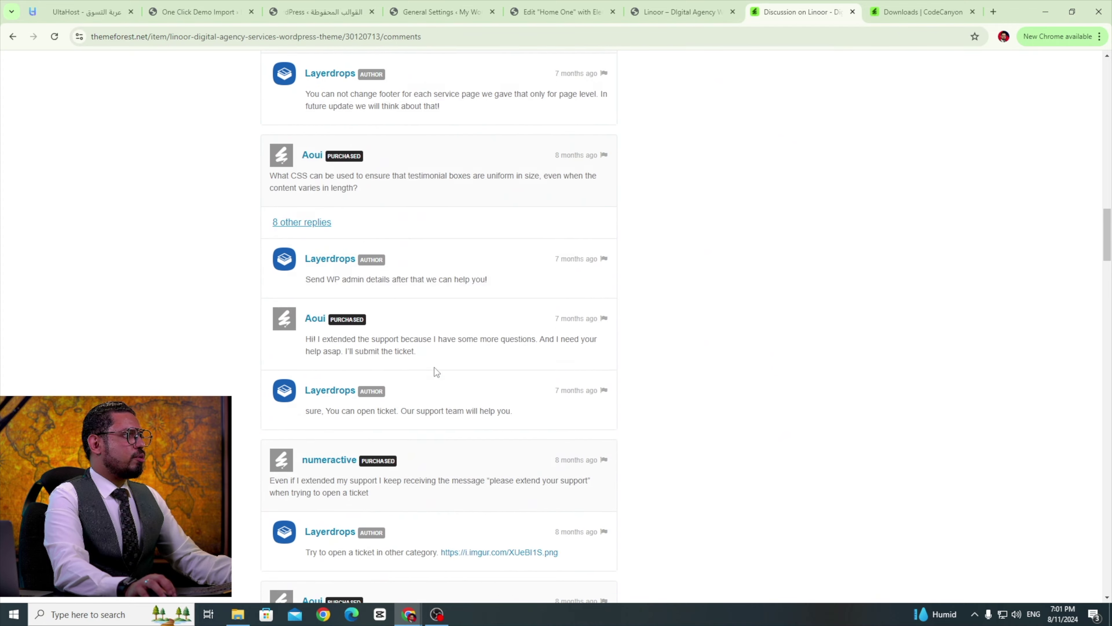
pyautogui.scroll(-20, 437, 372)
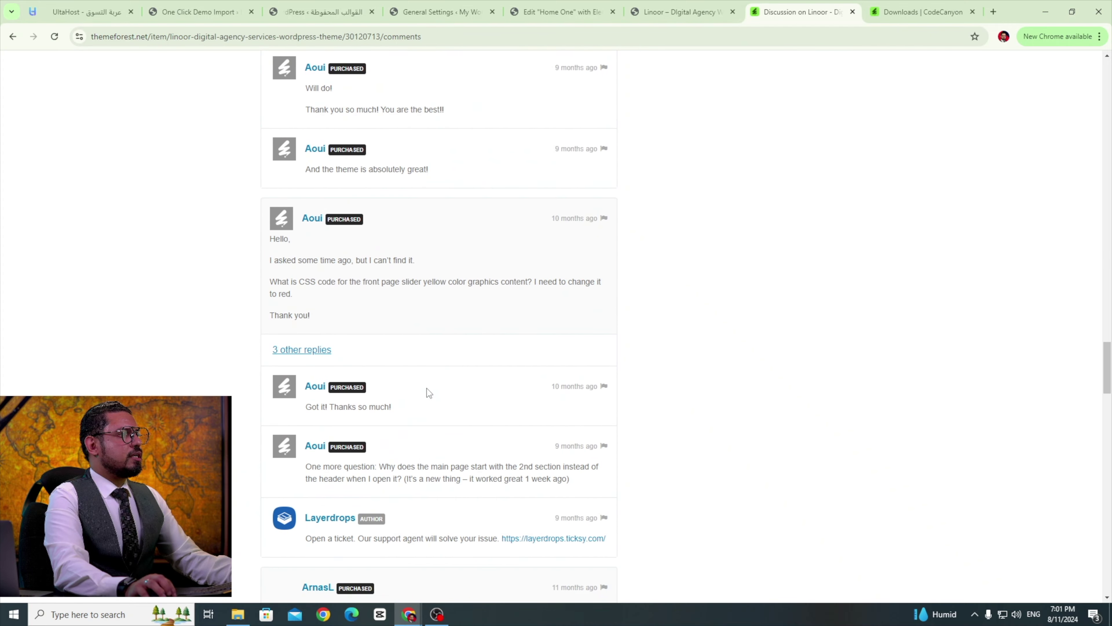
pyautogui.scroll(-20, 430, 393)
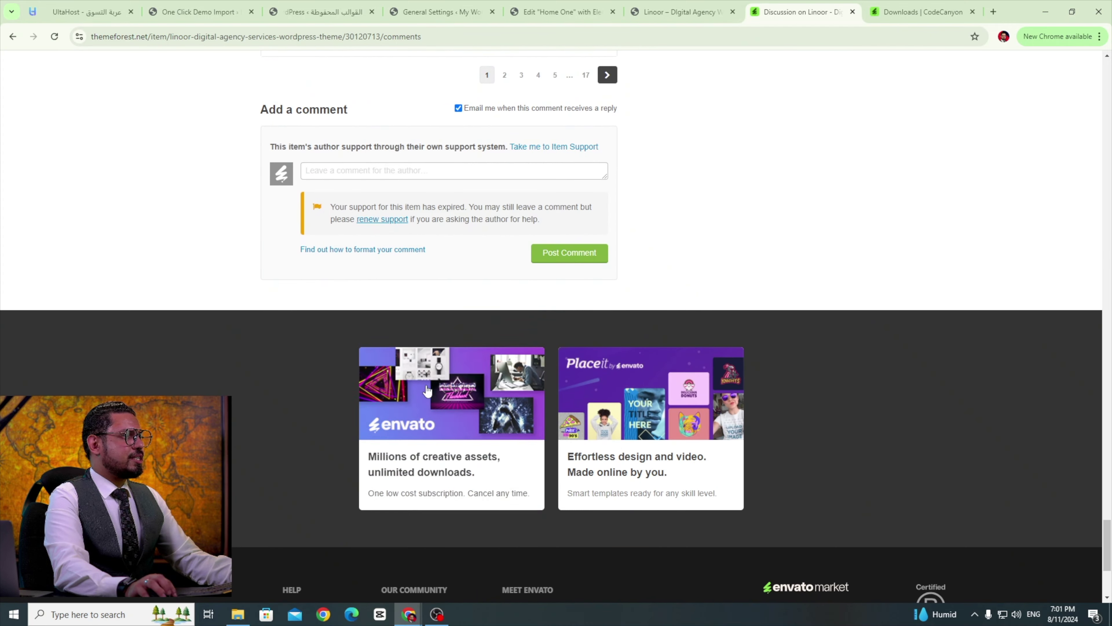
pyautogui.scroll(4, 427, 390)
# Start a comment to the author, then switch to the UltaHost checkout and reload it.
pyautogui.click(350, 346)
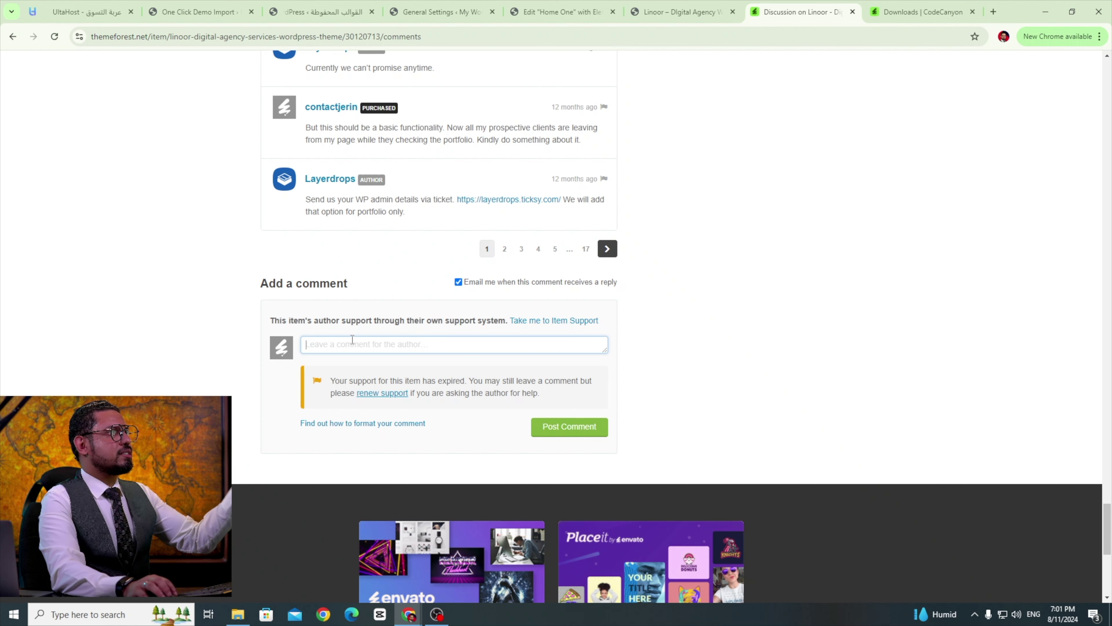
pyautogui.scroll(3, 352, 344)
pyautogui.scroll(3, 365, 341)
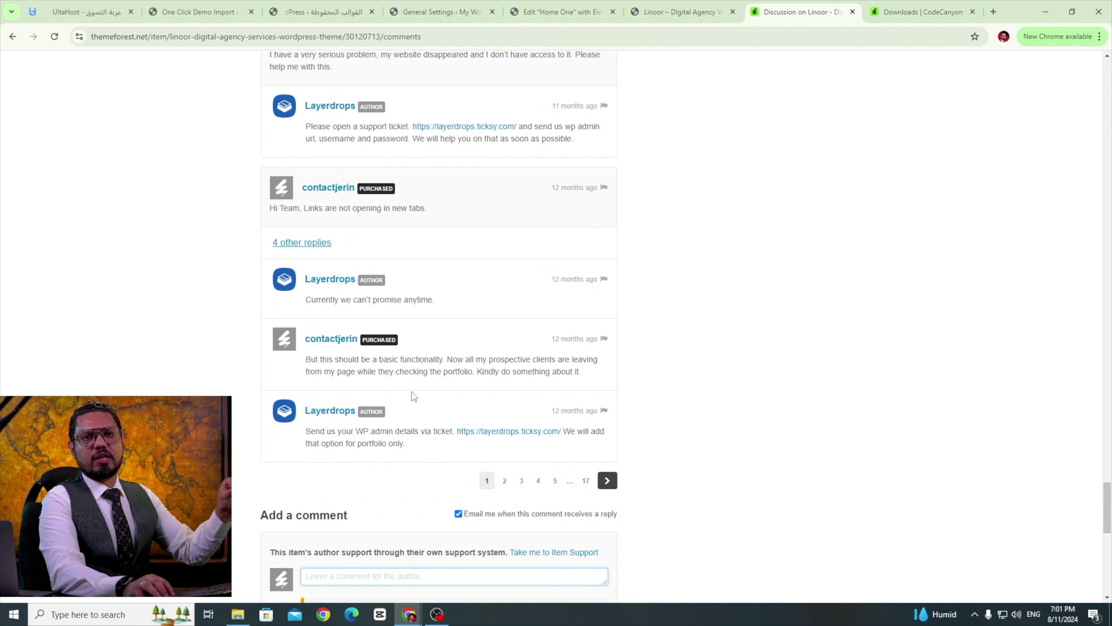
pyautogui.scroll(15, 692, 400)
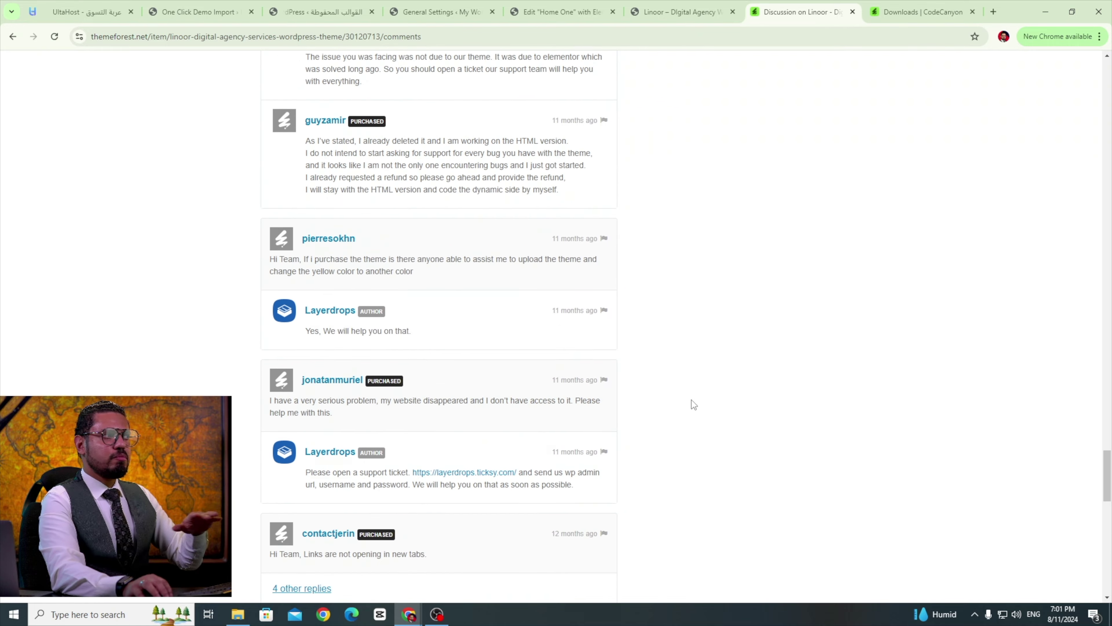
pyautogui.scroll(15, 694, 419)
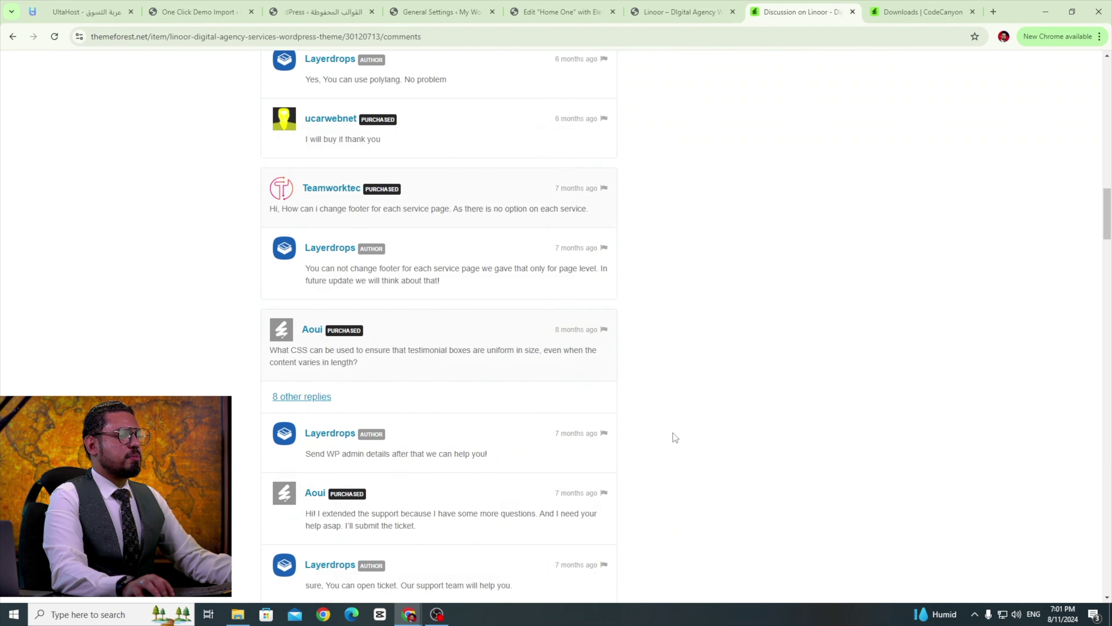
pyautogui.scroll(-1, 615, 452)
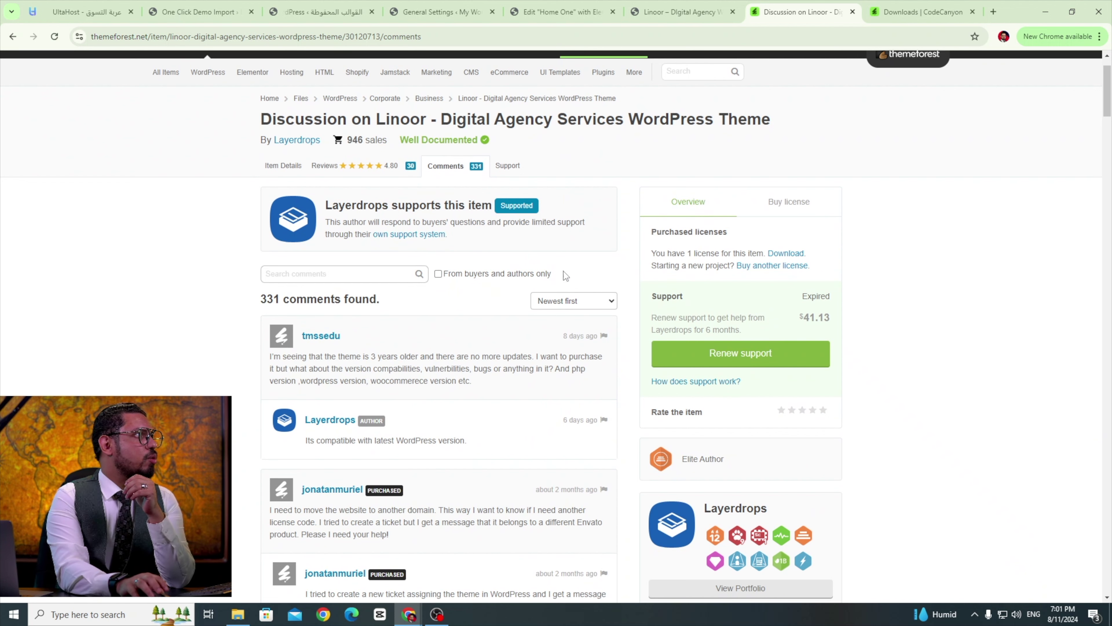
pyautogui.hotkey('ctrl', '1')
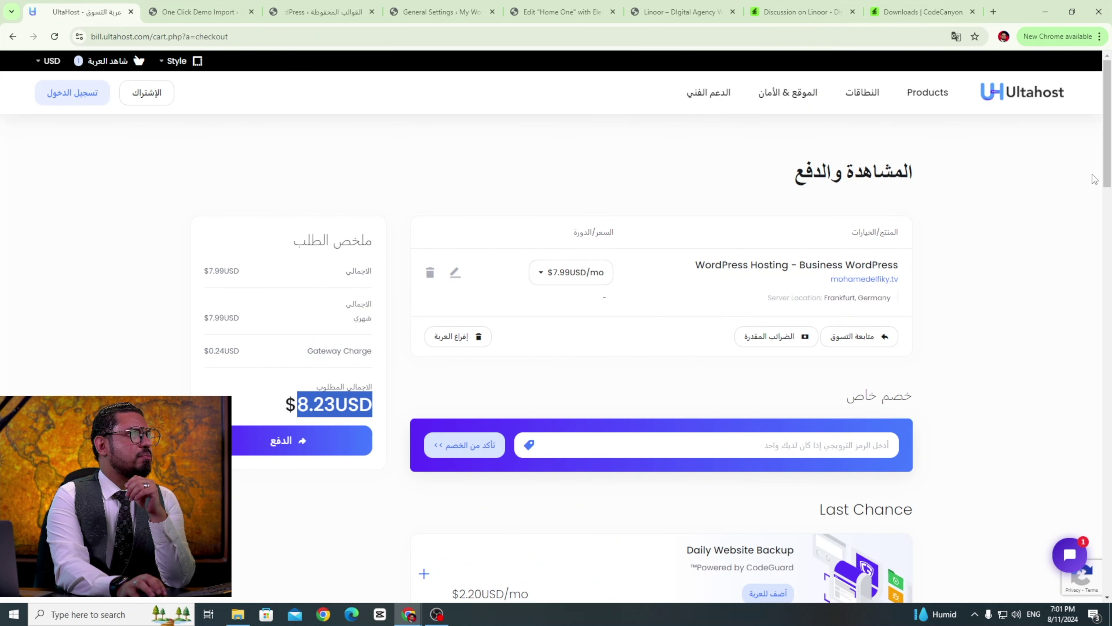
pyautogui.press('F5')
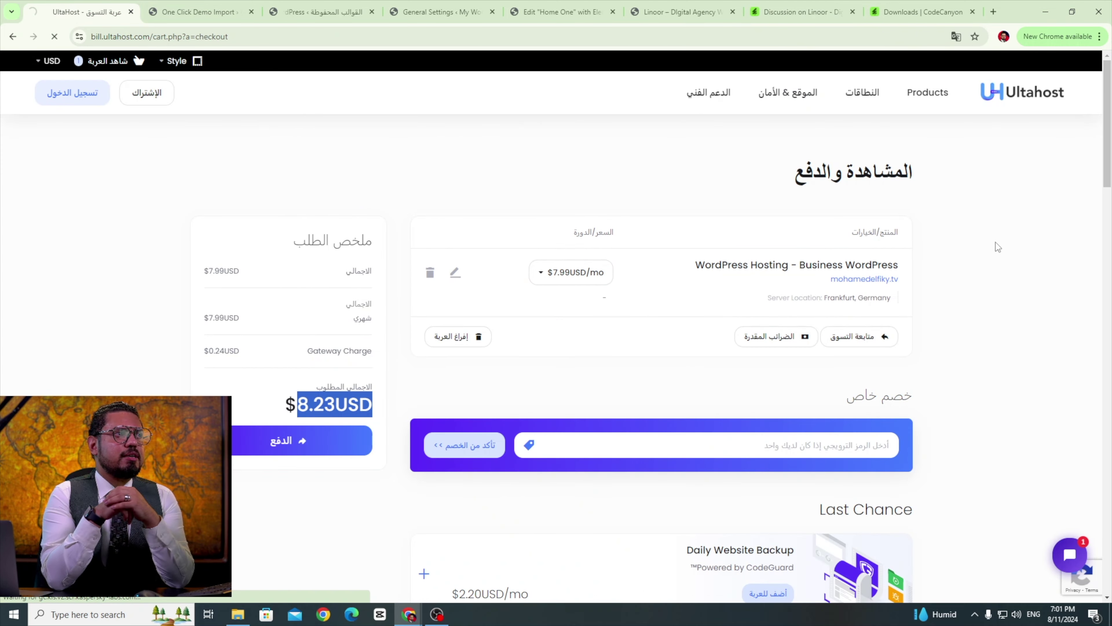